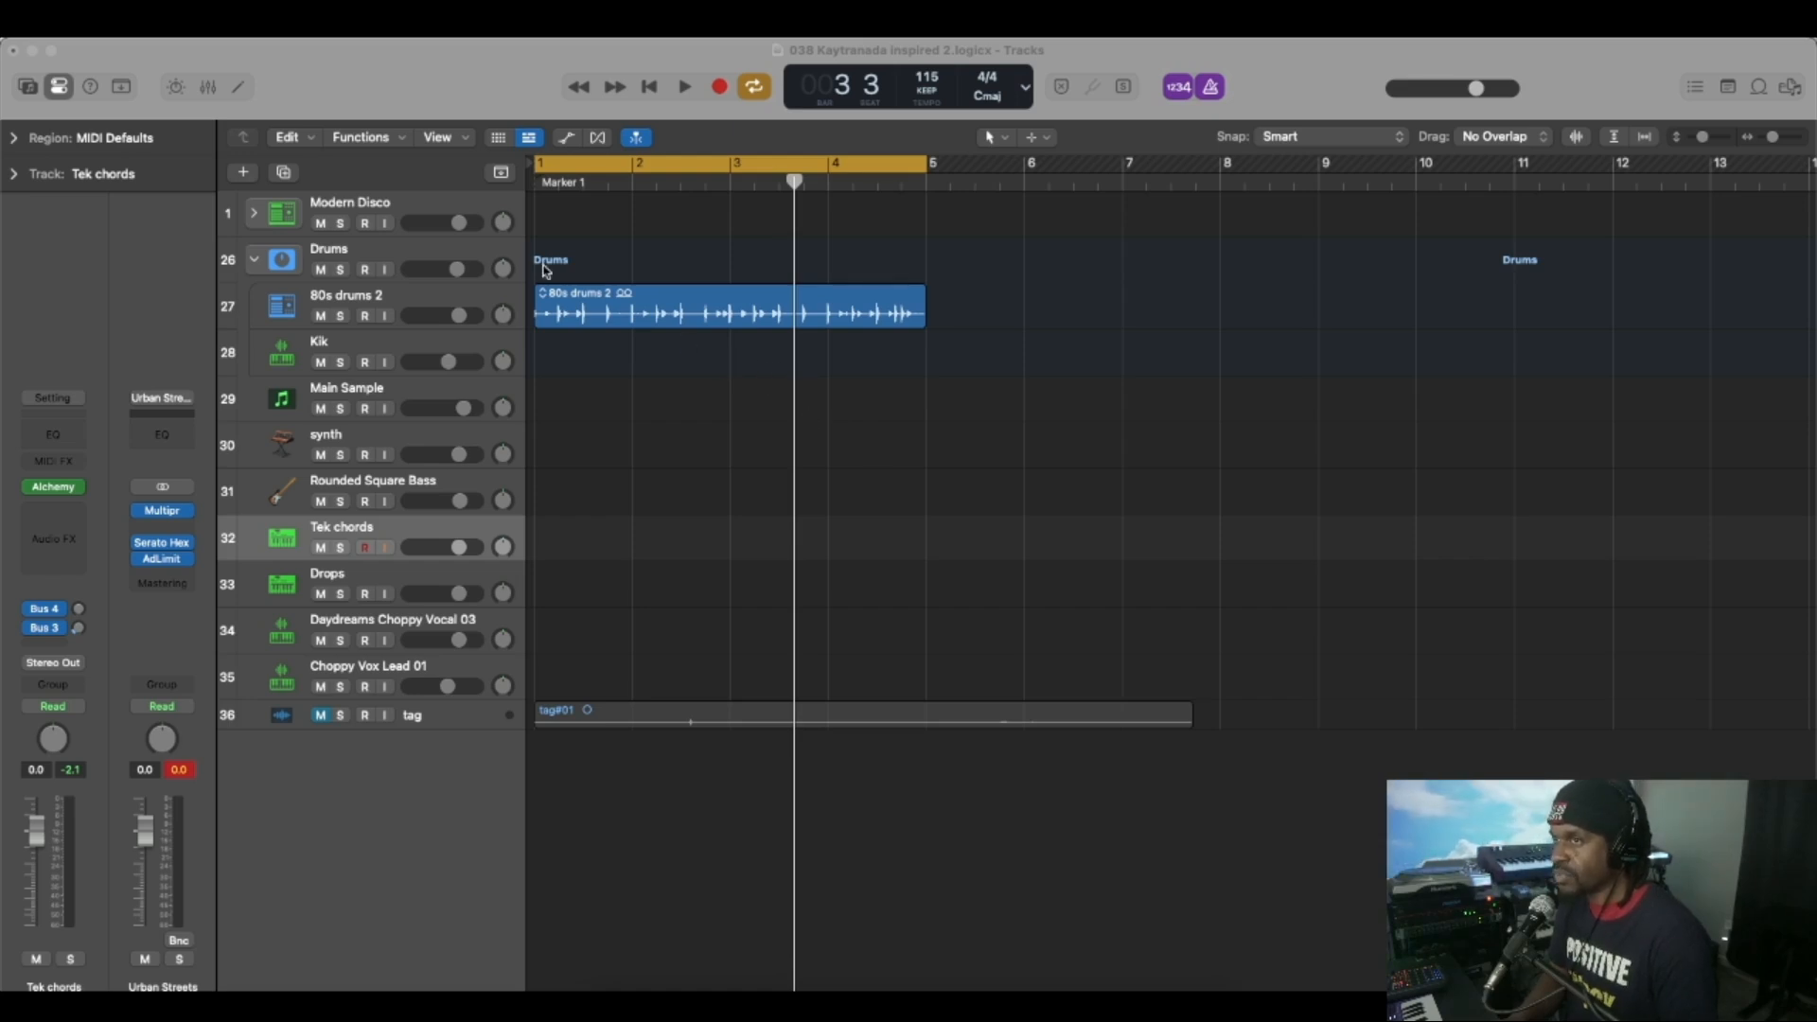
# Play back the 80s drums 2 loop and stop it once the groove has been heard.
pyautogui.click(684, 88)
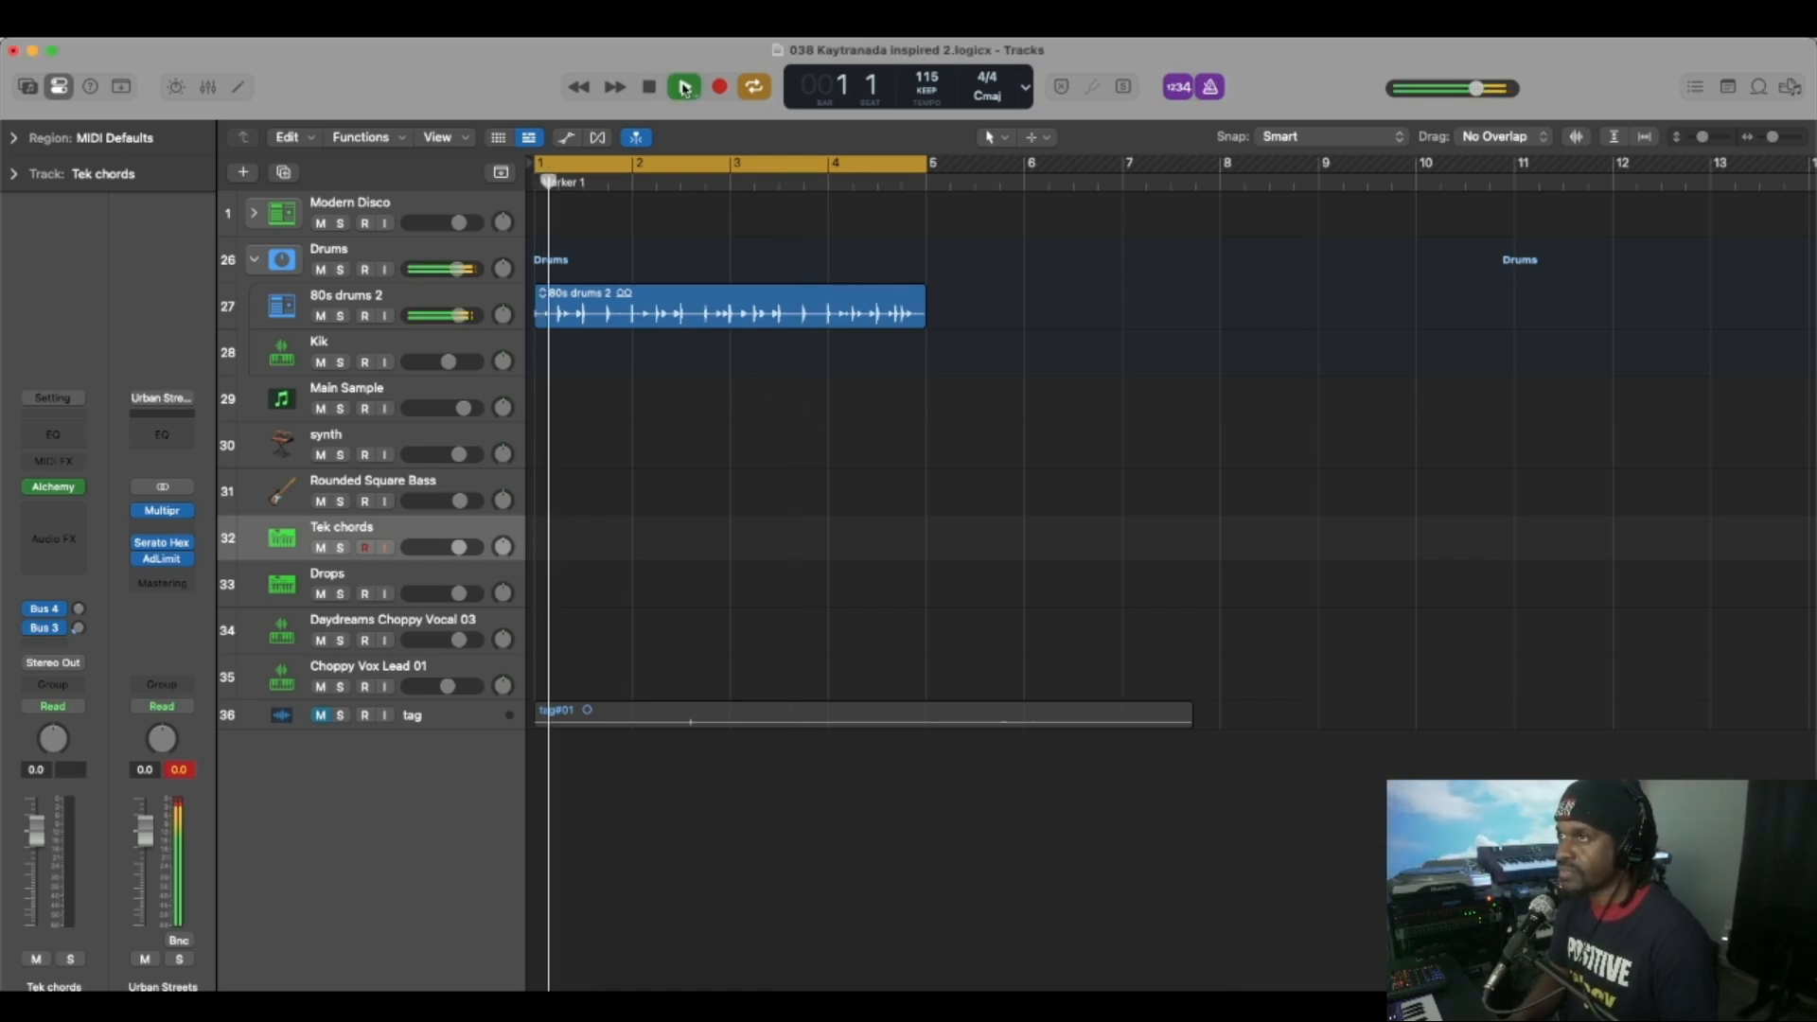
pyautogui.press('super+Right')
pyautogui.press('super+Right')
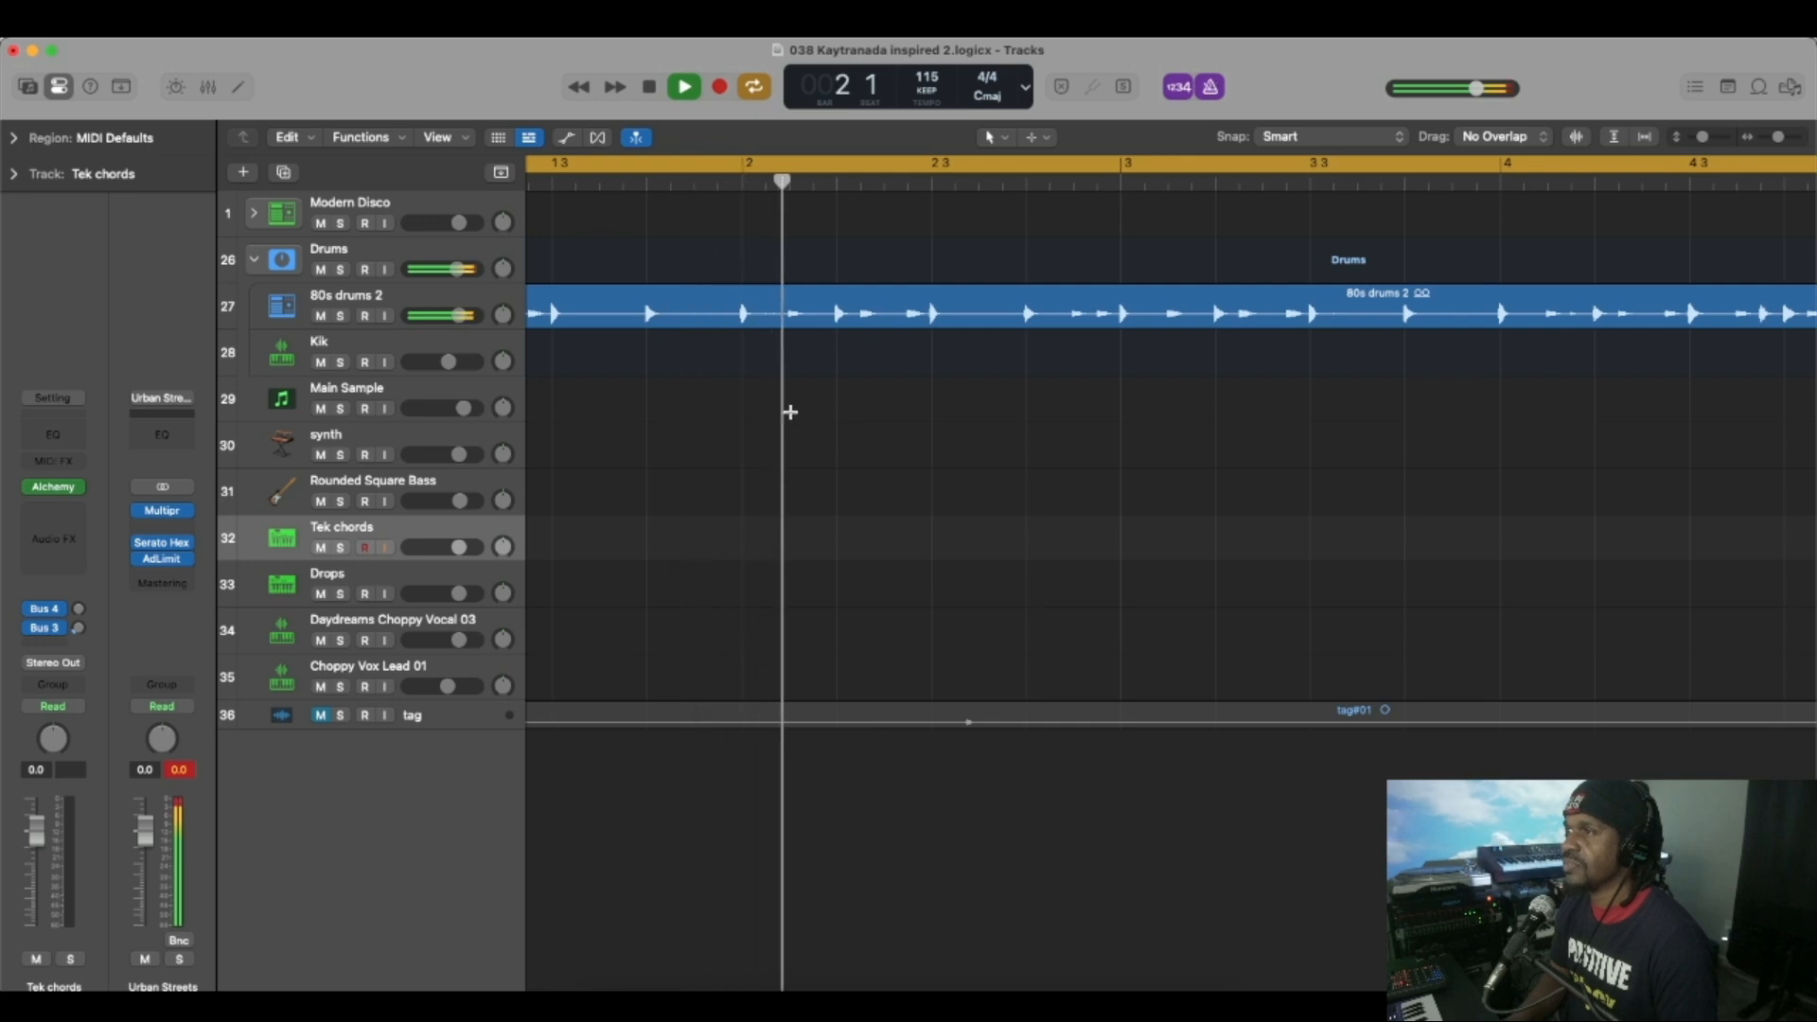
pyautogui.press('space')
pyautogui.press('super+Left')
pyautogui.press('super+Left')
pyautogui.press('super+Left')
pyautogui.press('super+Right')
pyautogui.press('super+Right')
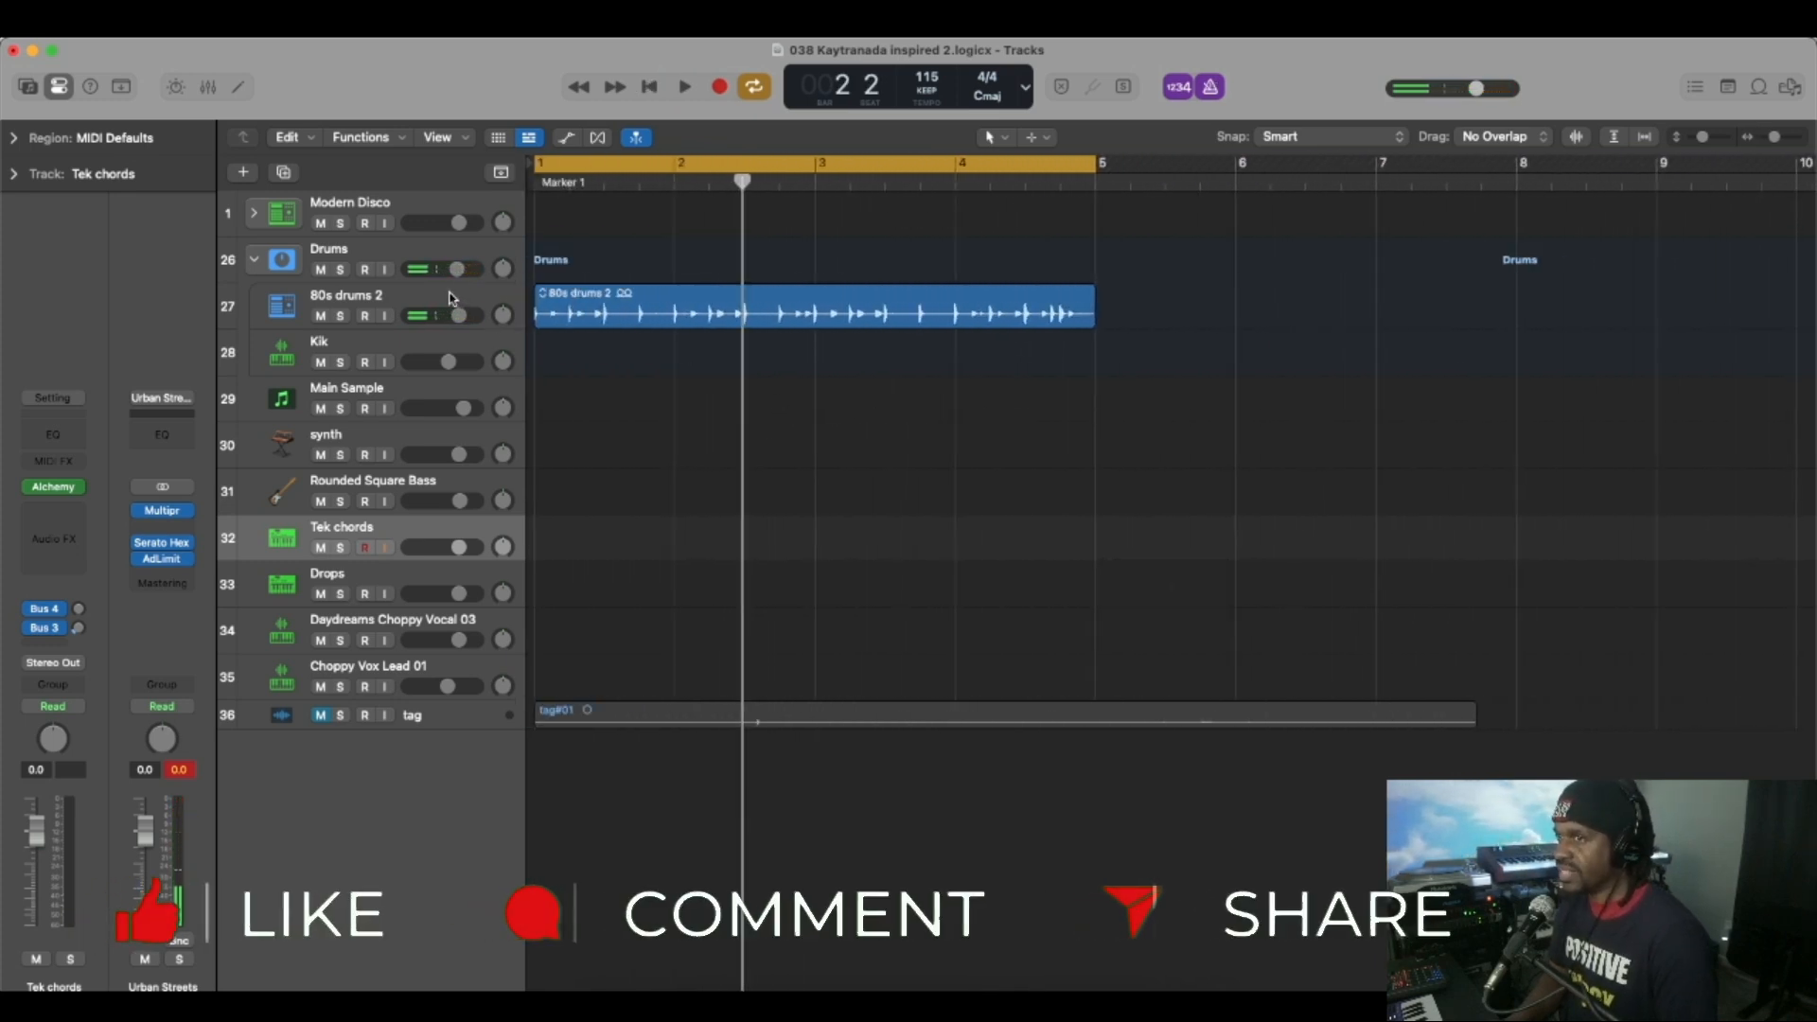
# Open Serato Sample on the Main Sample track and audition the chops on pads K, O and L.
pyautogui.click(401, 212)
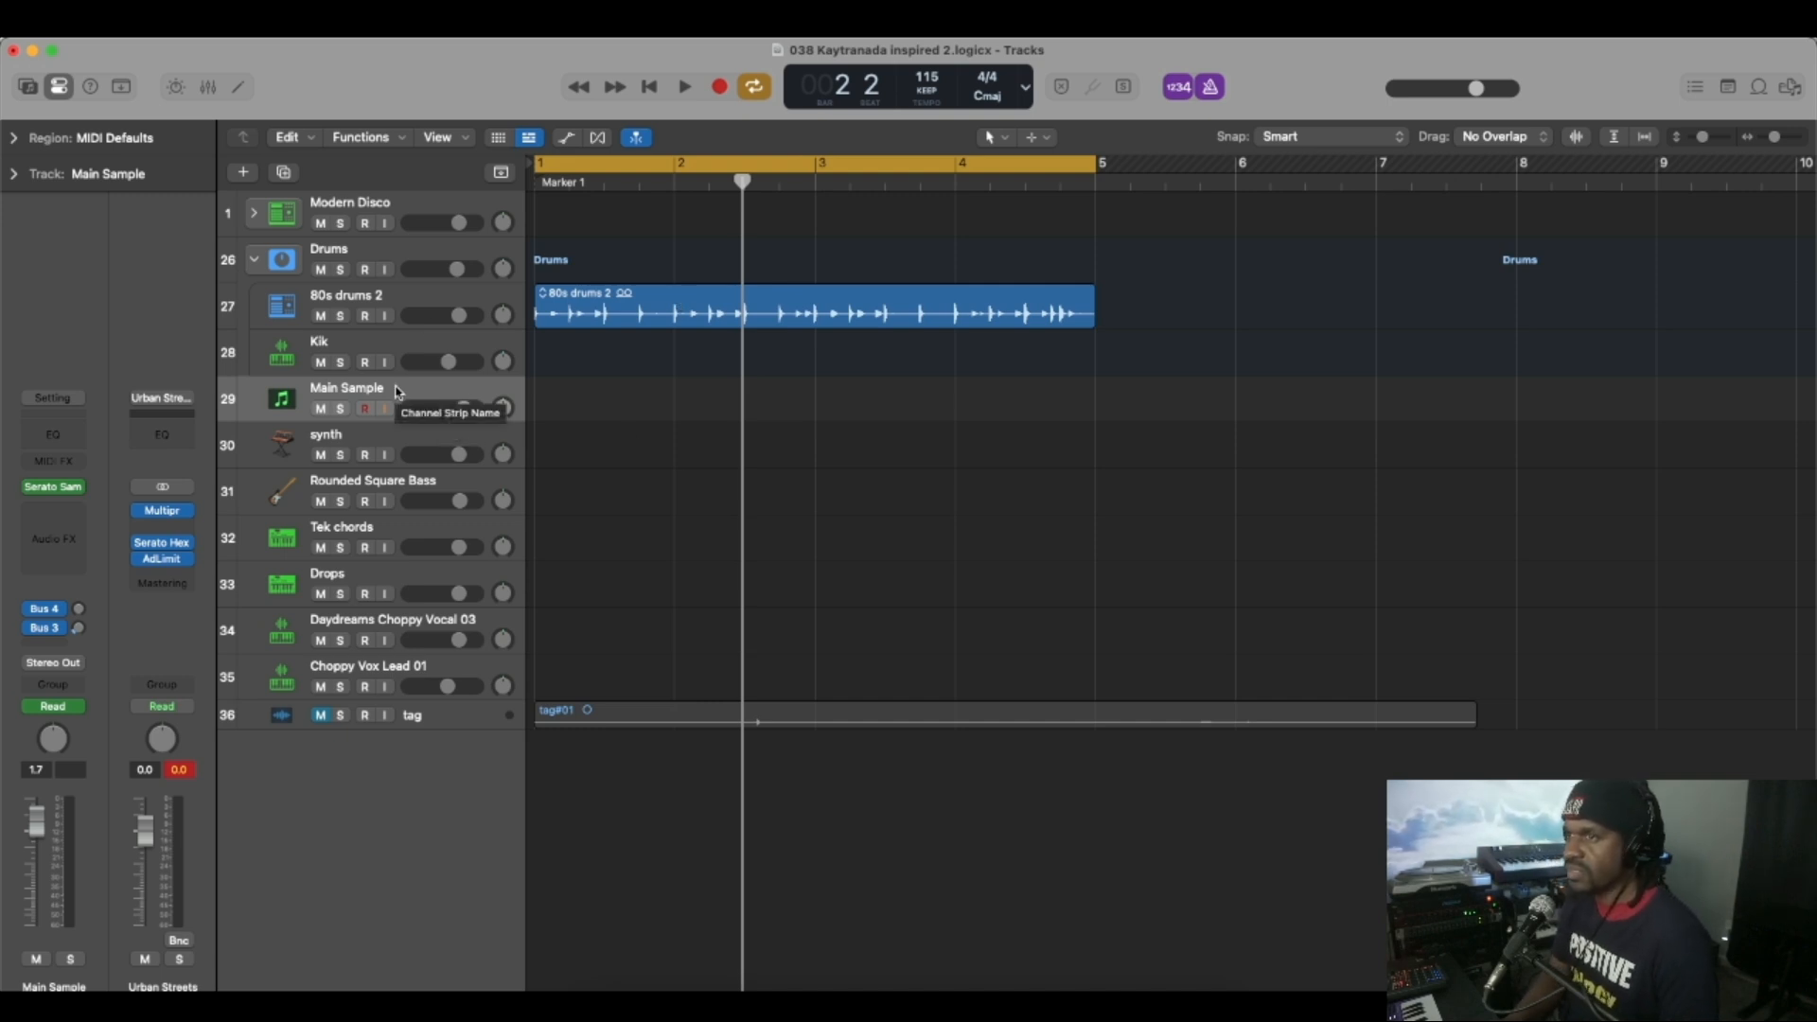
pyautogui.click(54, 487)
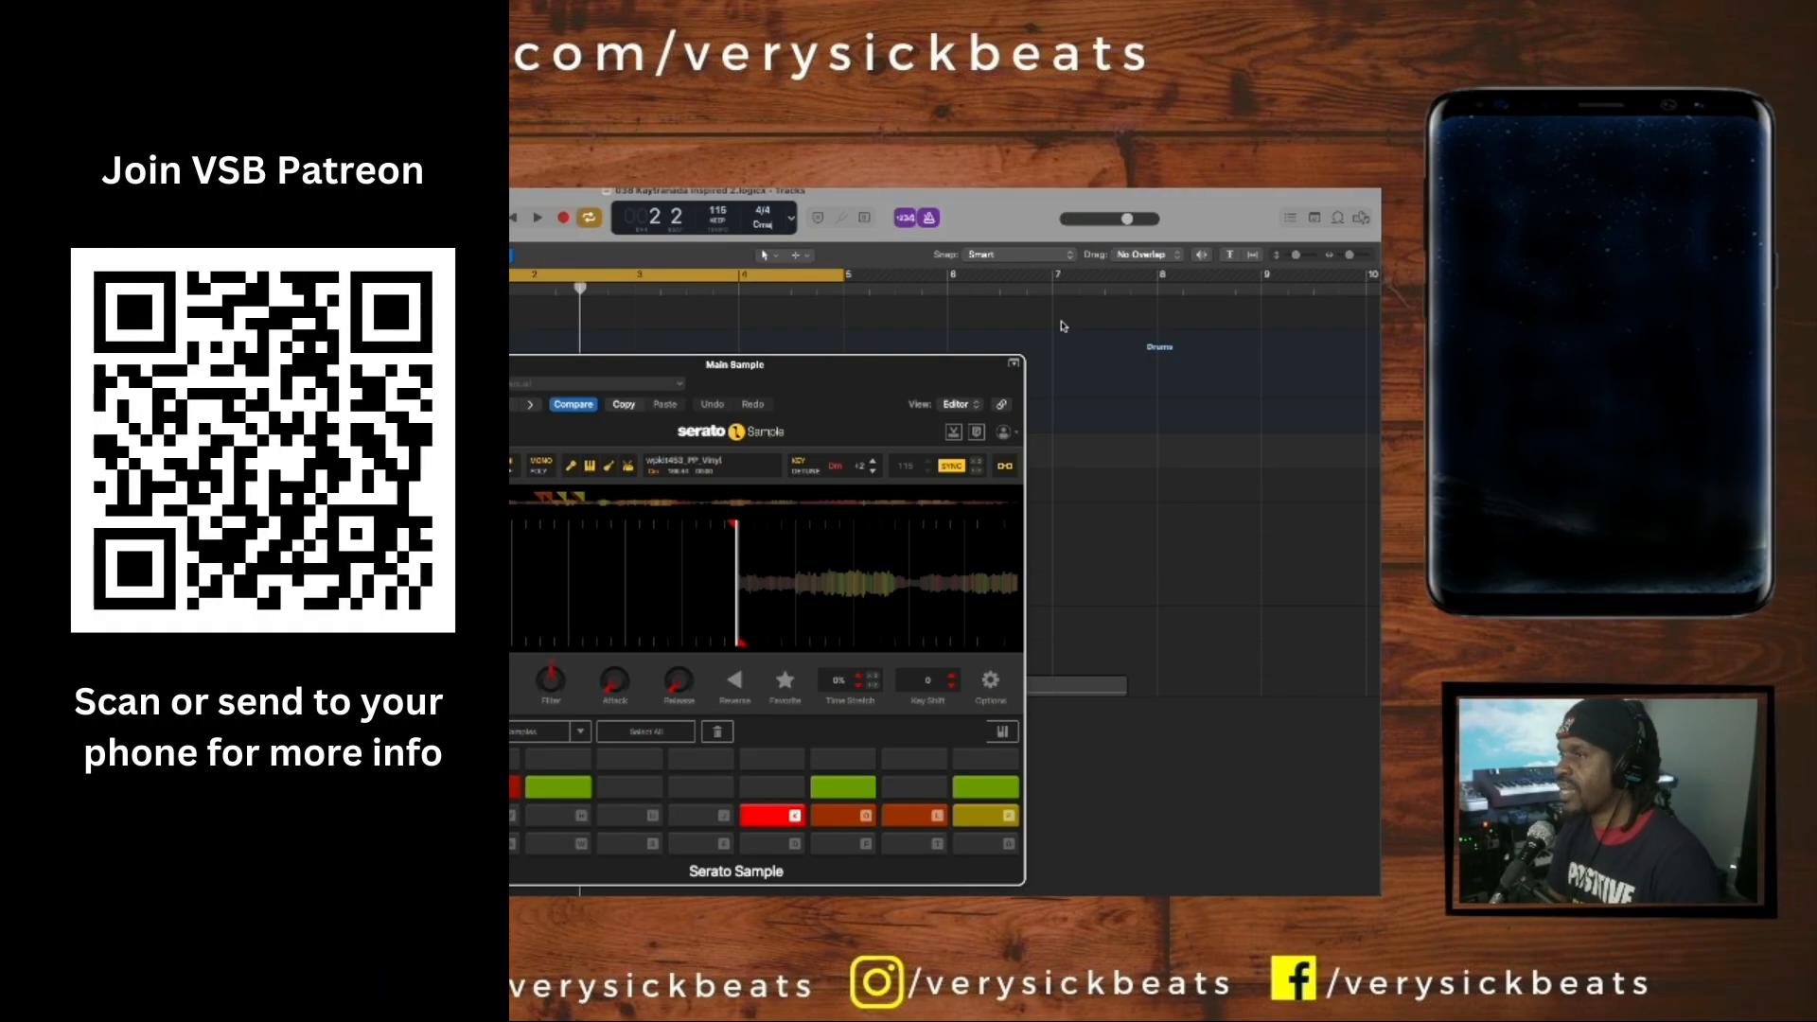
pyautogui.press('k')
pyautogui.press('o')
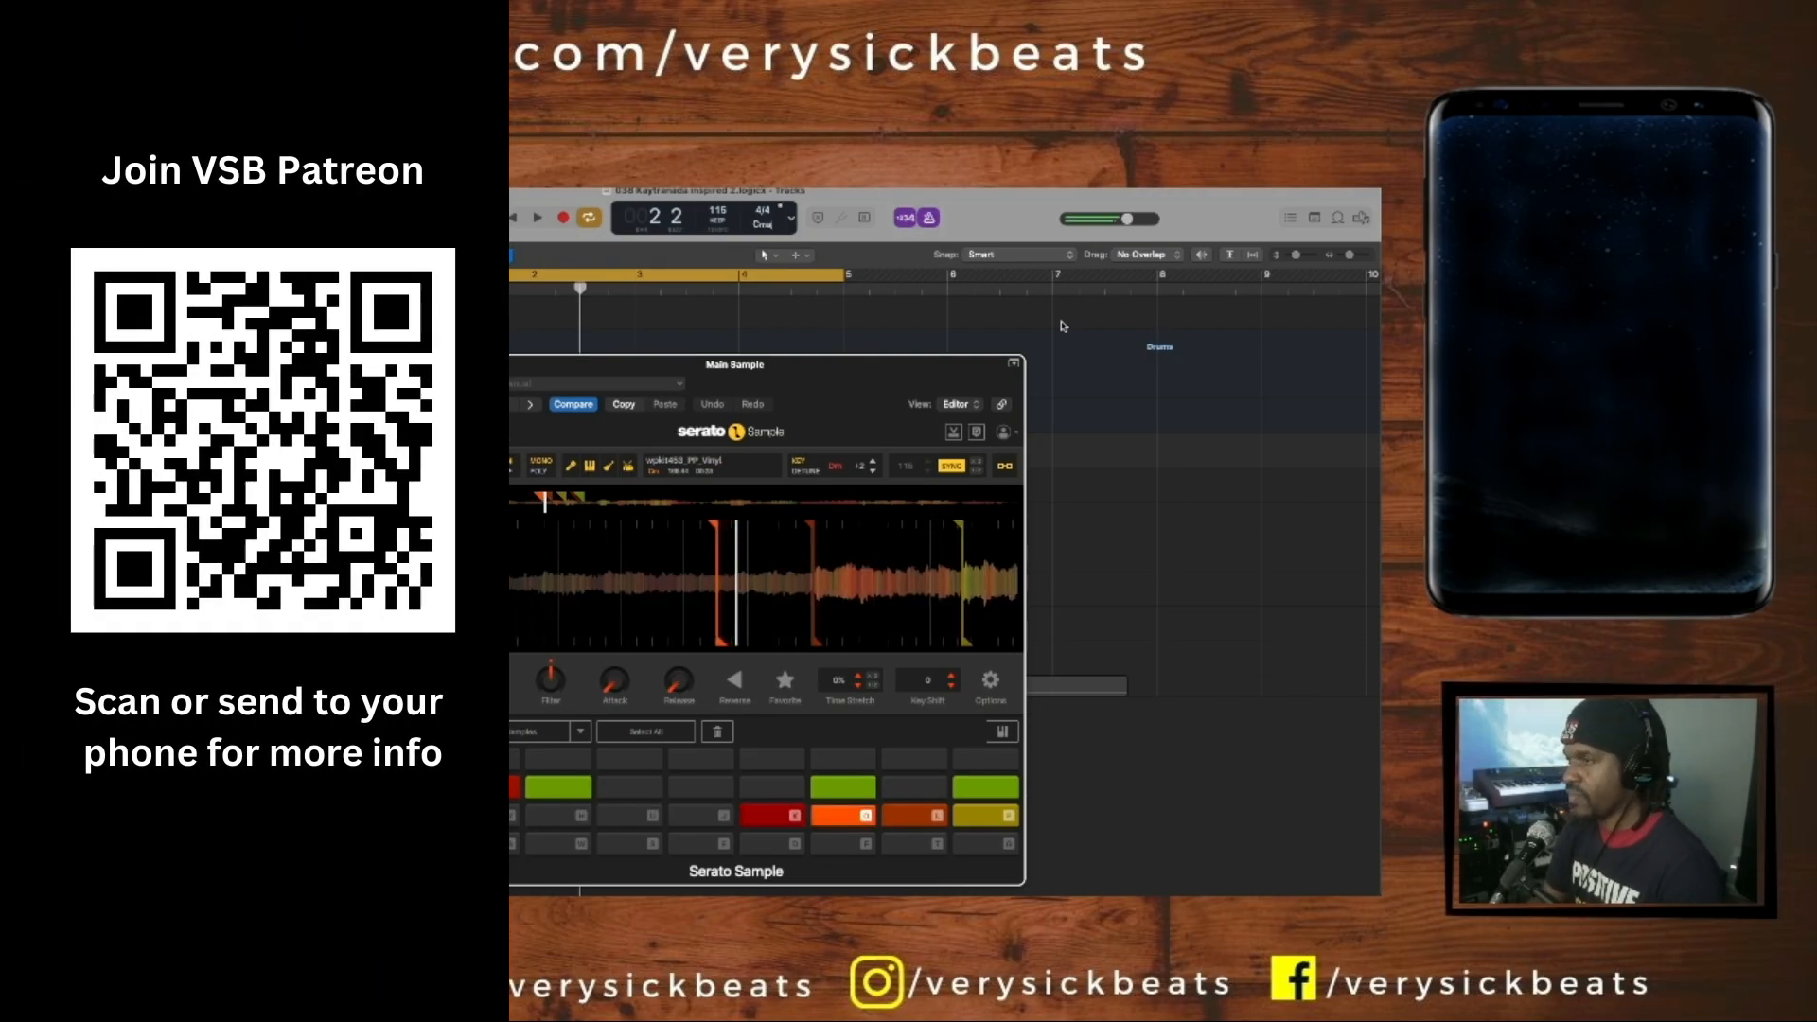
pyautogui.press('l')
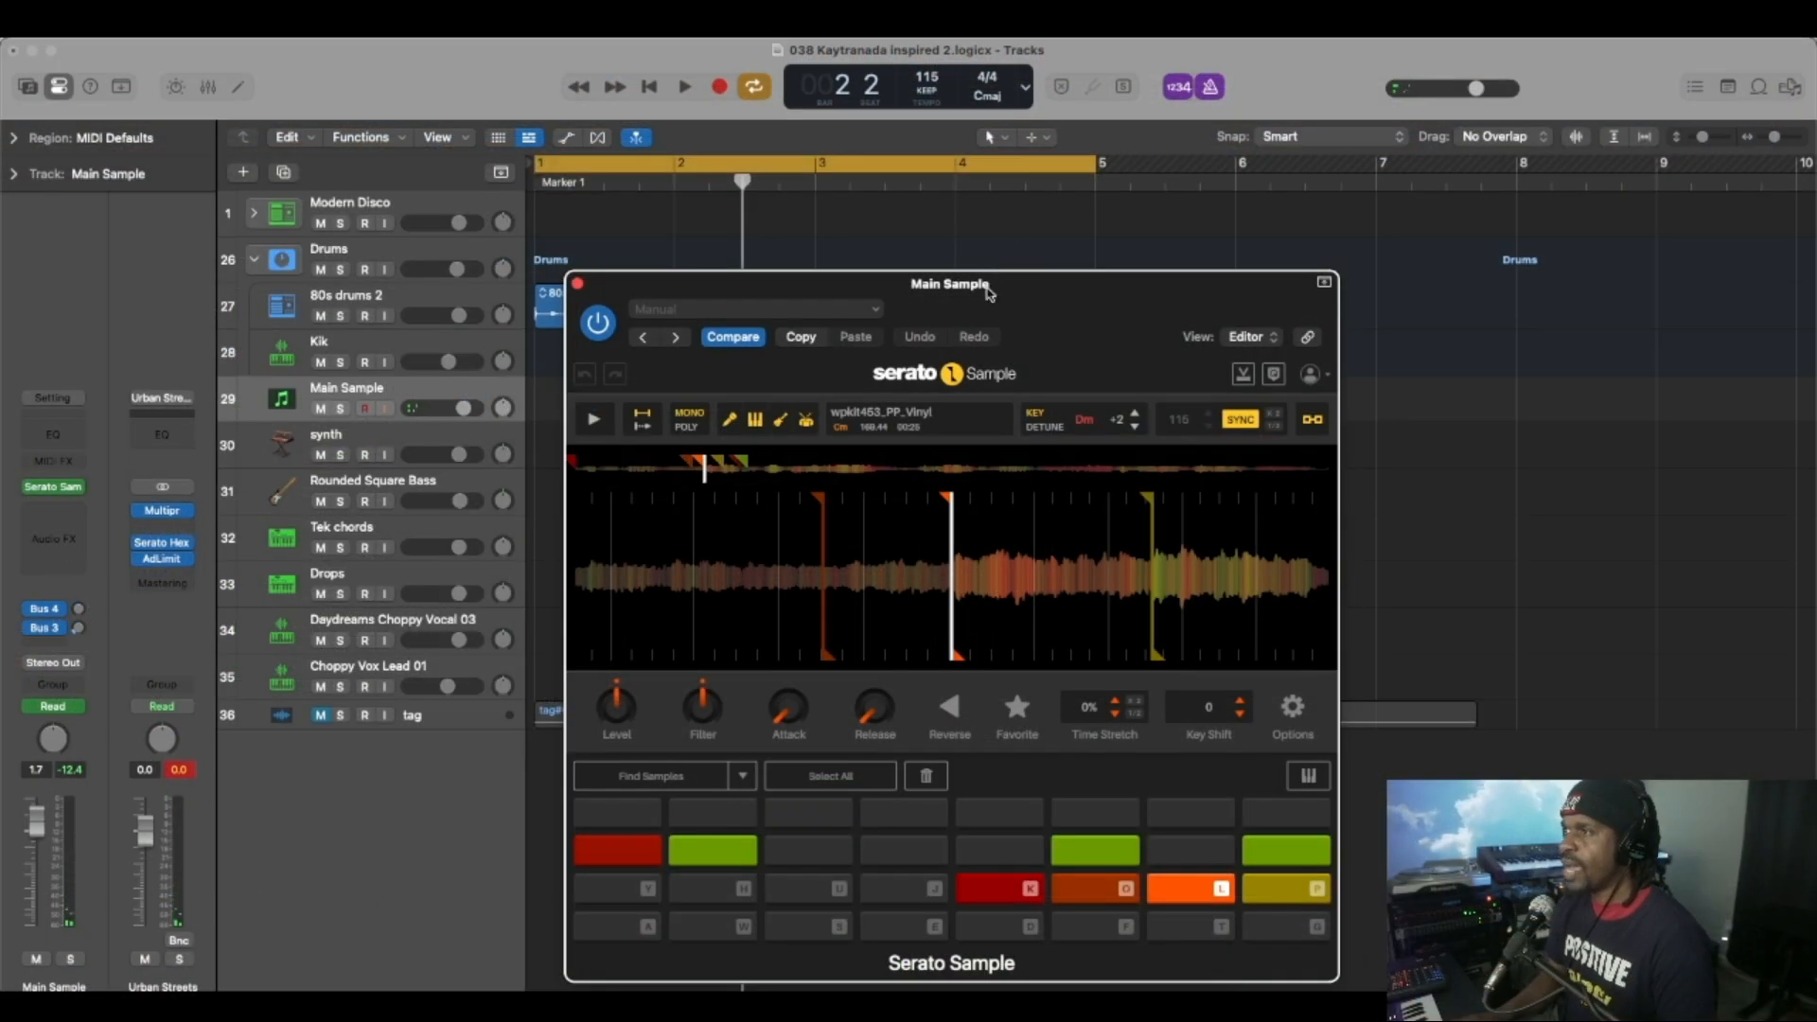
# Repeat the 80s drums 2 region once and extend the cycle range to bar 9.
pyautogui.moveTo(987, 294); pyautogui.dragTo(905, 363)
pyautogui.click(901, 311)
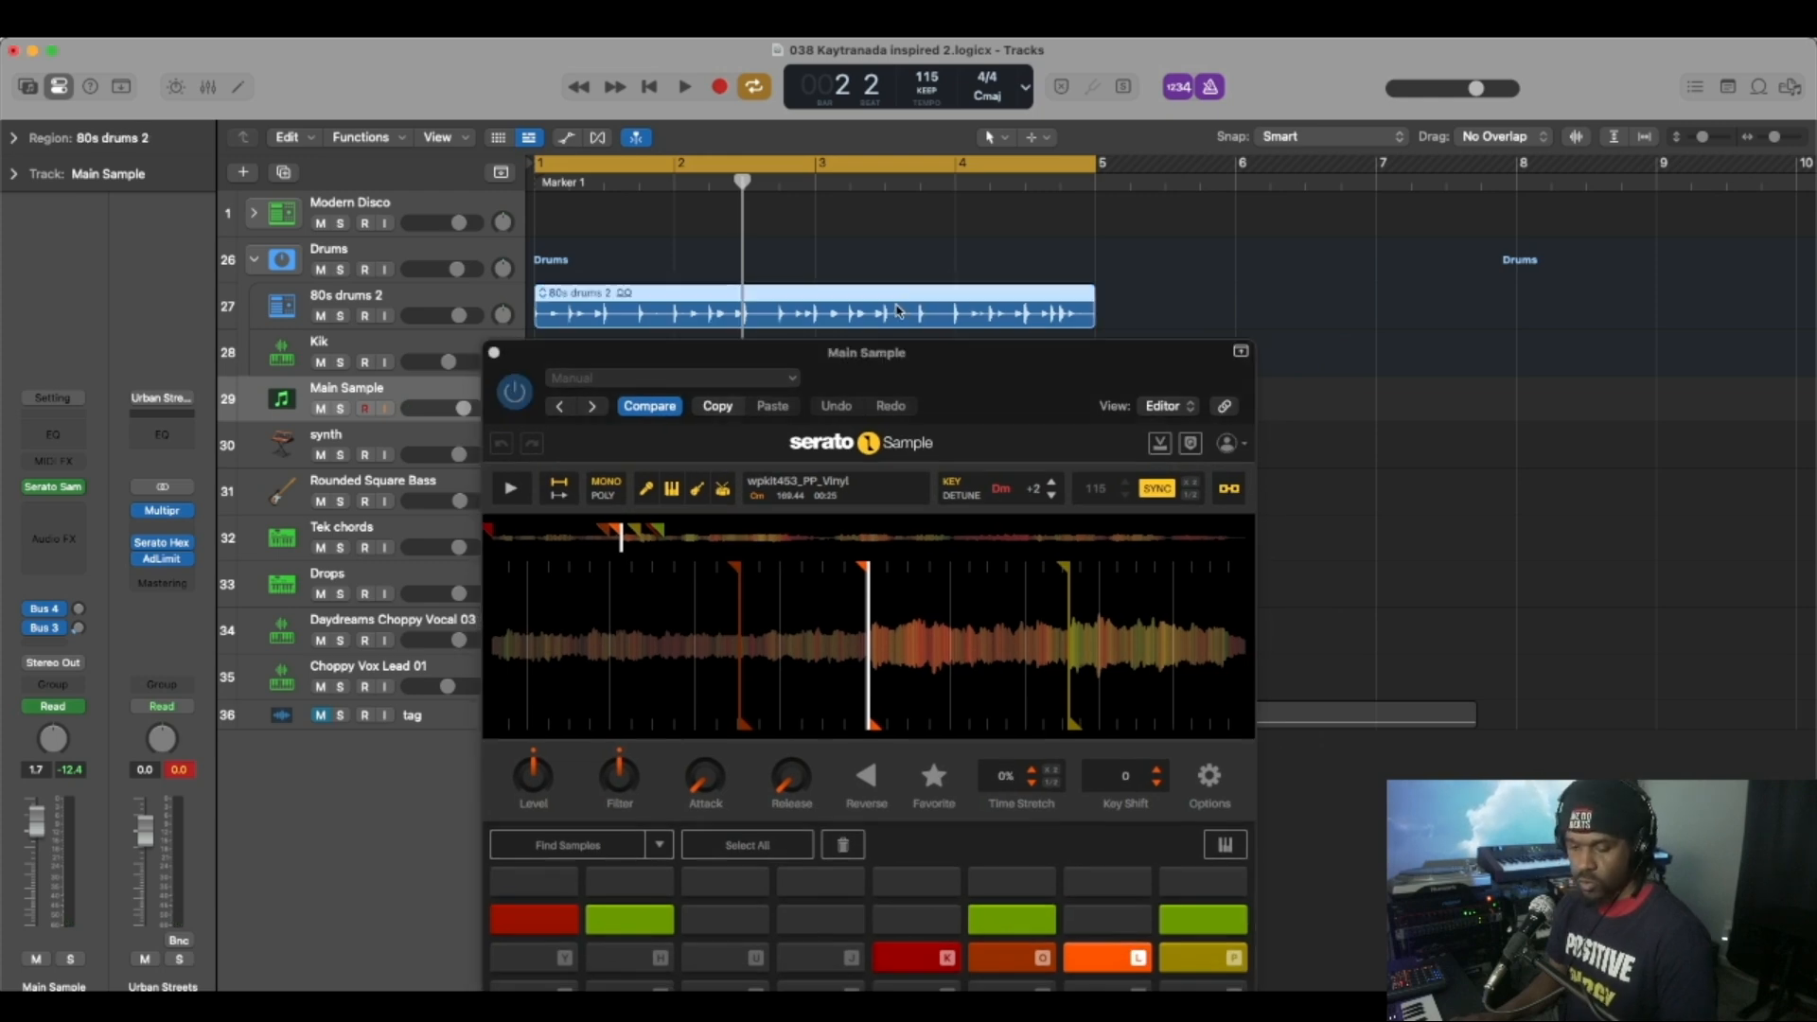
pyautogui.press('super+r')
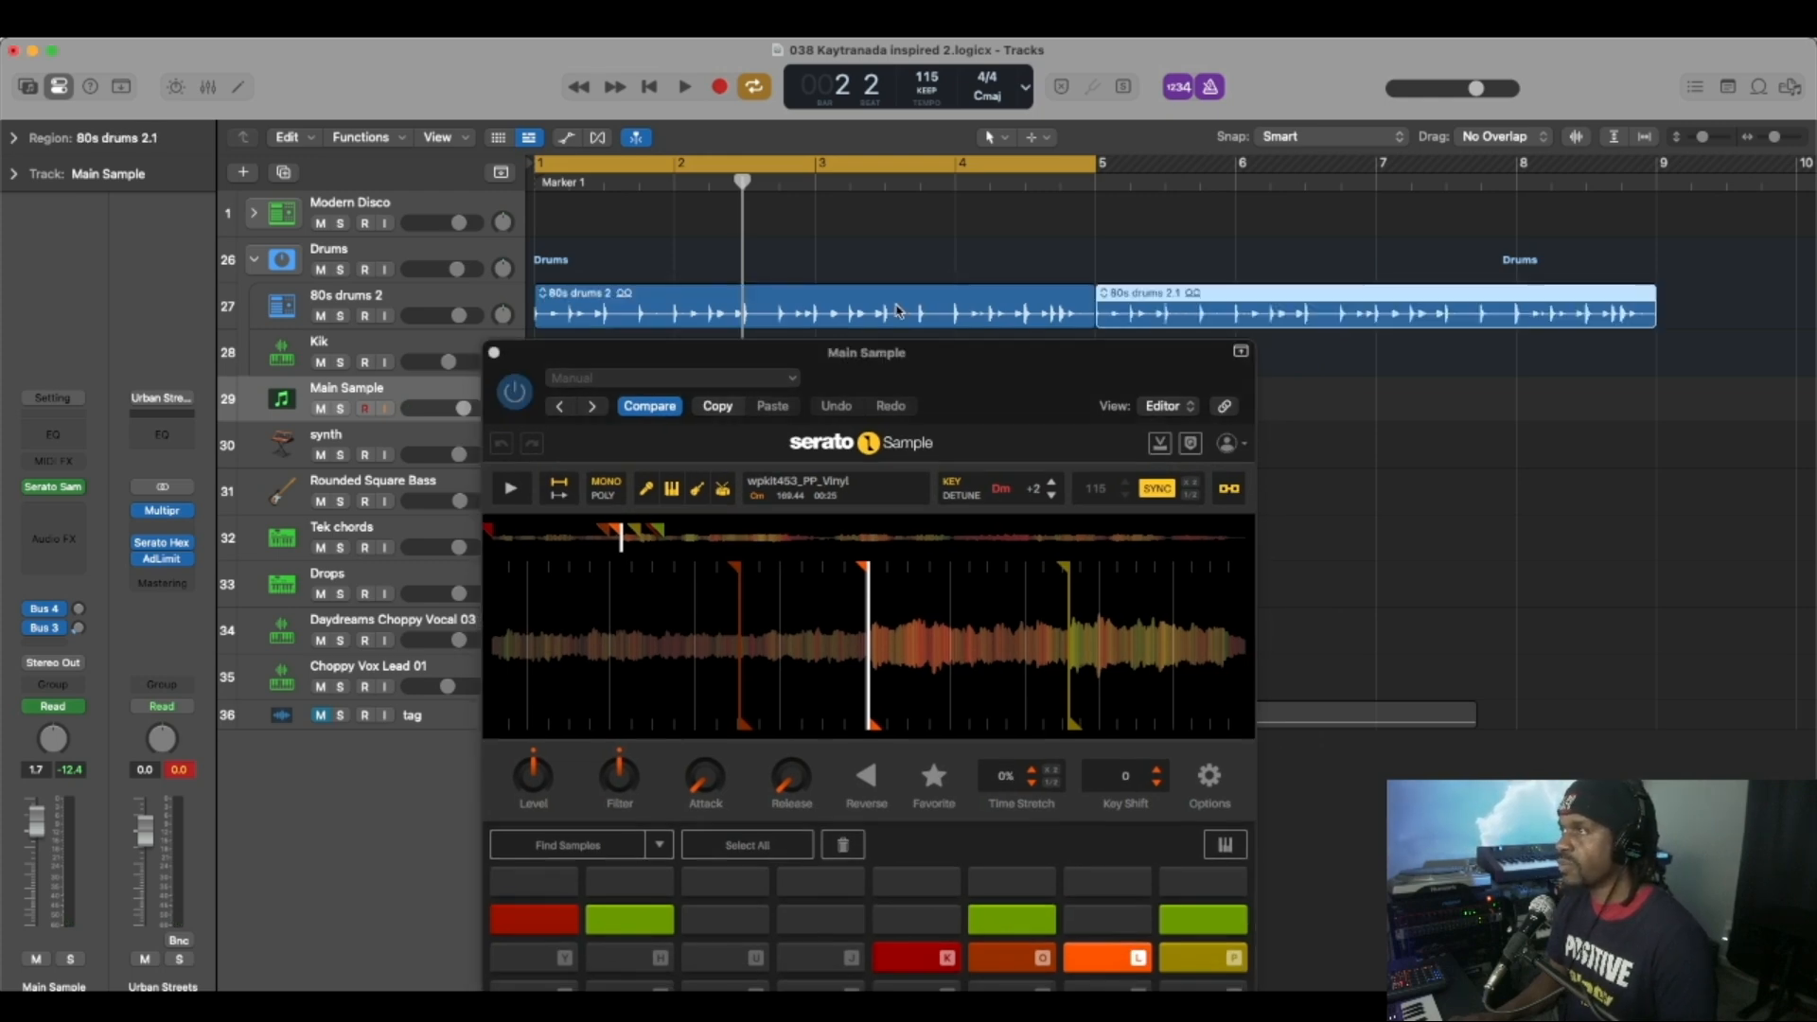
pyautogui.moveTo(1050, 176); pyautogui.dragTo(1627, 176)
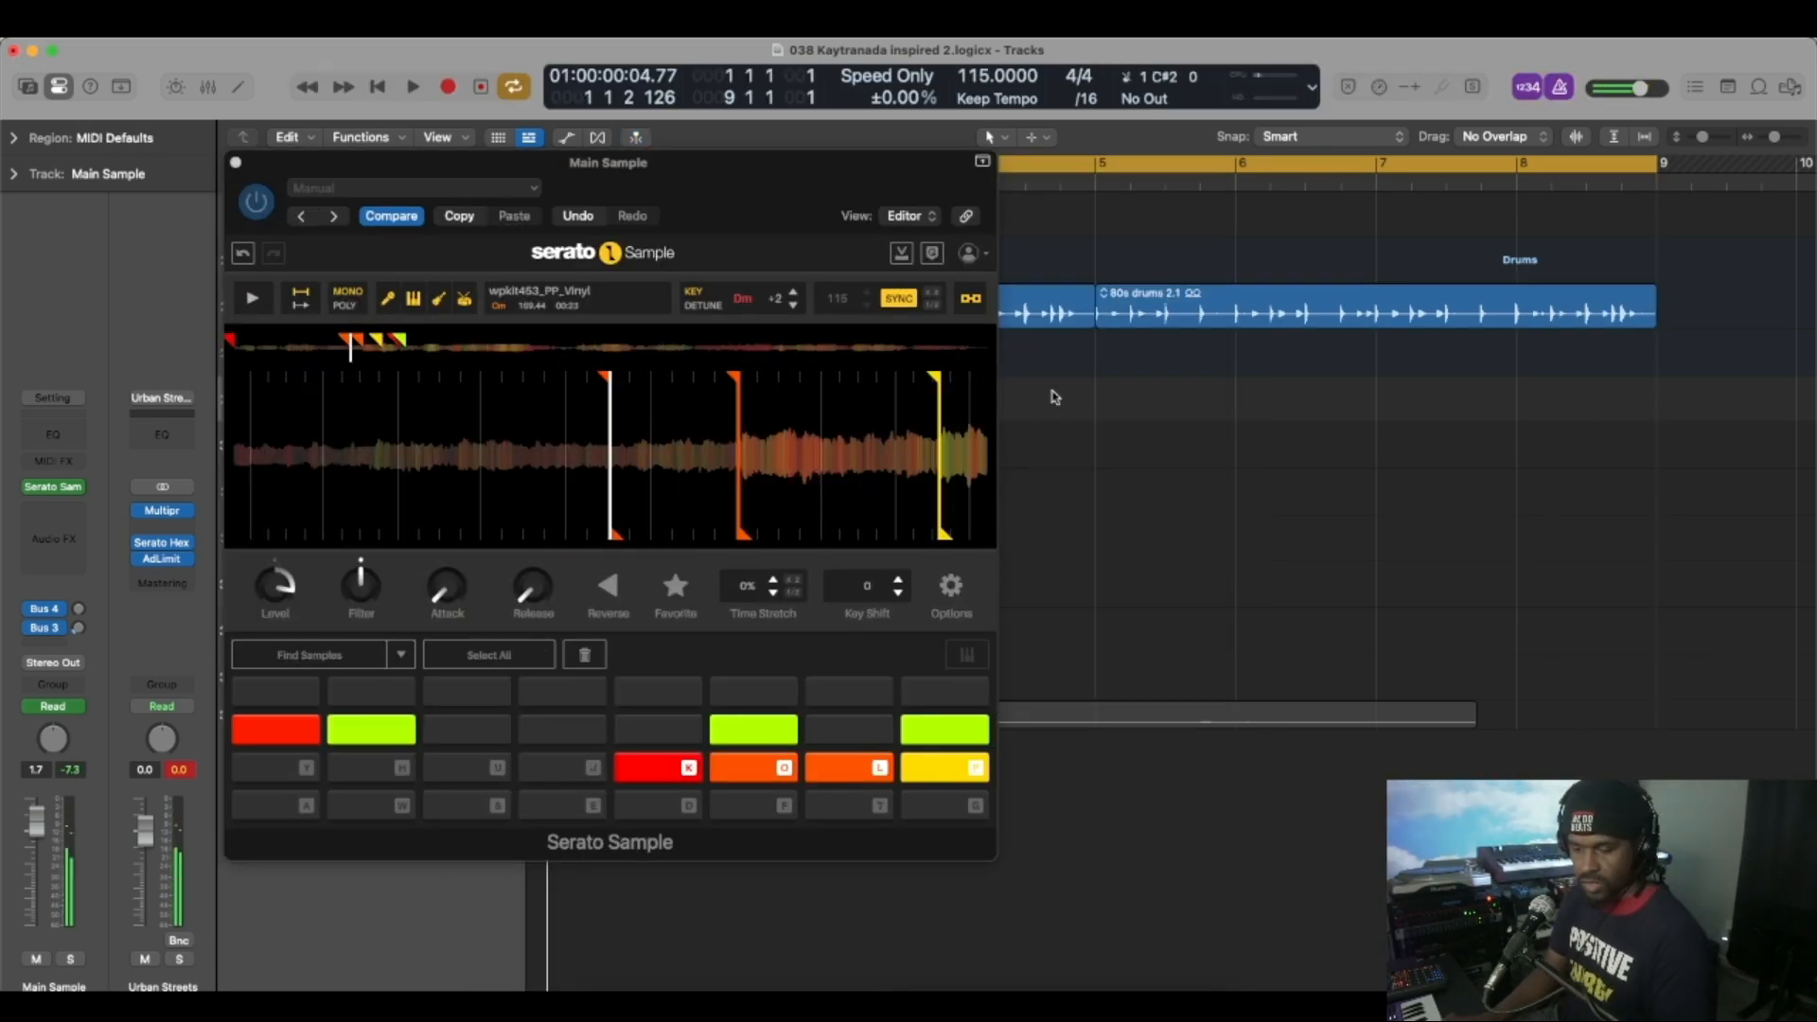
# Record an eight-bar performance of the sample chops on the Main Sample track.
pyautogui.press('r')
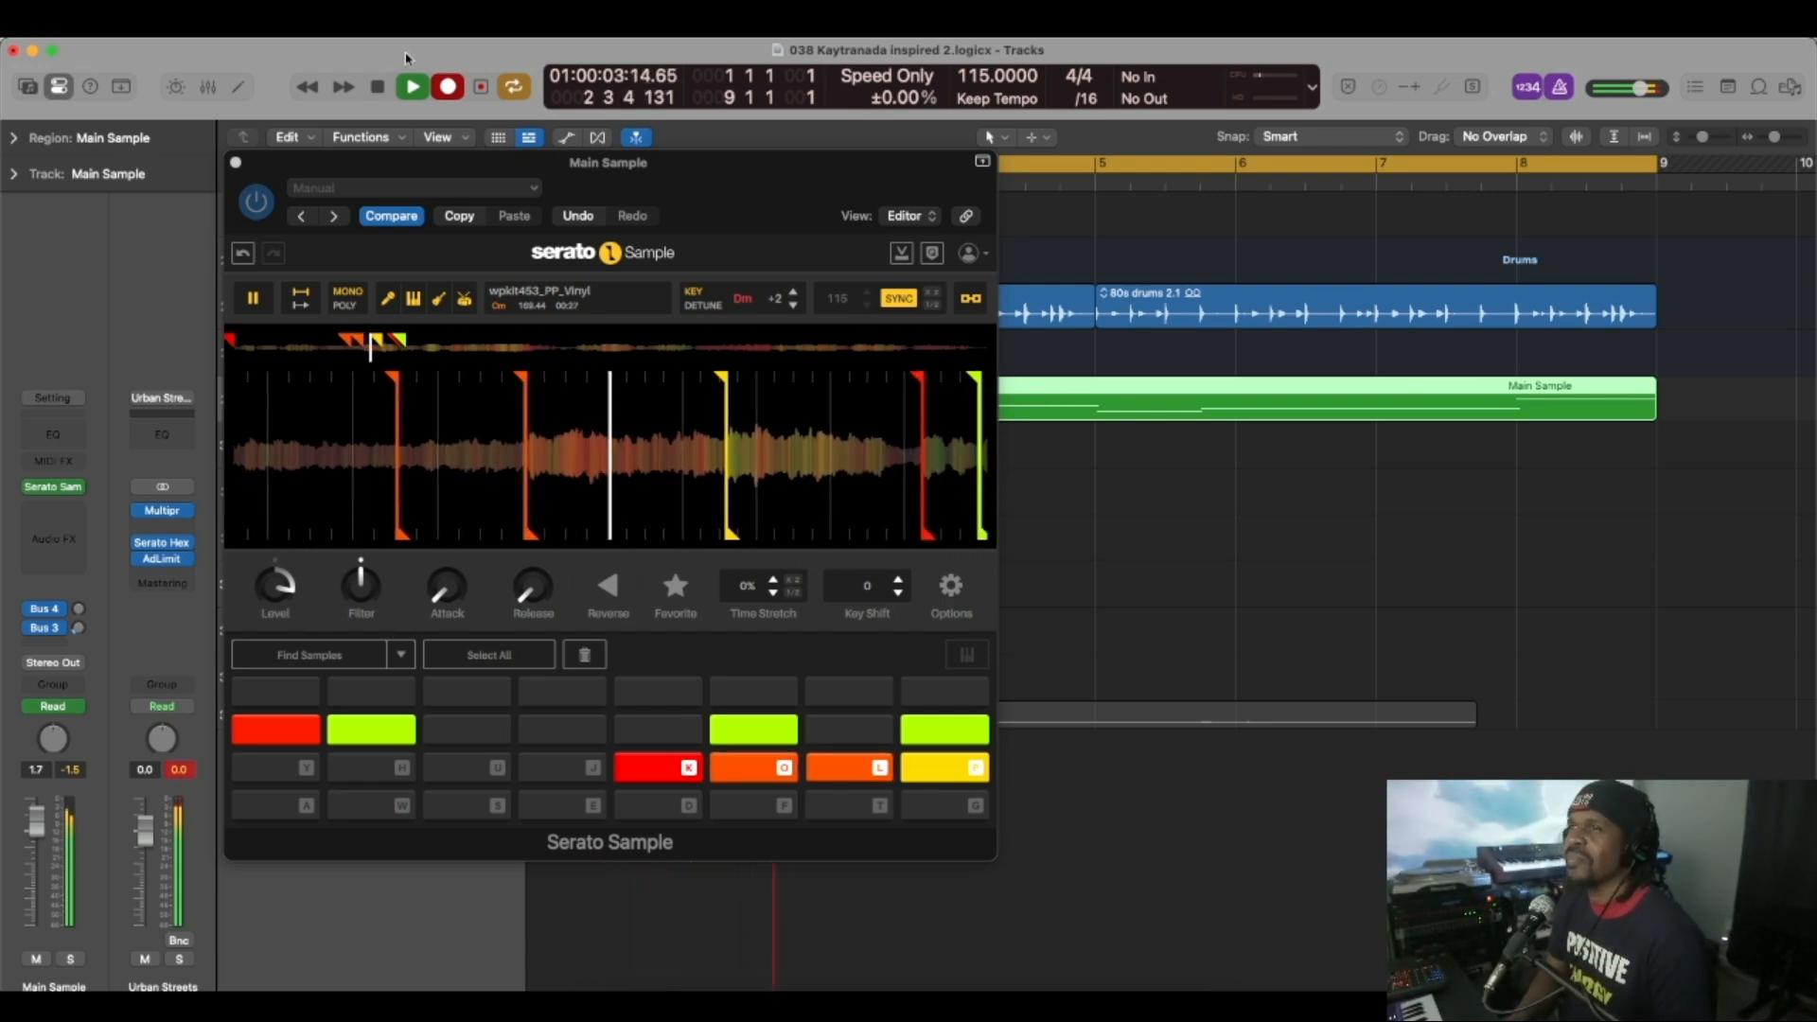
pyautogui.click(377, 87)
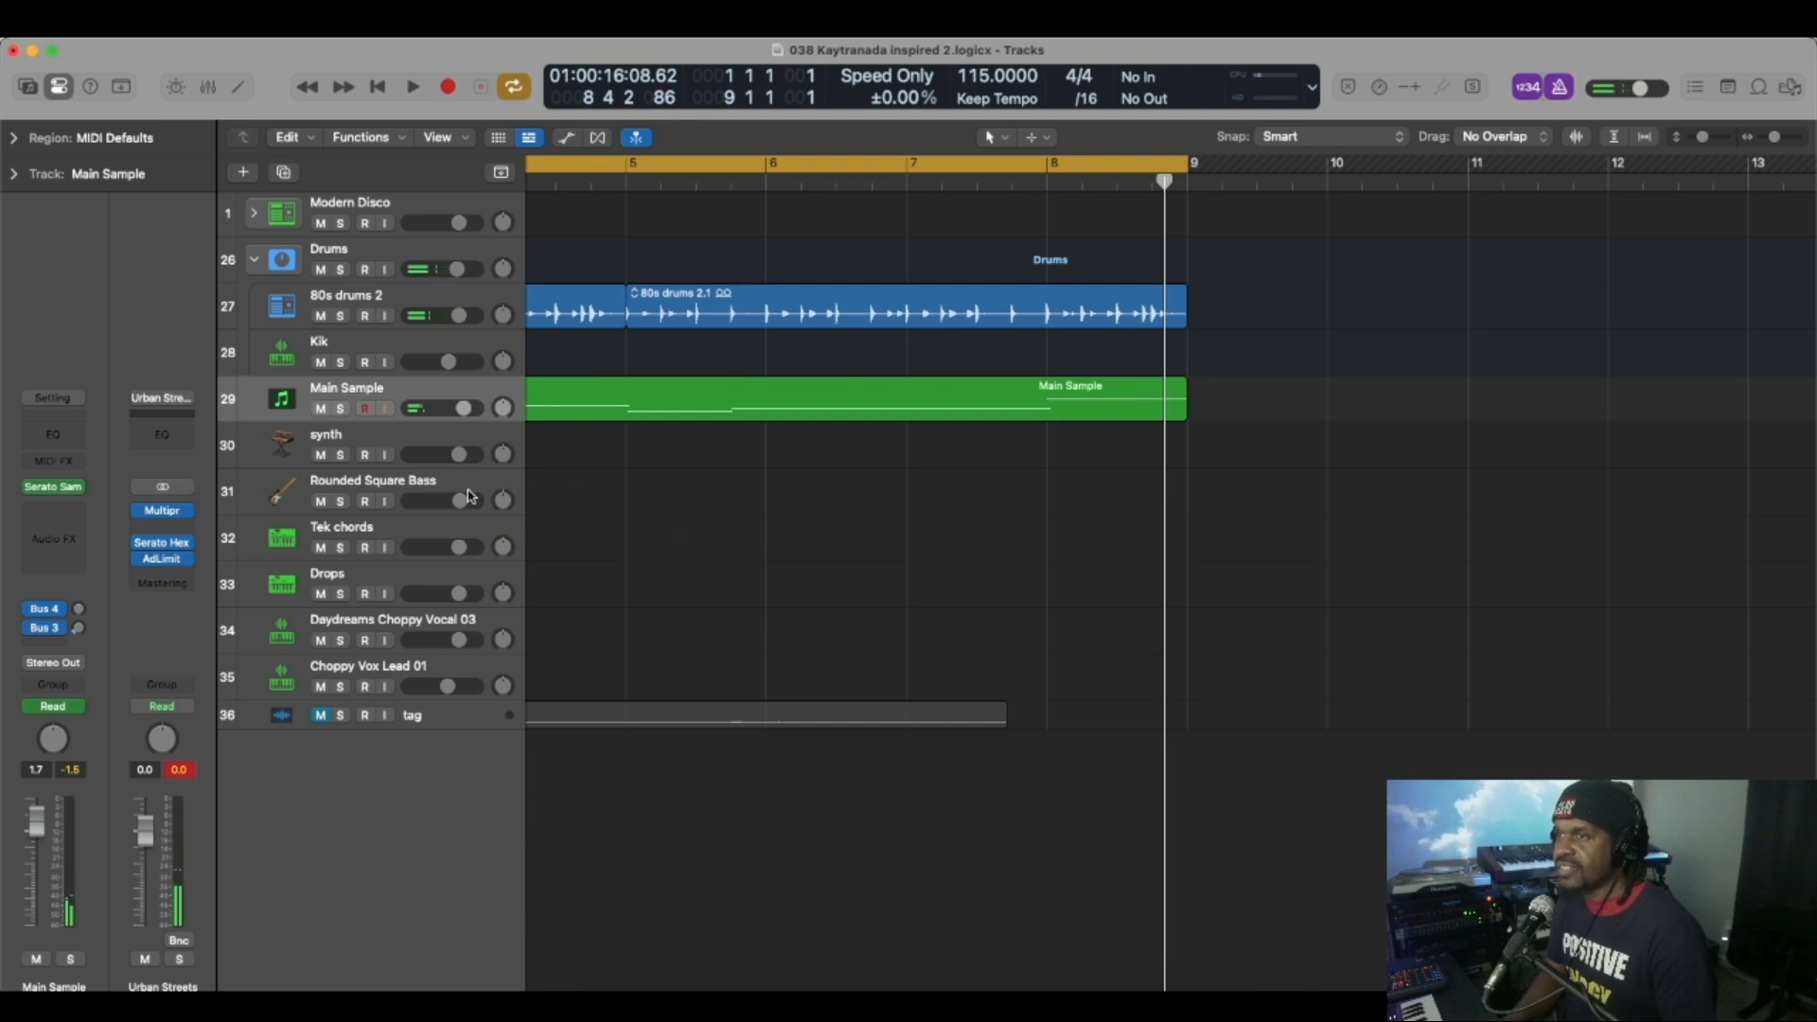
# Check the Alchemy preset on the Rounded Square Bass track and record an eight-bar bass line there.
pyautogui.click(420, 487)
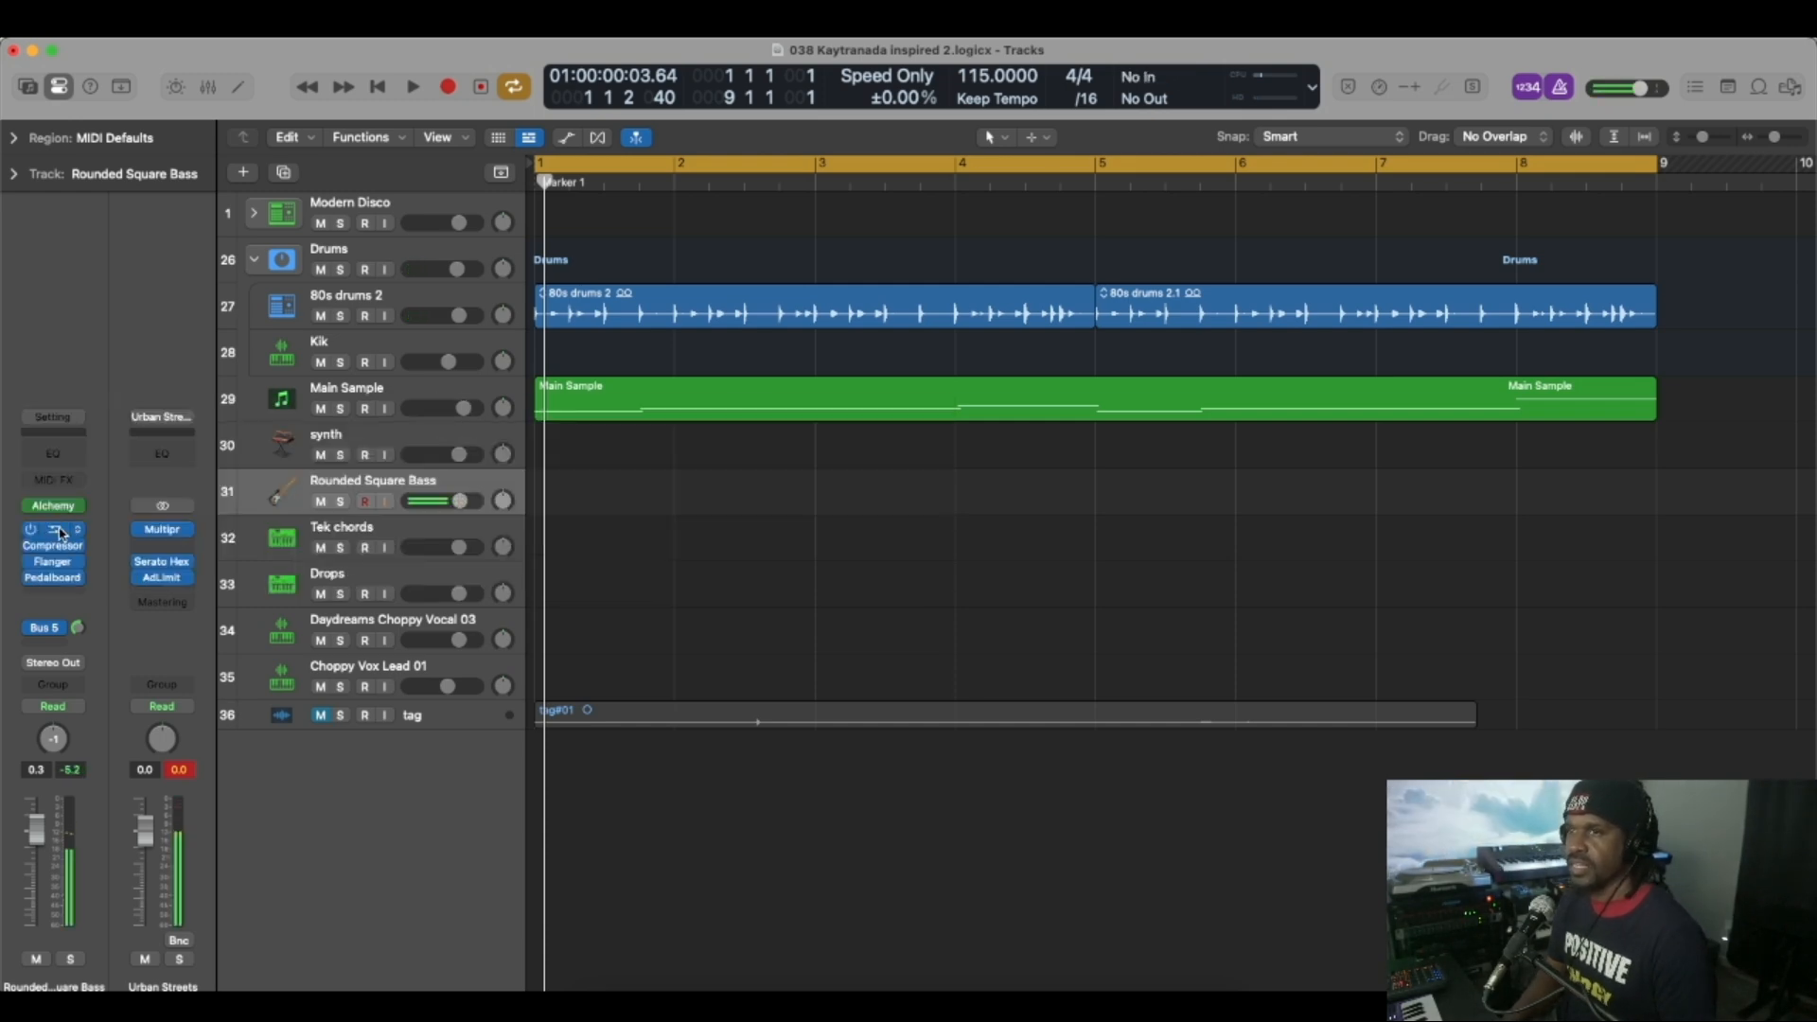
pyautogui.click(59, 509)
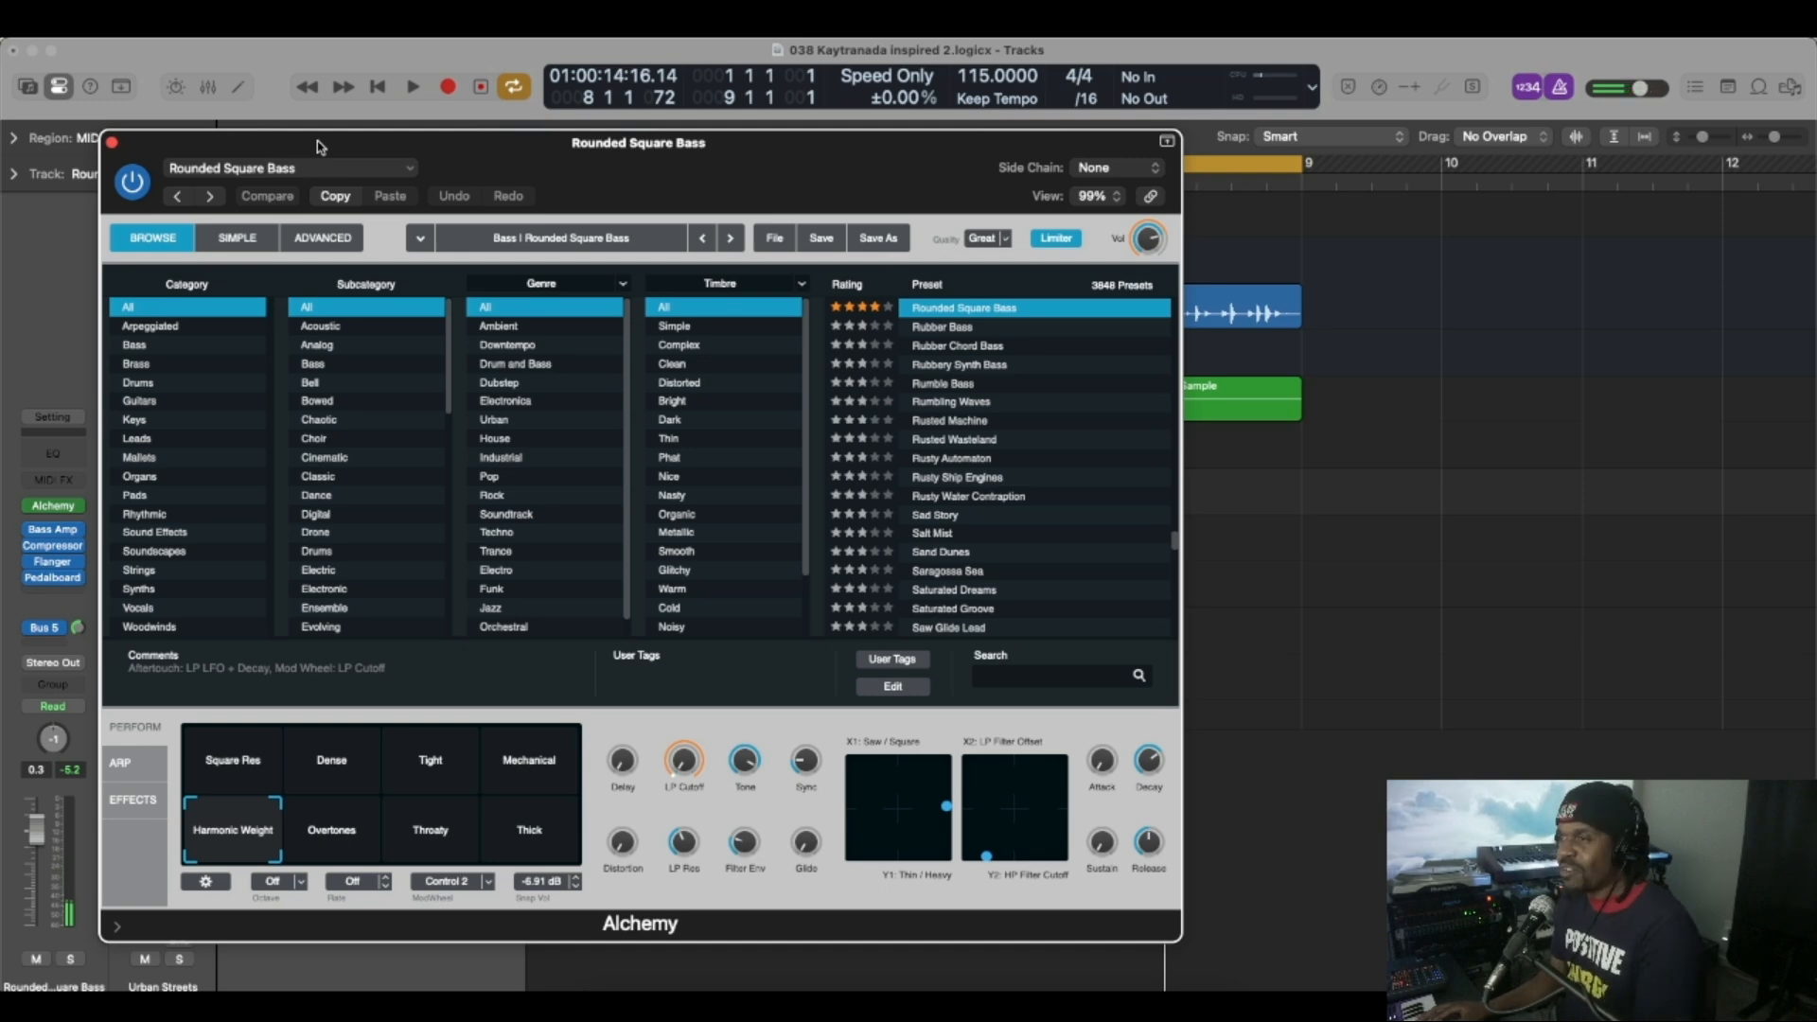
pyautogui.click(110, 142)
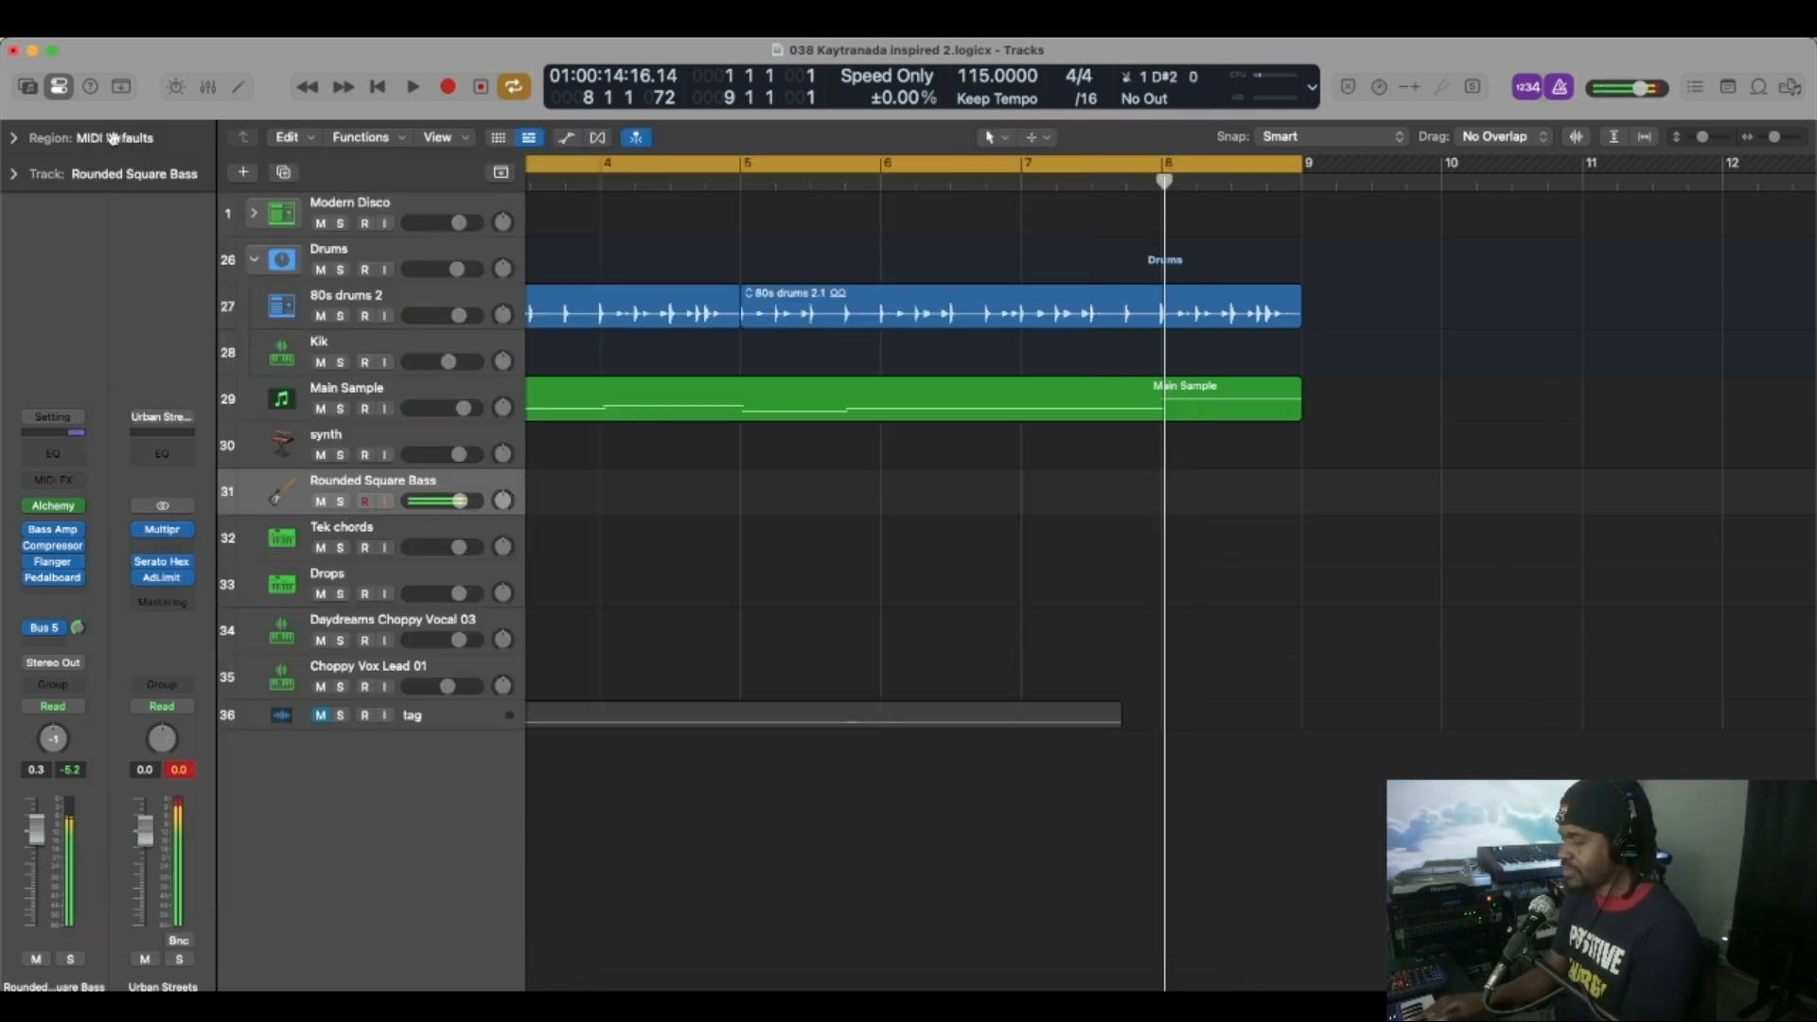
pyautogui.press('space')
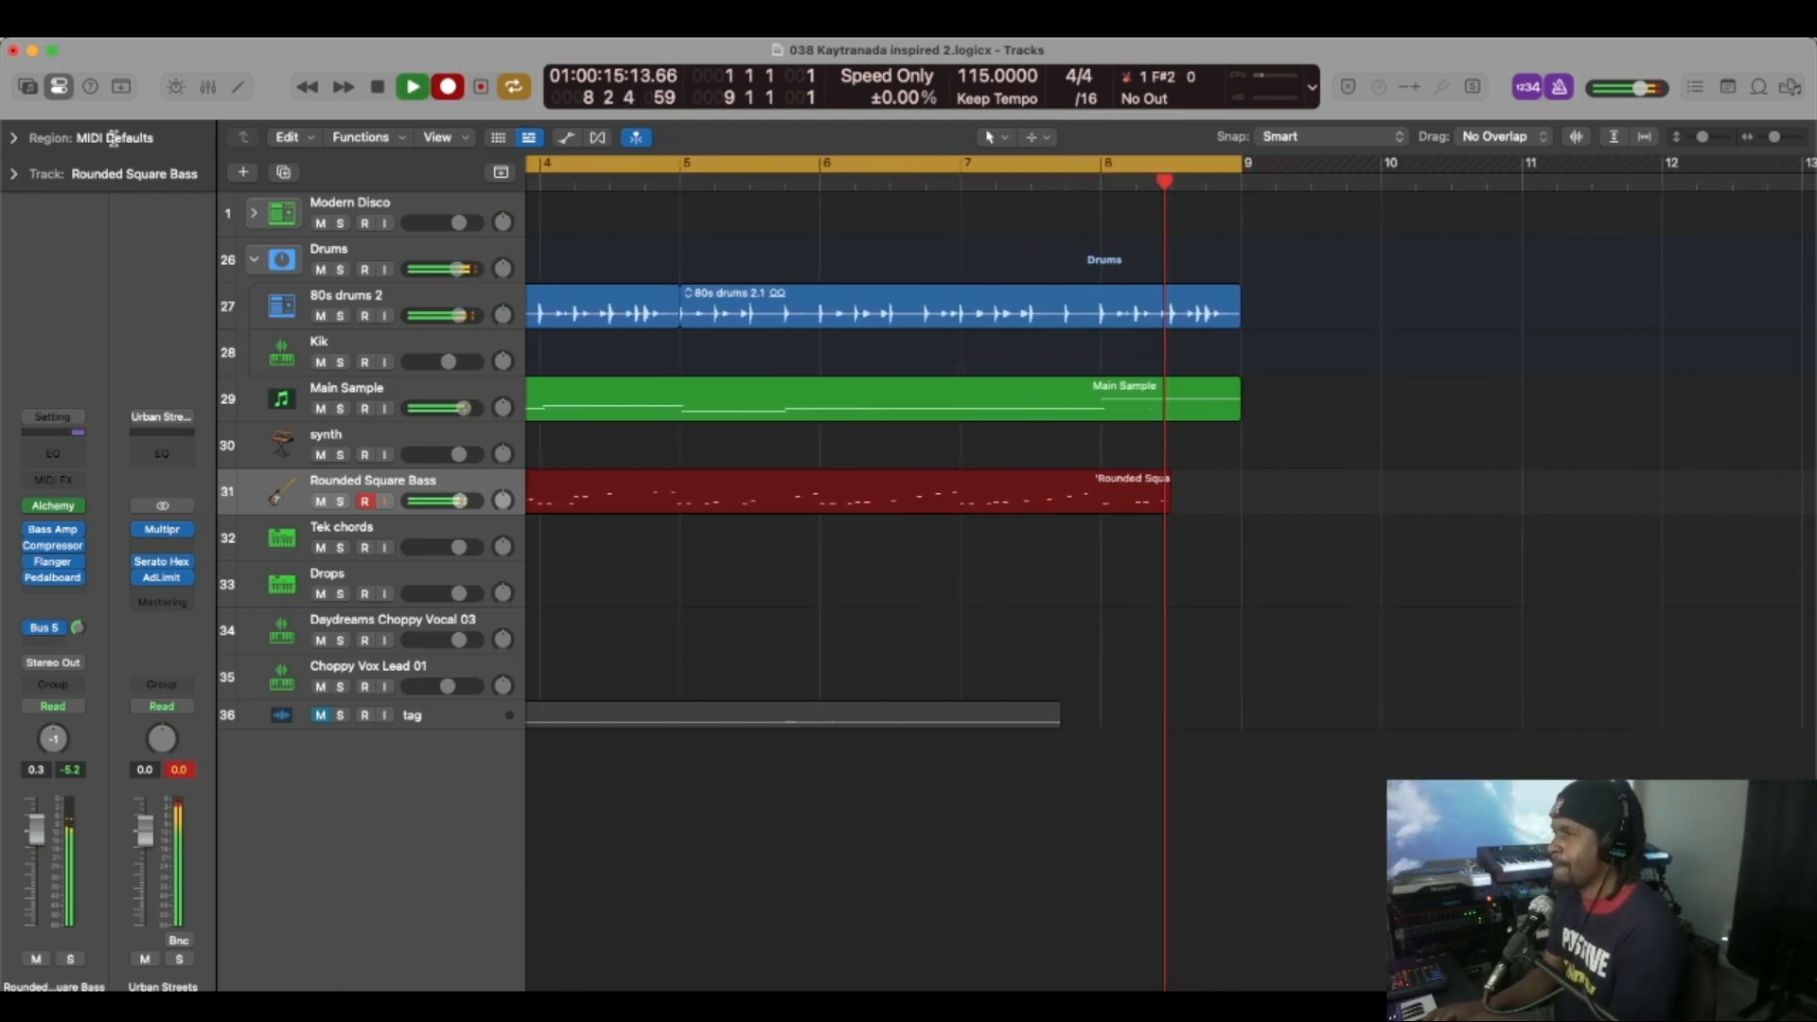
pyautogui.press('space')
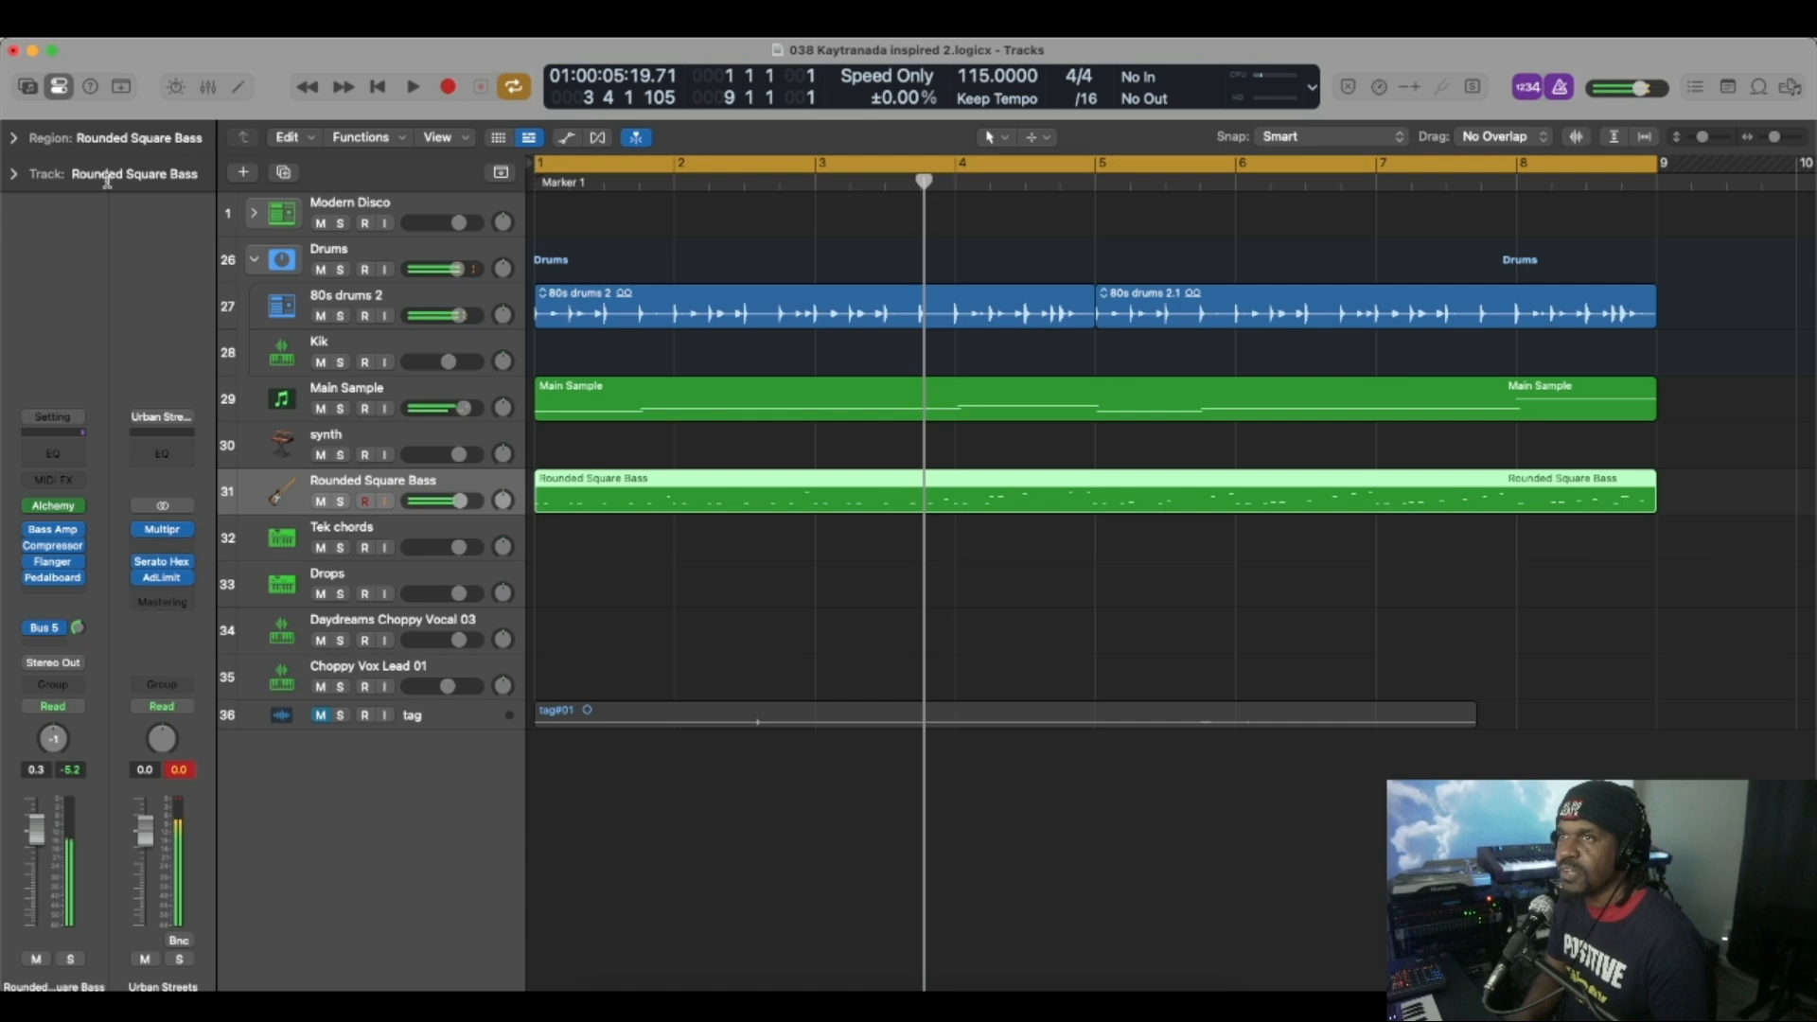
# Quantize the Rounded Square Bass region to 1/16 Note.
pyautogui.click(17, 173)
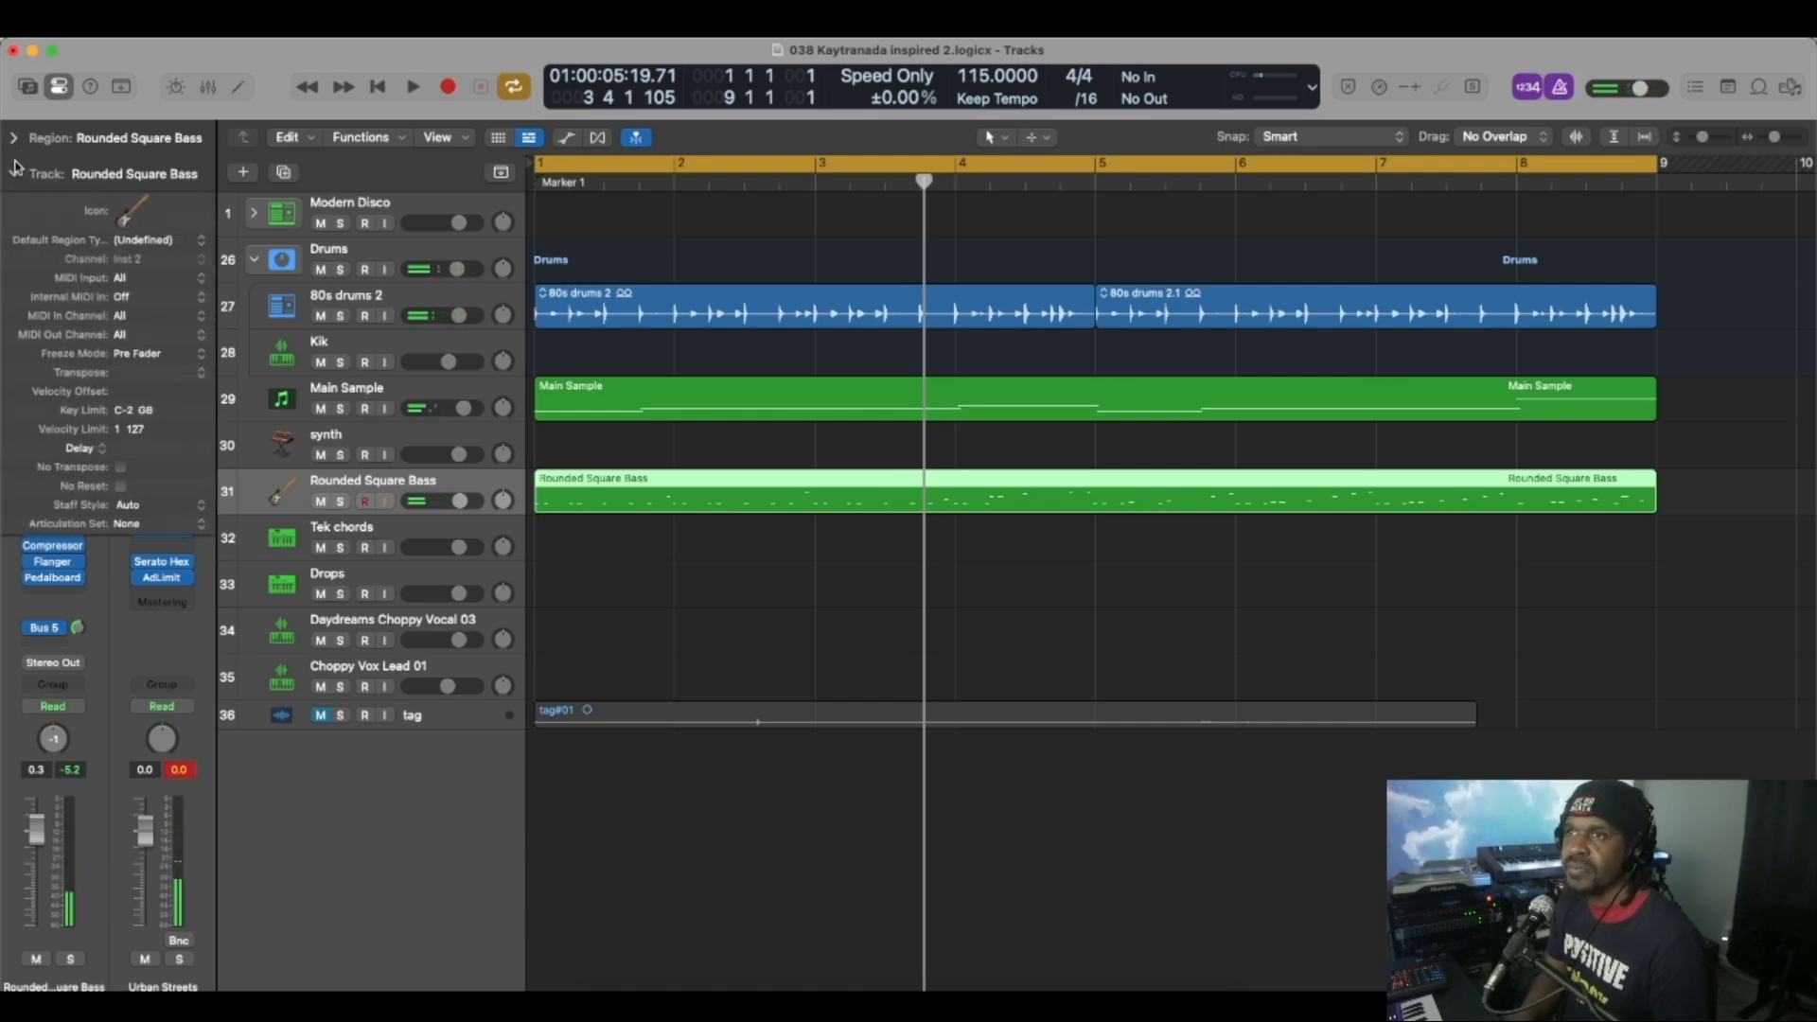
pyautogui.click(19, 180)
pyautogui.click(13, 137)
pyautogui.click(142, 202)
pyautogui.click(132, 287)
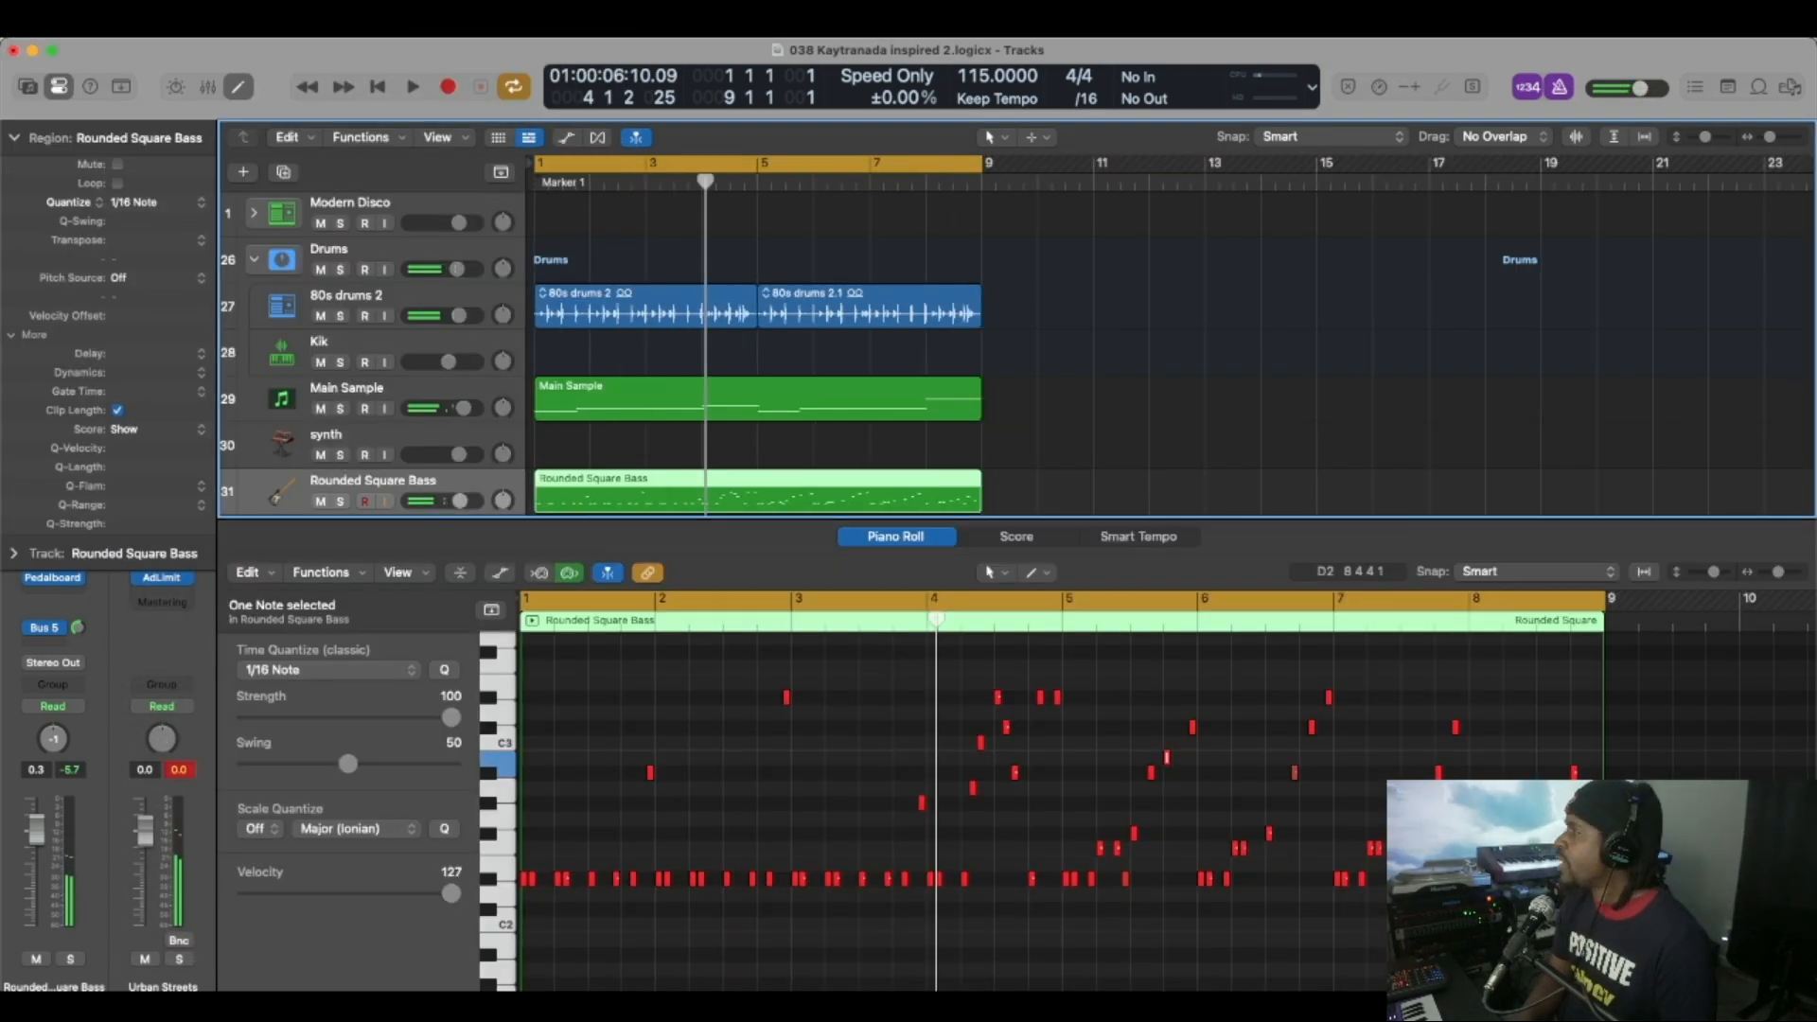
# Shift all Rounded Square Bass notes slightly later in the Piano Roll, play back the result, and shrink the editor area.
pyautogui.moveTo(1595, 903); pyautogui.dragTo(433, 634)
pyautogui.scroll(5, 659, 791)
pyautogui.hscroll(-10, 662, 792)
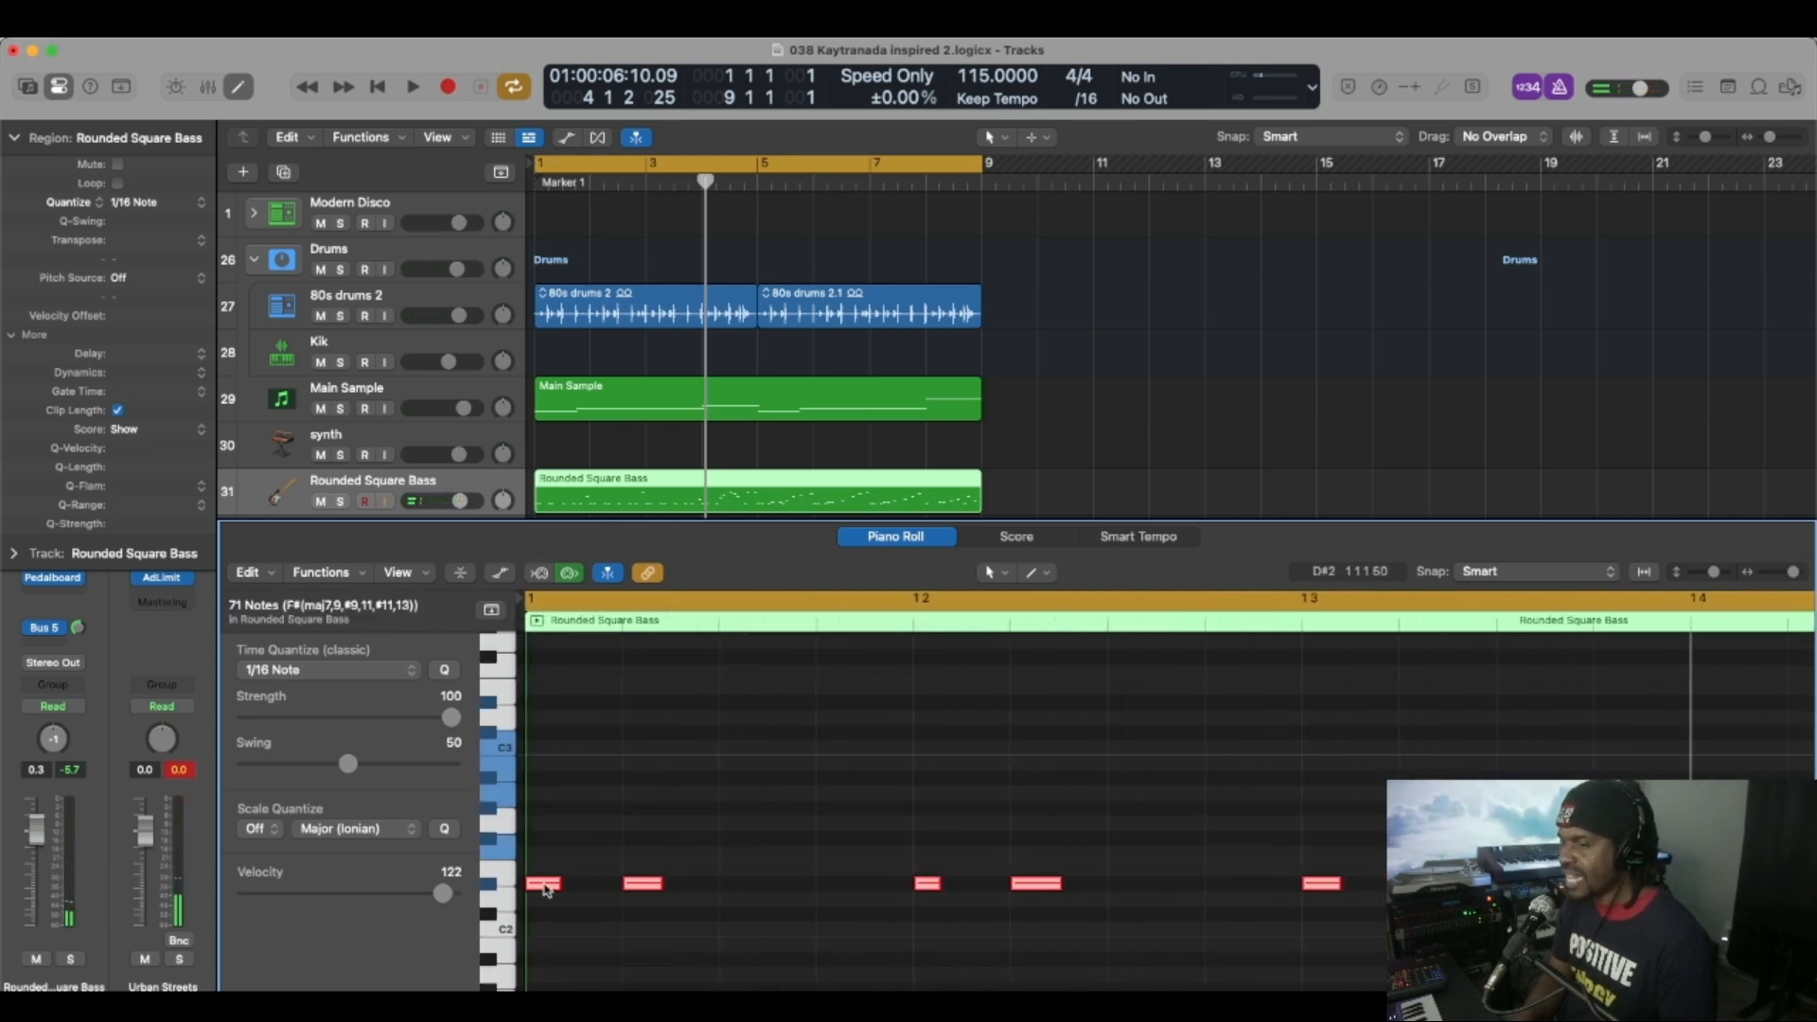
pyautogui.moveTo(546, 890)
pyautogui.moveTo(546, 889); pyautogui.dragTo(564, 888)
pyautogui.moveTo(564, 887)
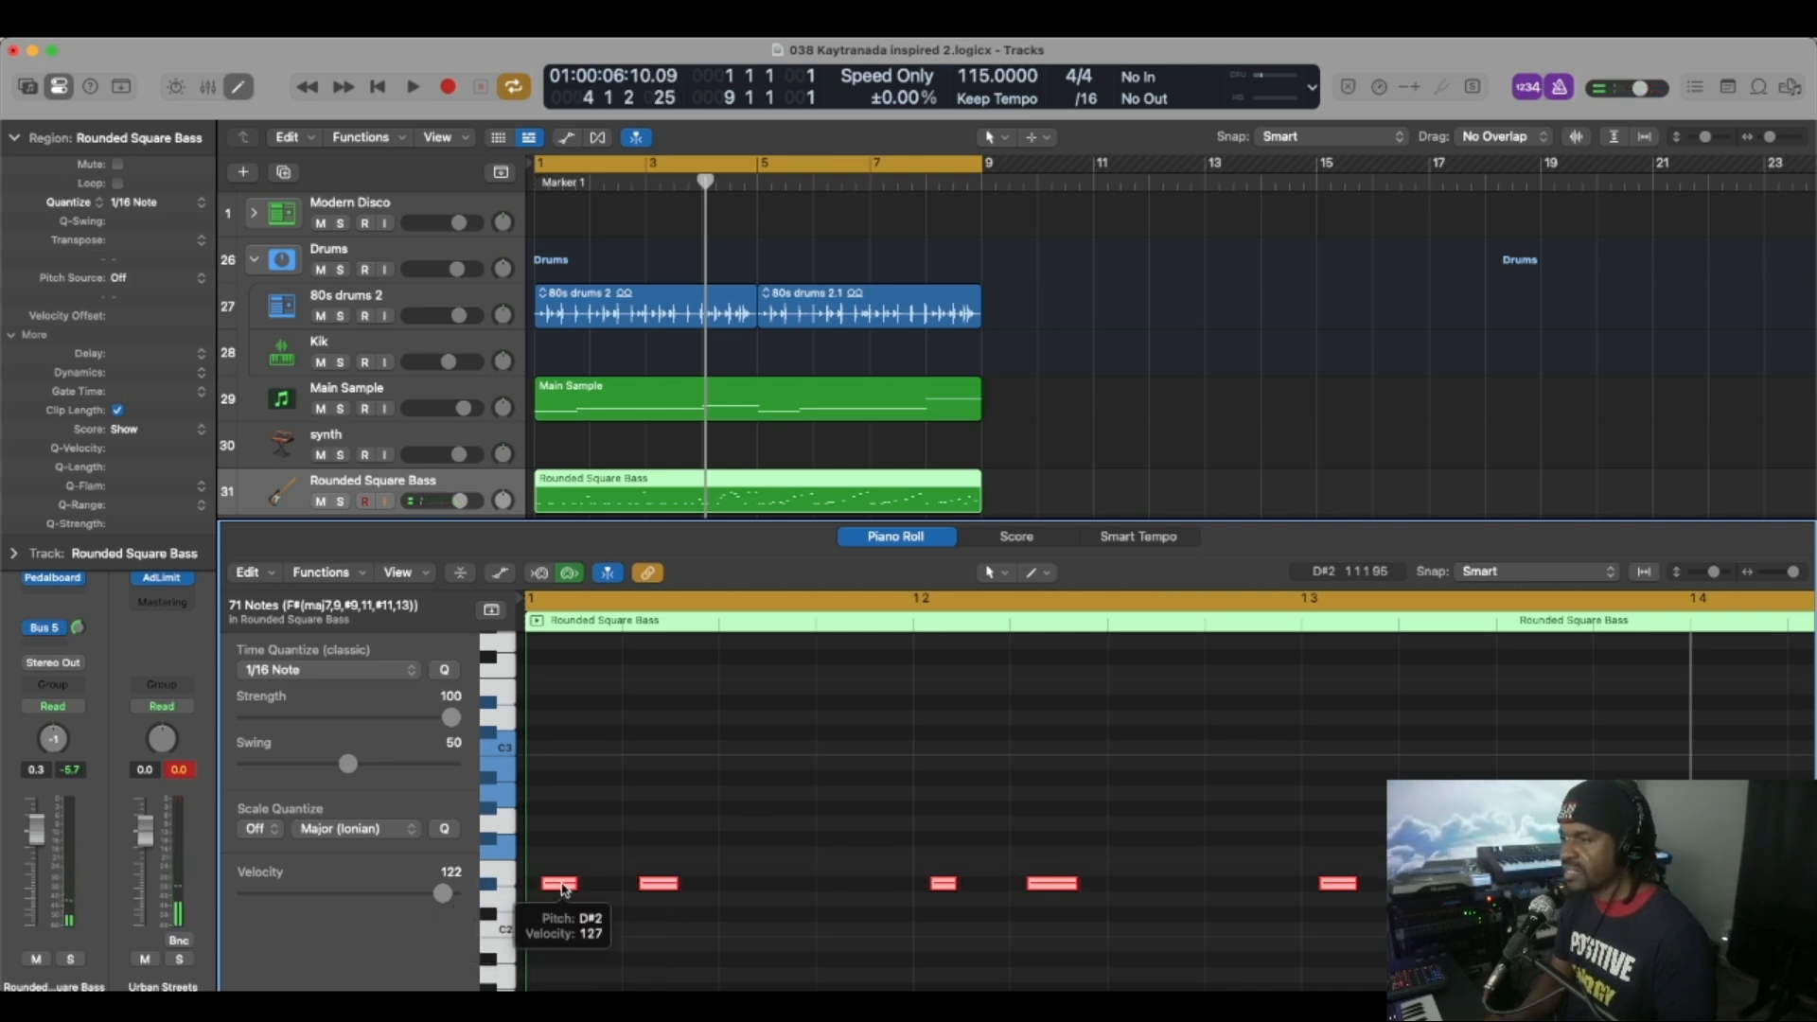
pyautogui.press('space')
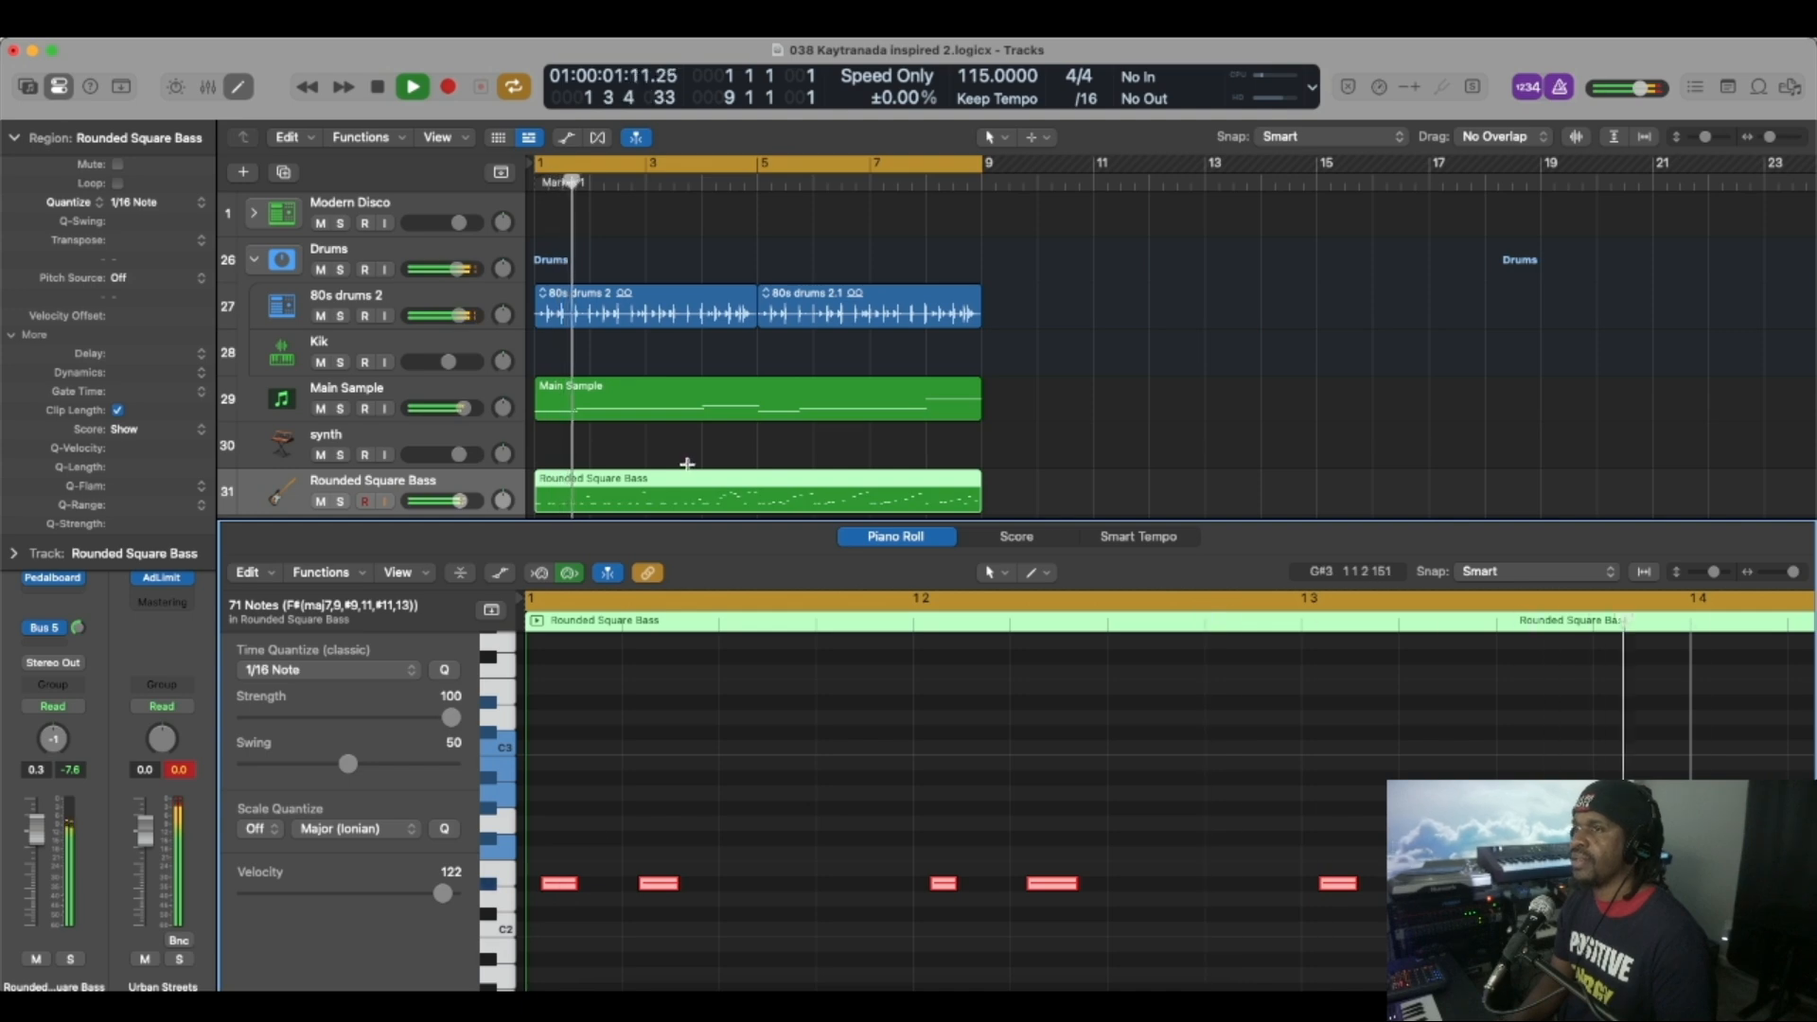
pyautogui.moveTo(681, 518); pyautogui.dragTo(620, 784)
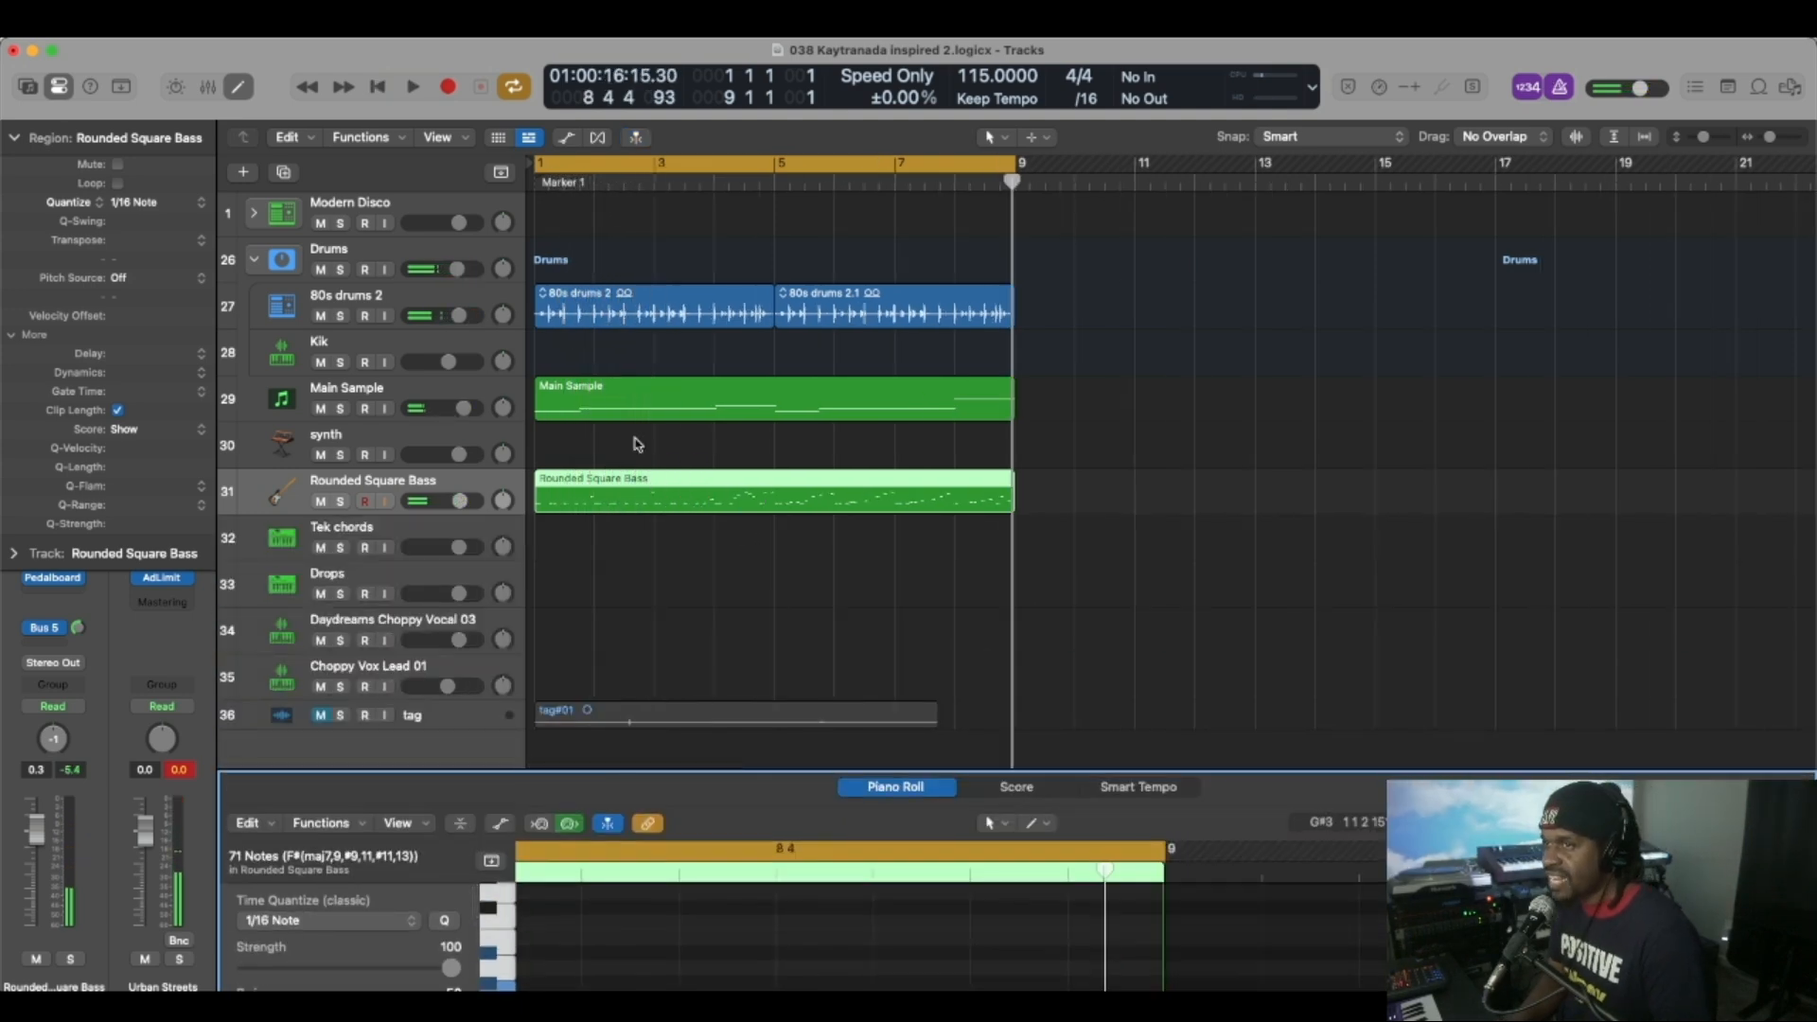
# Open Alchemy on the Tek chords track and try out the Deep Techno Chords 02 sound over the beat.
pyautogui.click(466, 437)
pyautogui.click(409, 530)
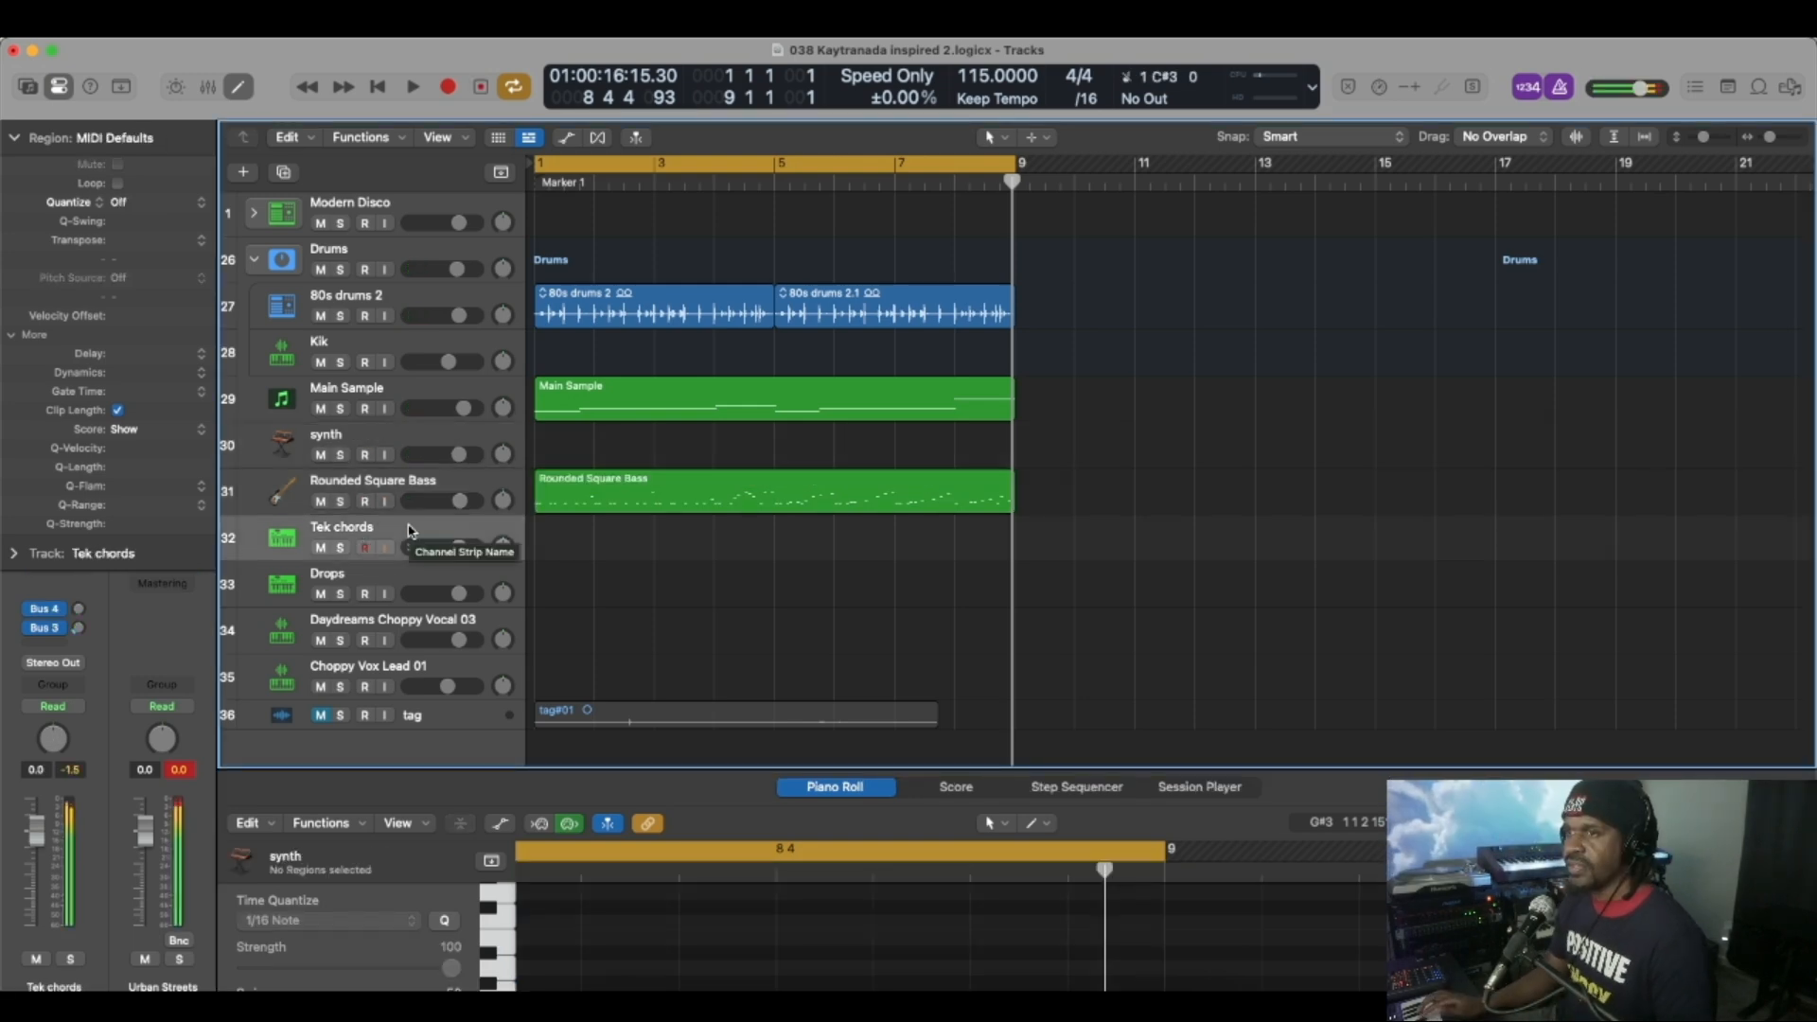
pyautogui.click(14, 138)
pyautogui.click(53, 486)
pyautogui.moveTo(637, 126); pyautogui.dragTo(519, 125)
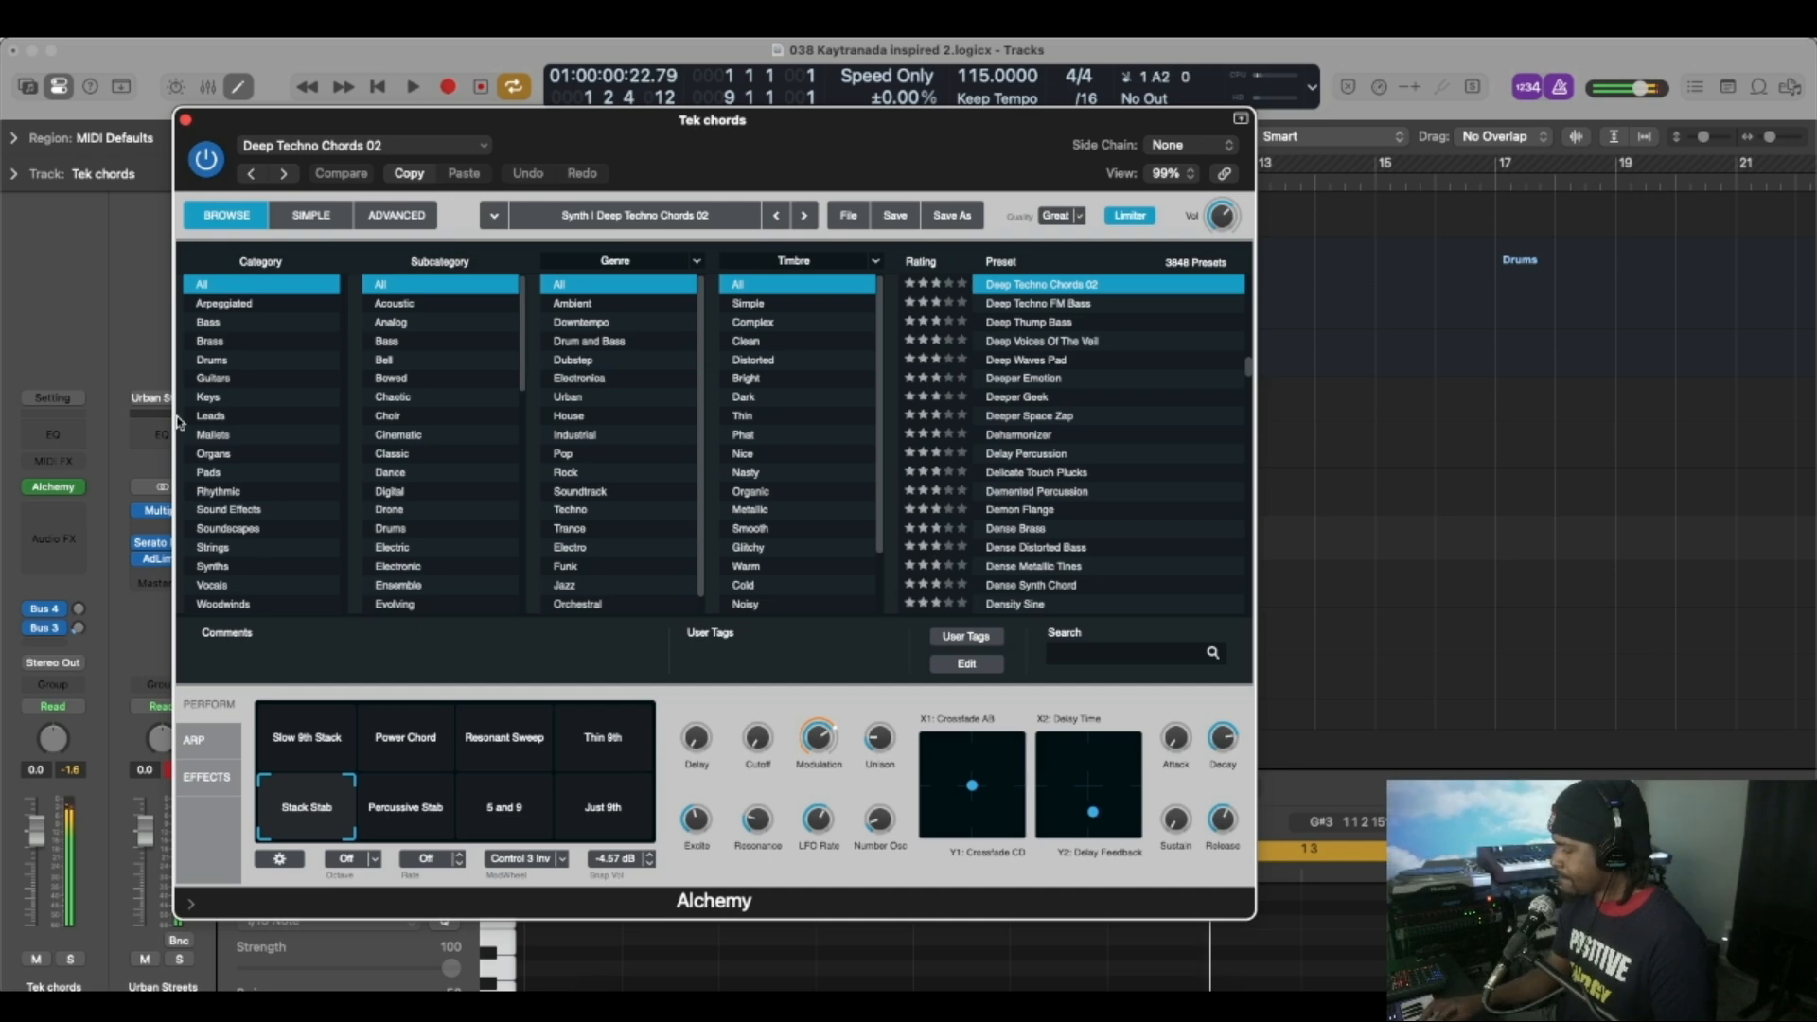
pyautogui.press('space')
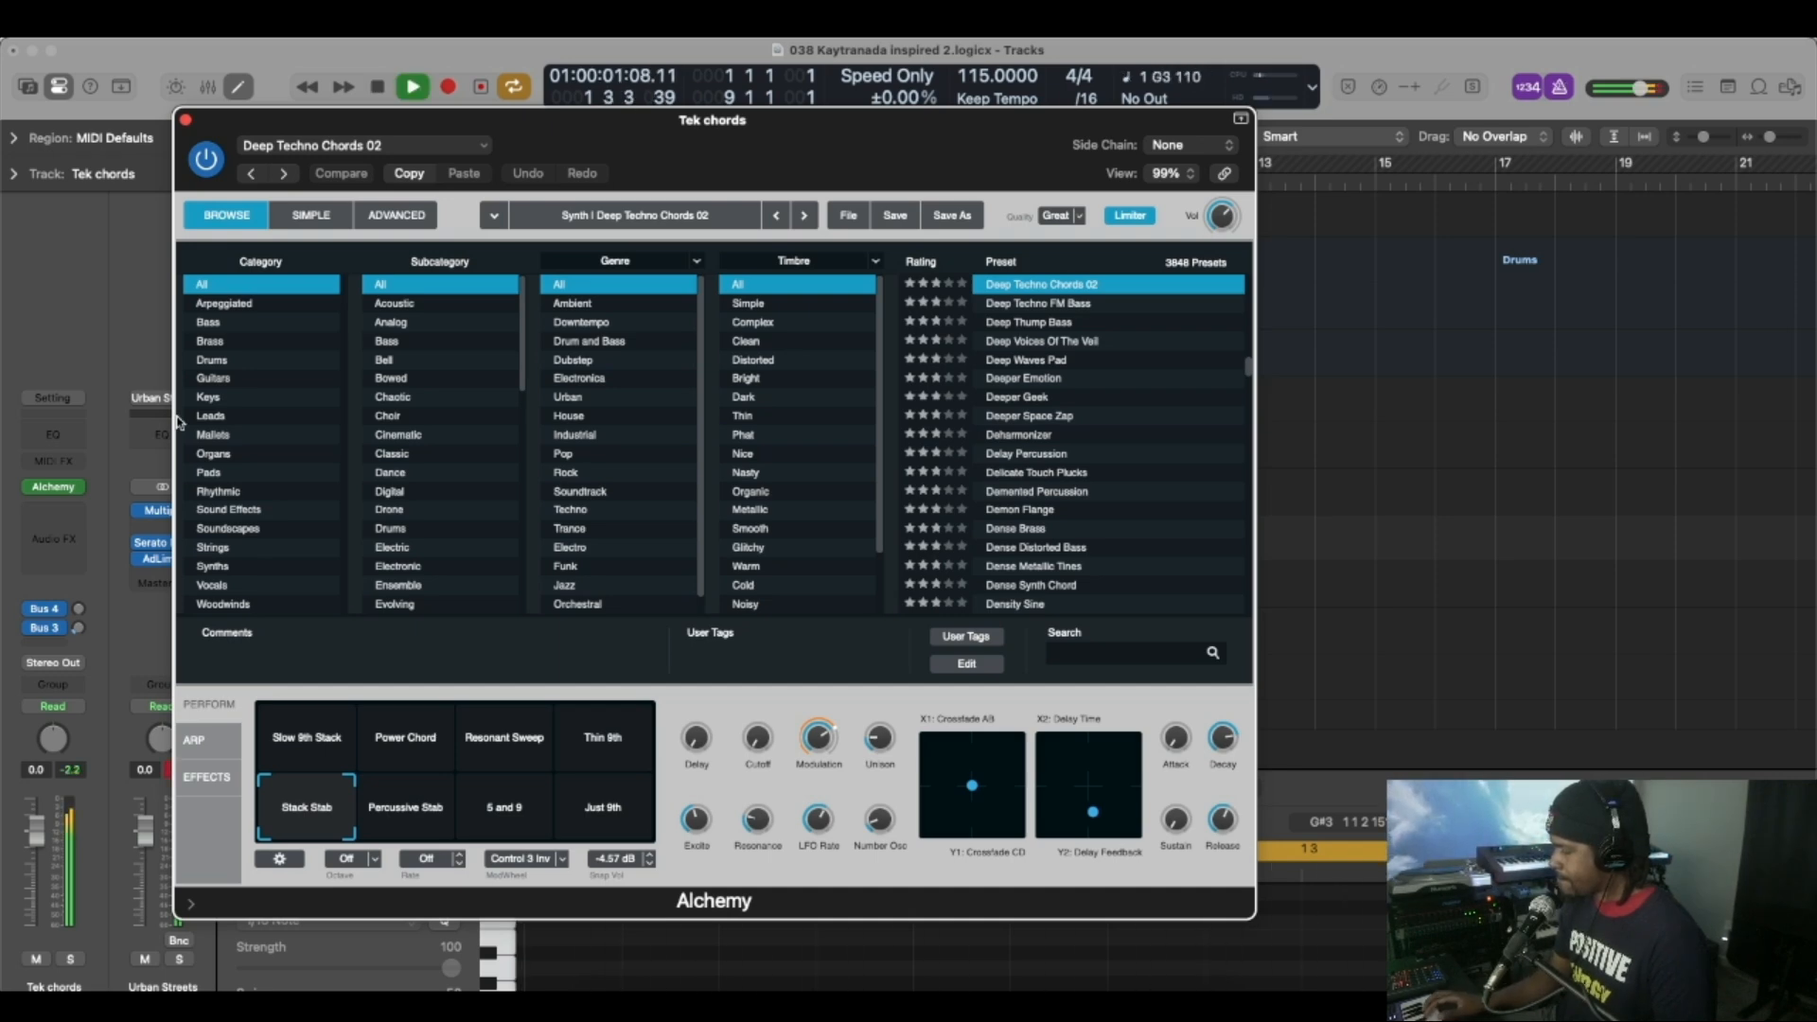
pyautogui.press('space')
pyautogui.press('space')
pyautogui.press('space')
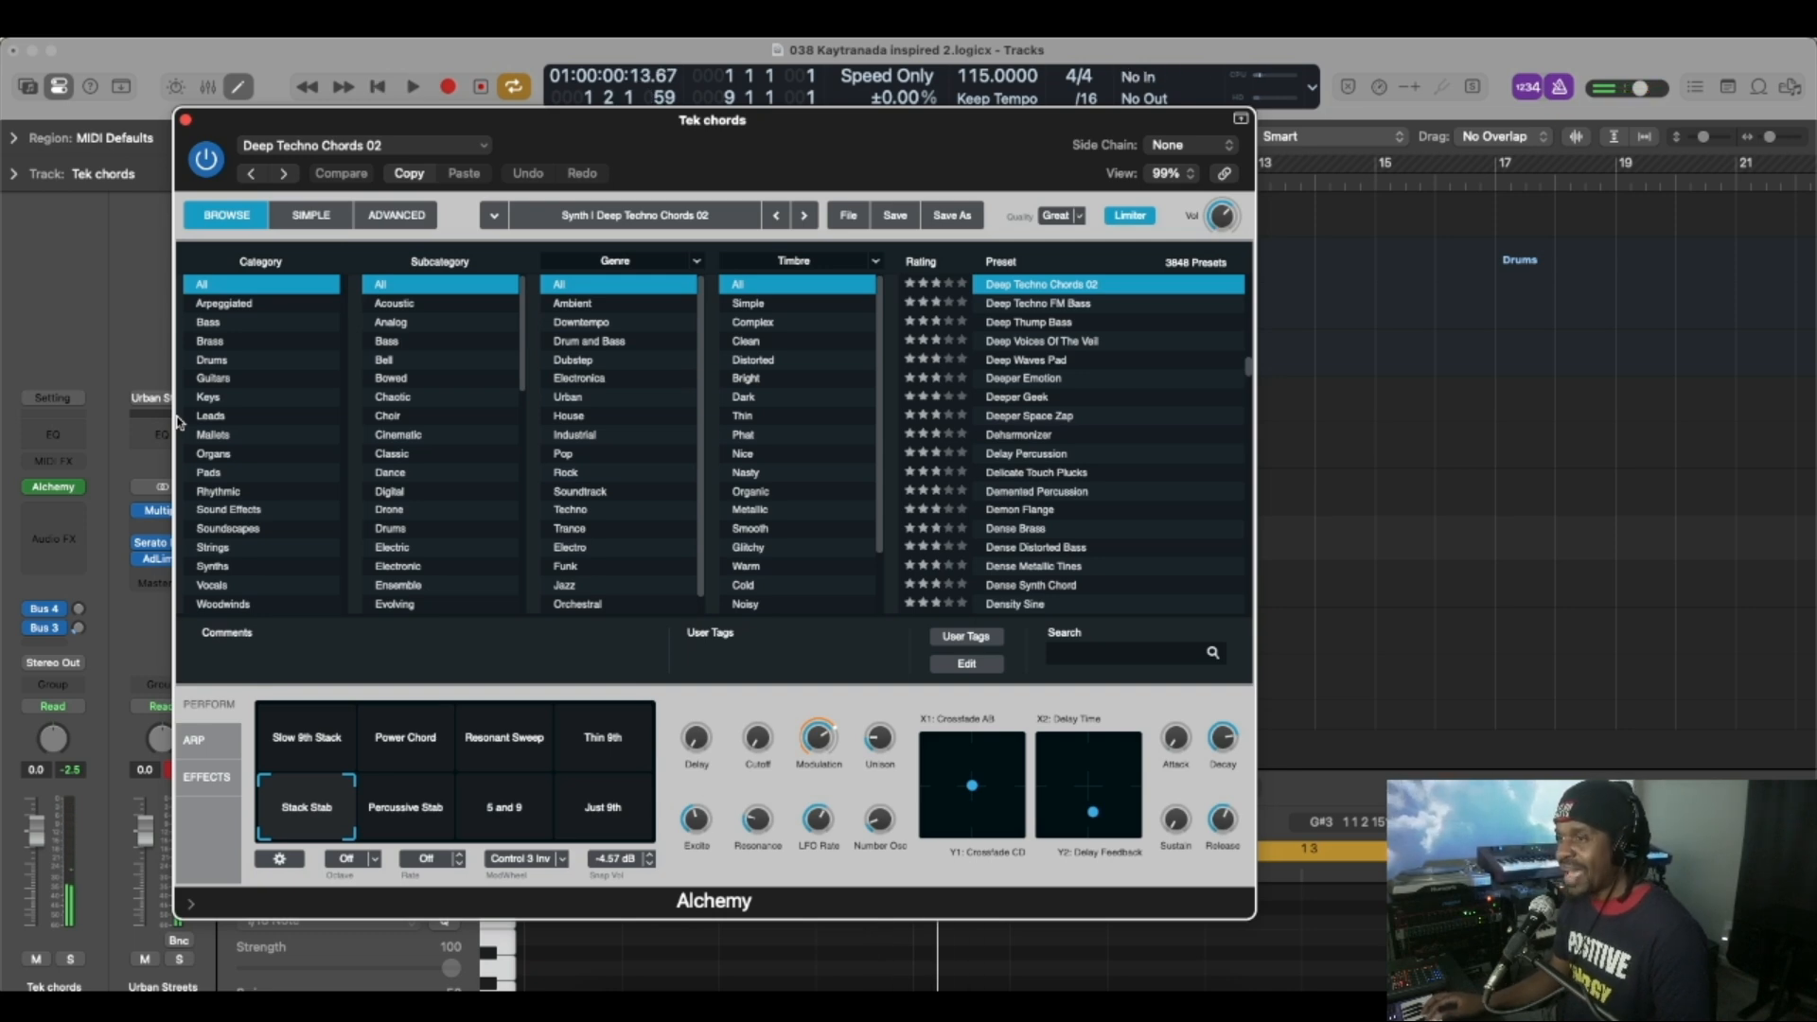
pyautogui.press('space')
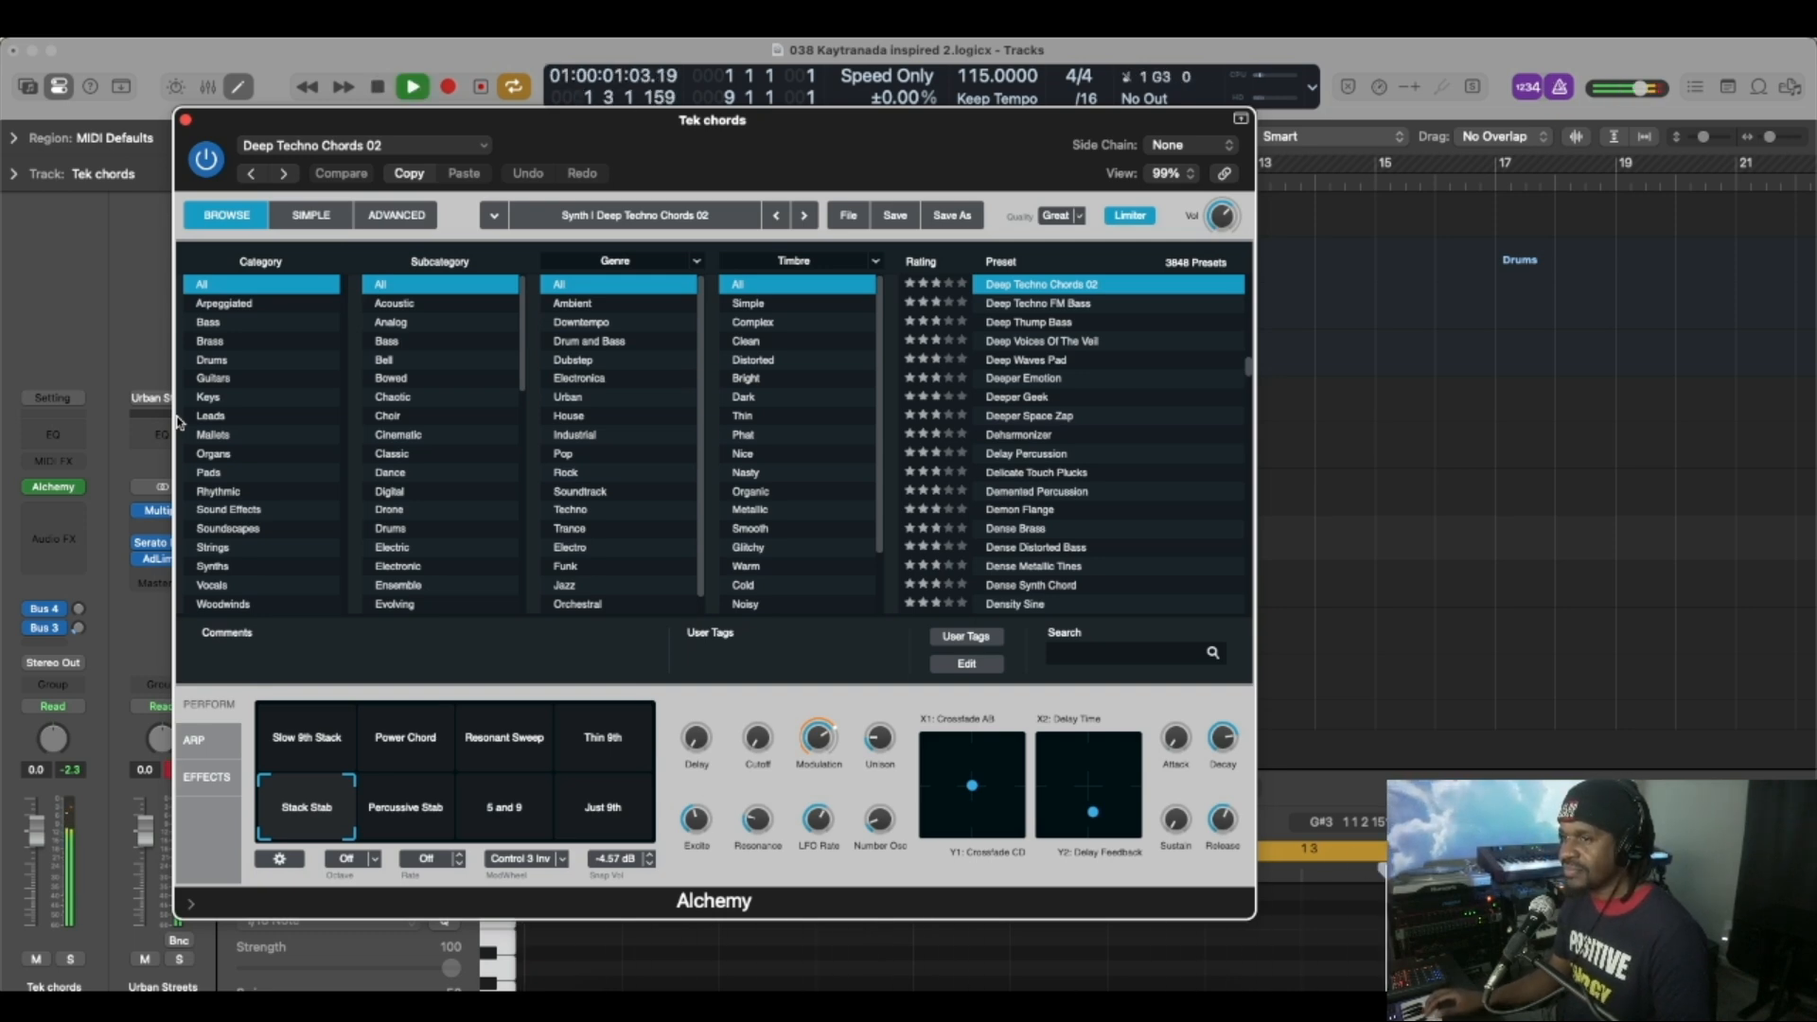
# Close the Alchemy window and record an eight-bar part on the Tek chords track, quantized to 1/16 Note.
pyautogui.click(186, 121)
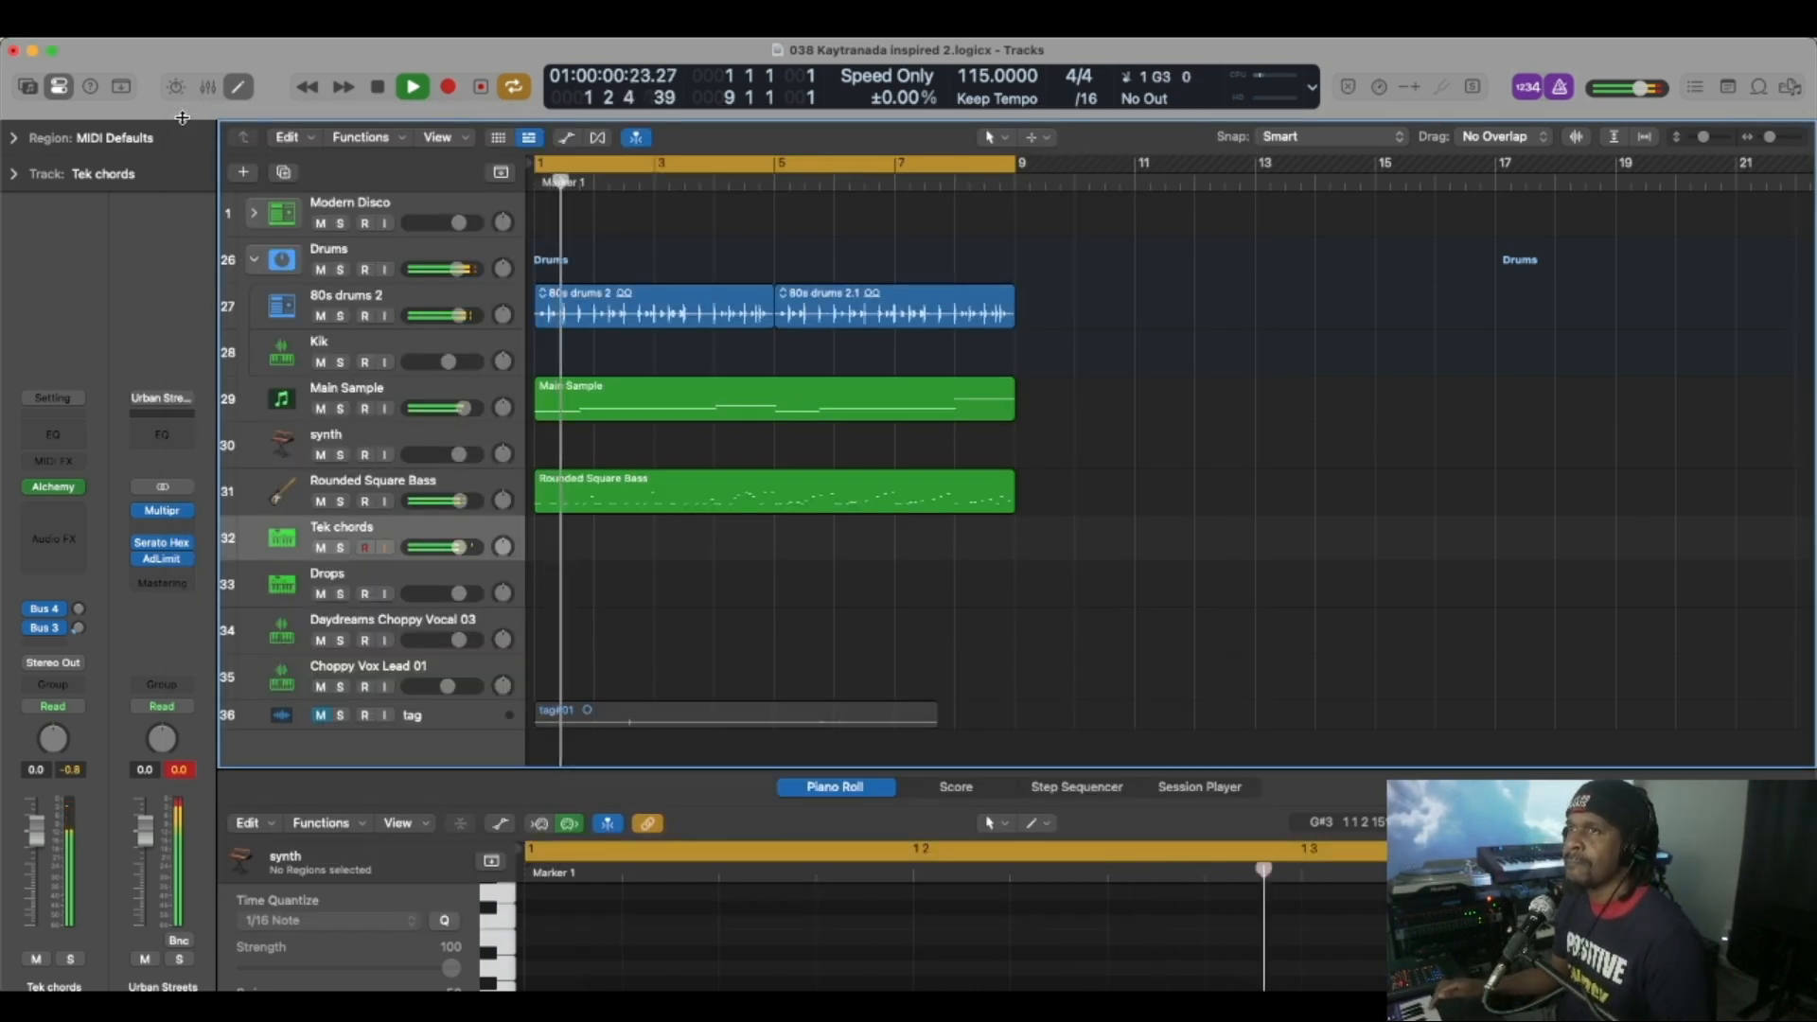
pyautogui.press('space')
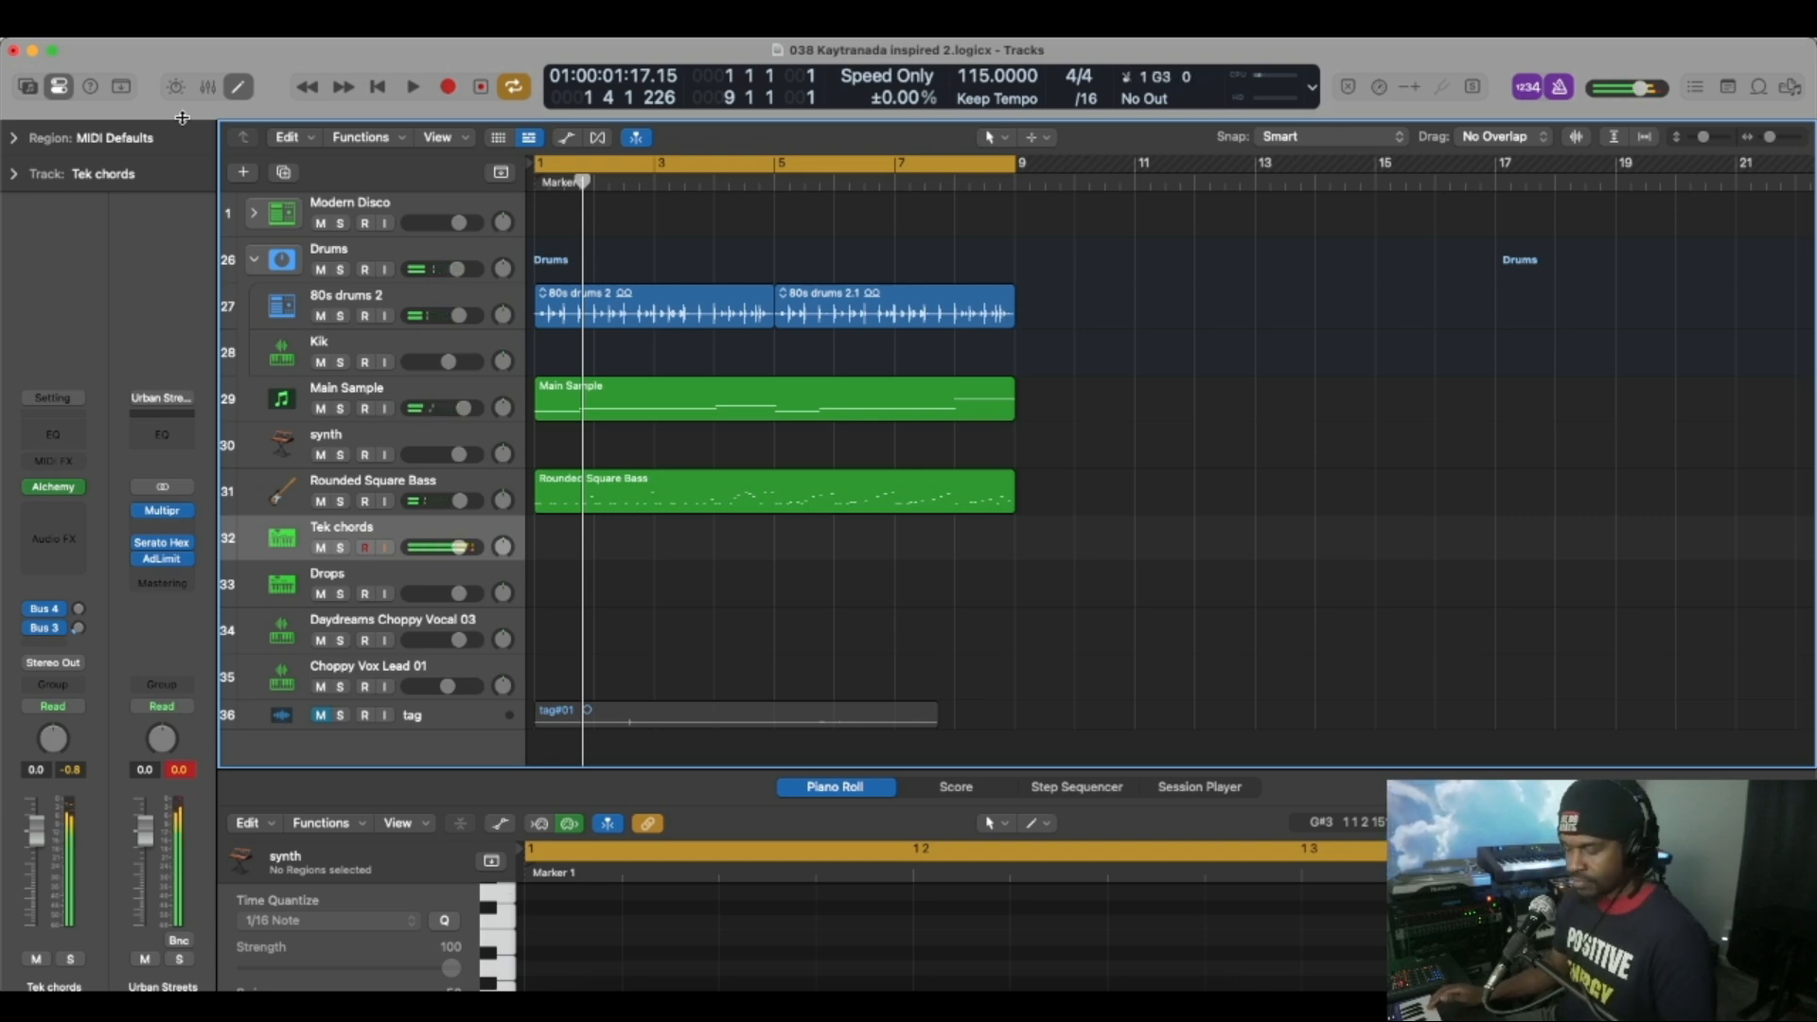
pyautogui.press('r')
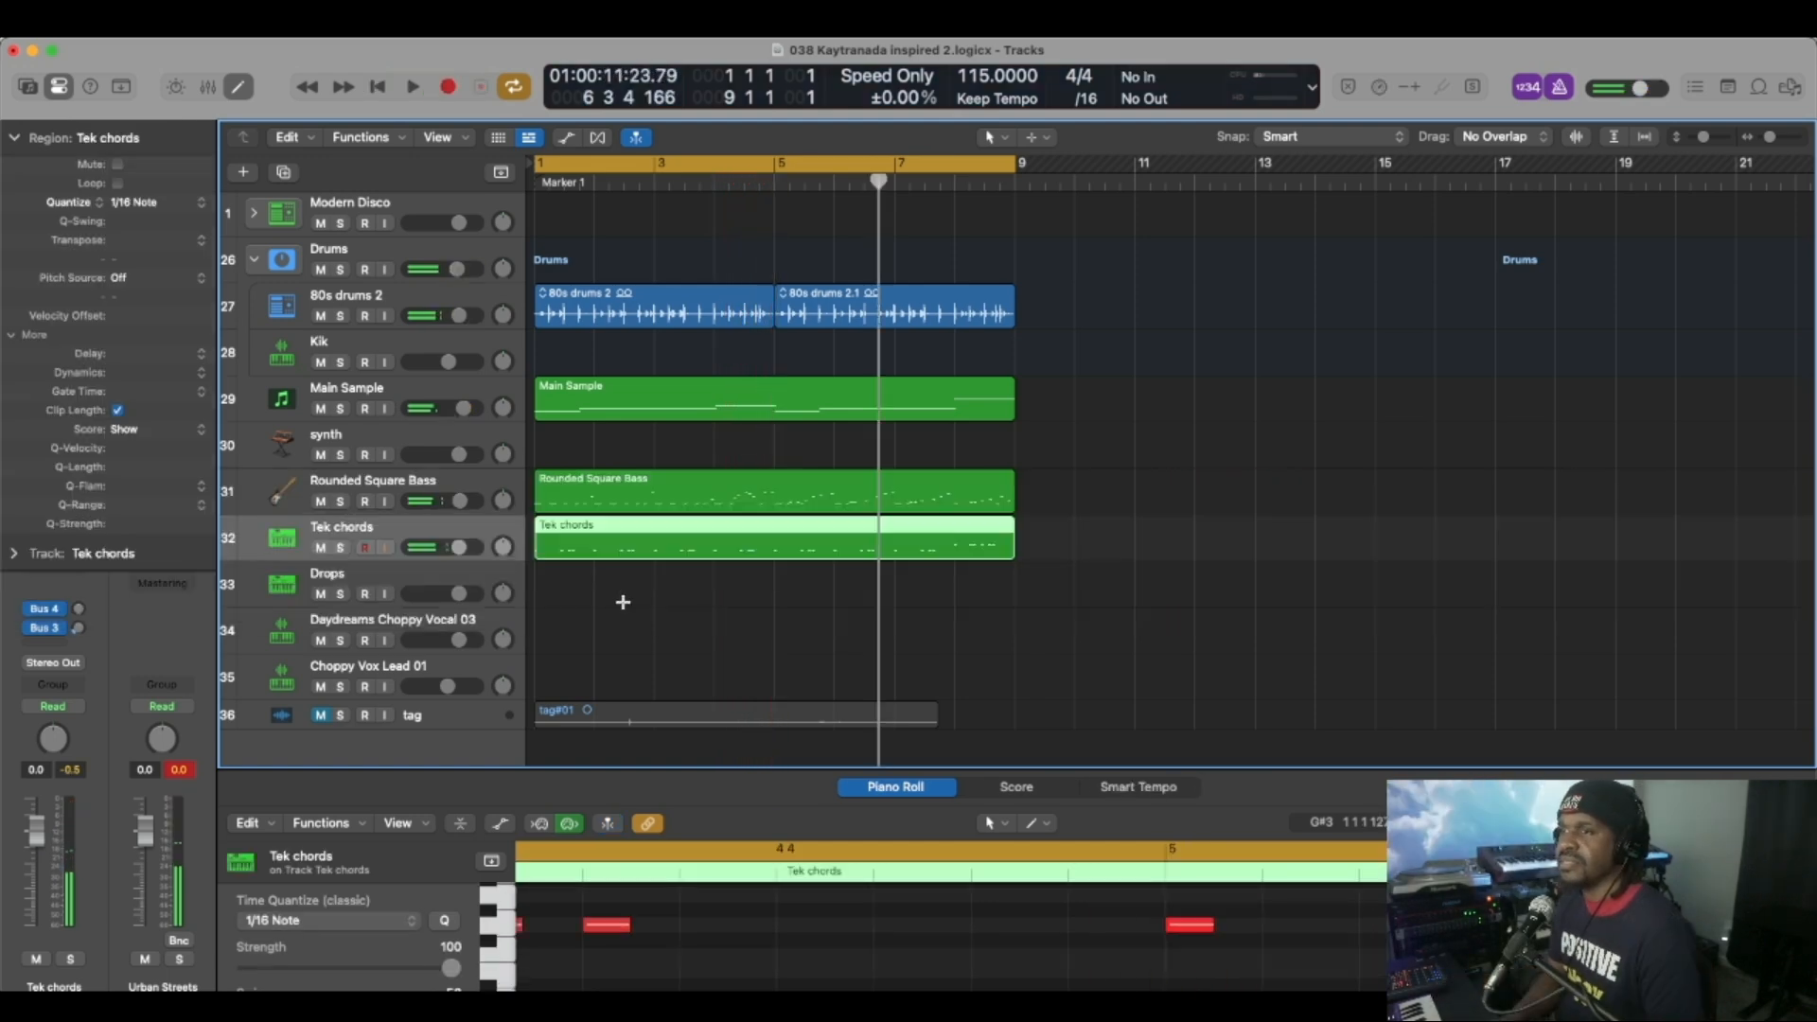
# Rehearse the Retro Strings sound of the synth track's Retro Synth over the beat and record a part through bar 8.
pyautogui.click(452, 436)
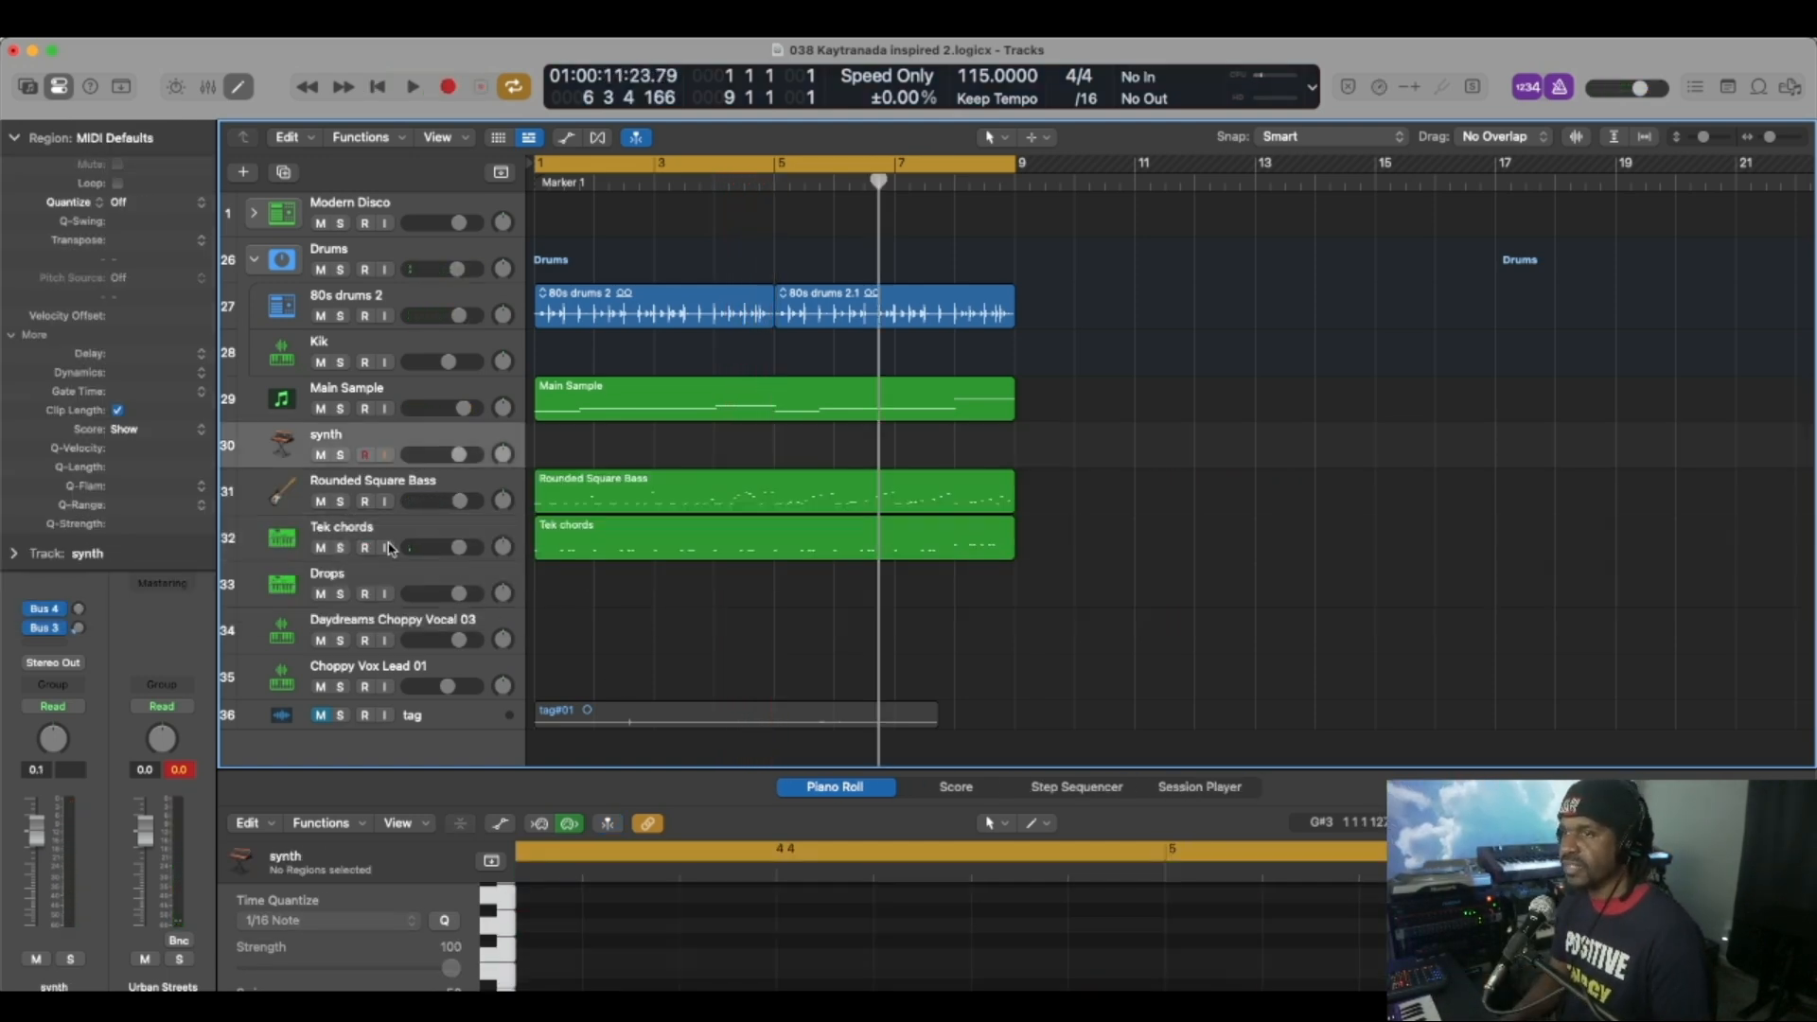
pyautogui.press('Return')
pyautogui.press('space')
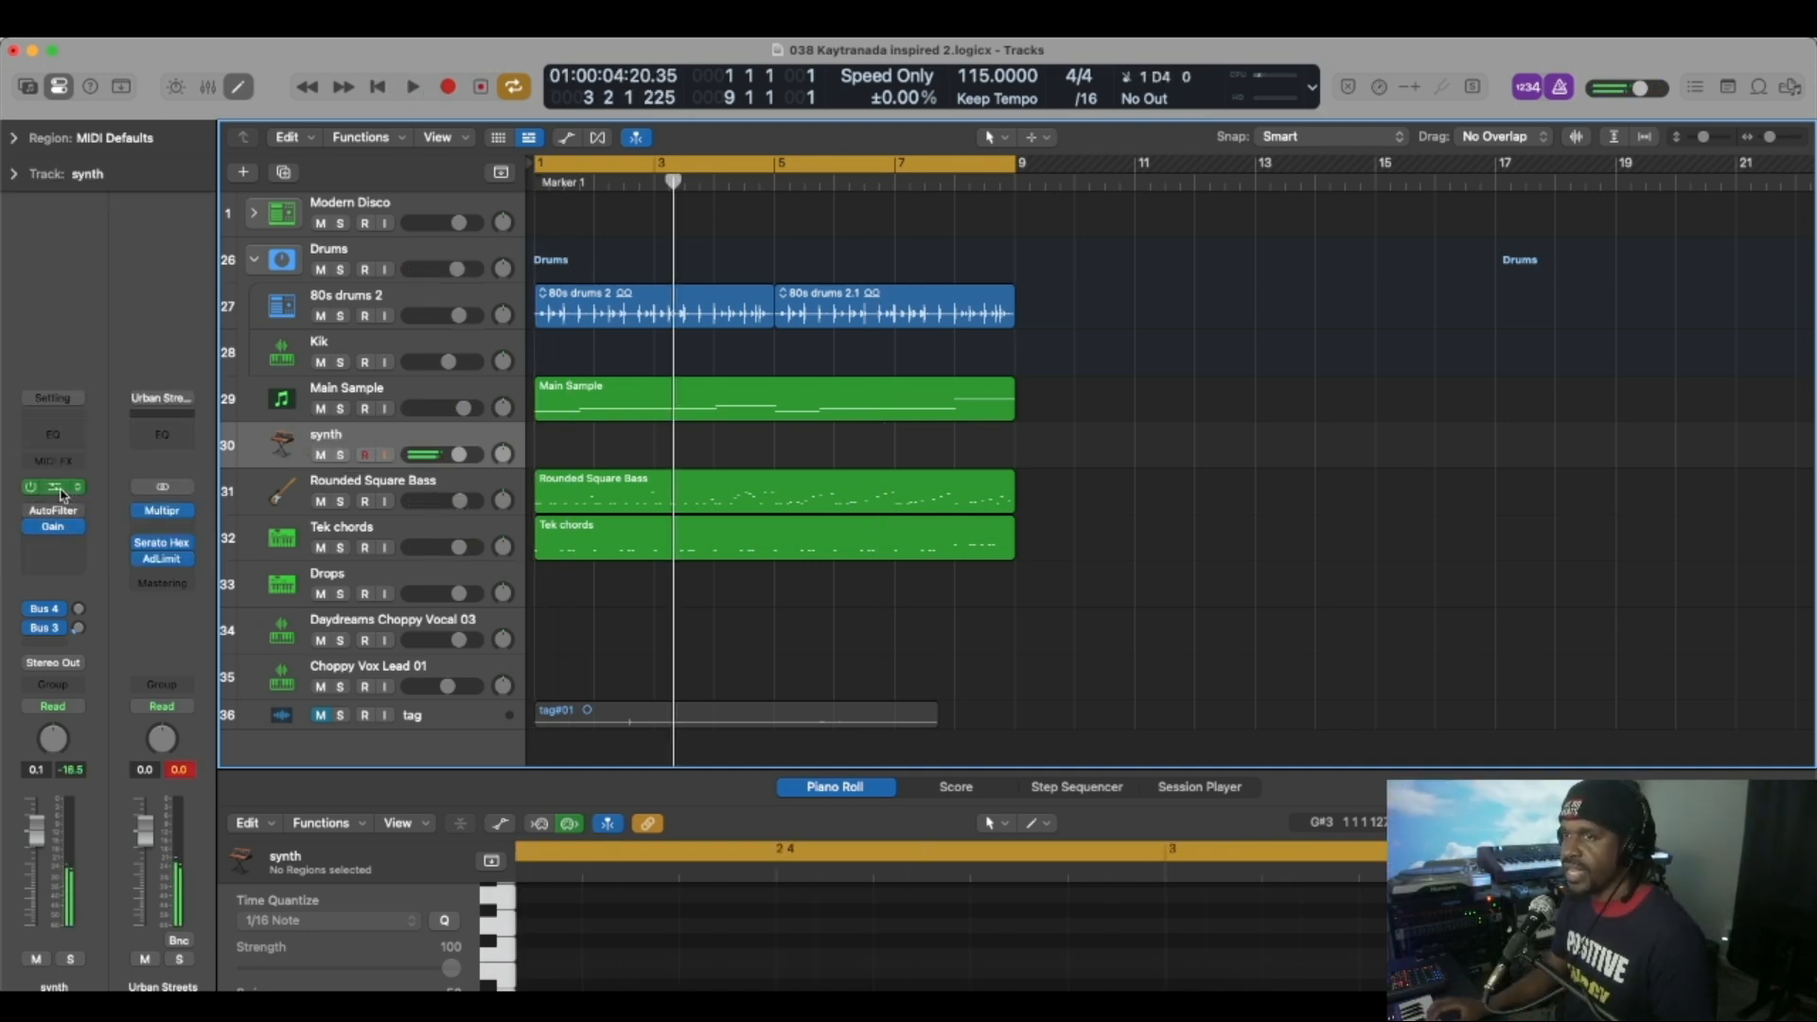
pyautogui.click(57, 488)
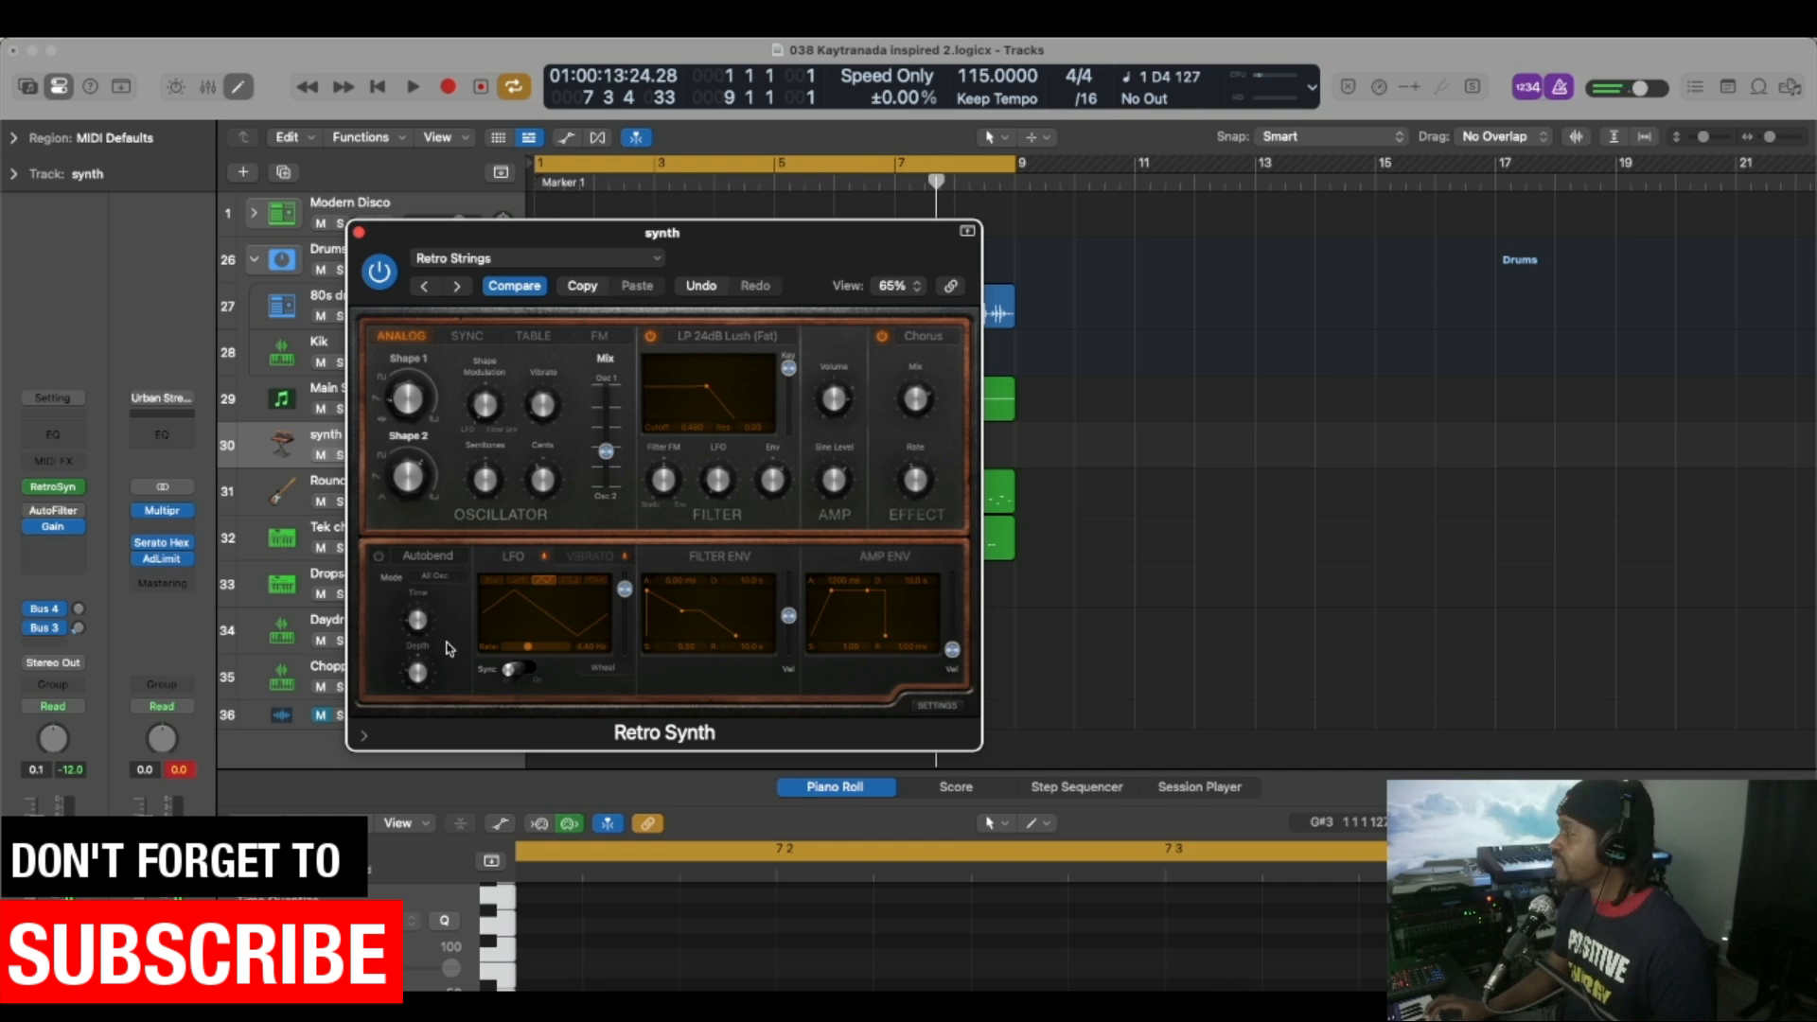
pyautogui.press('r')
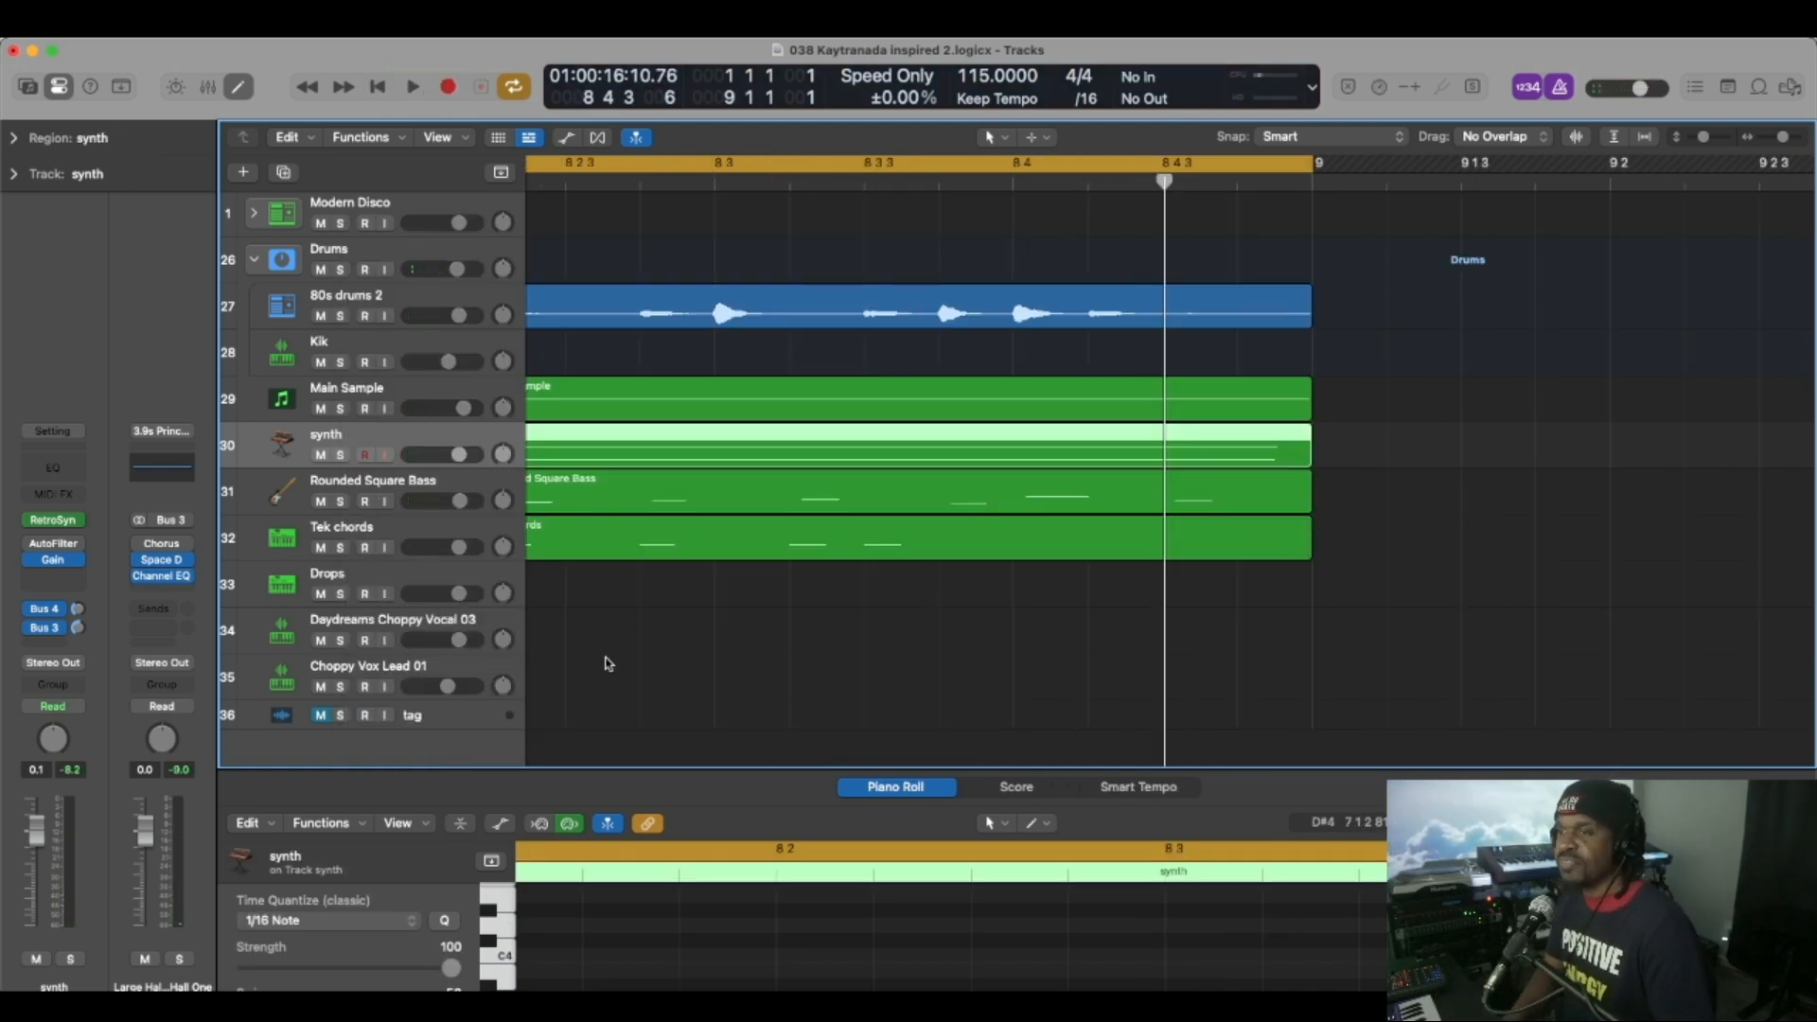
# Open Quick Sampler on the Daydreams Choppy Vocal 03 track, try out its vocal slices, and close the plug-in window.
pyautogui.click(435, 622)
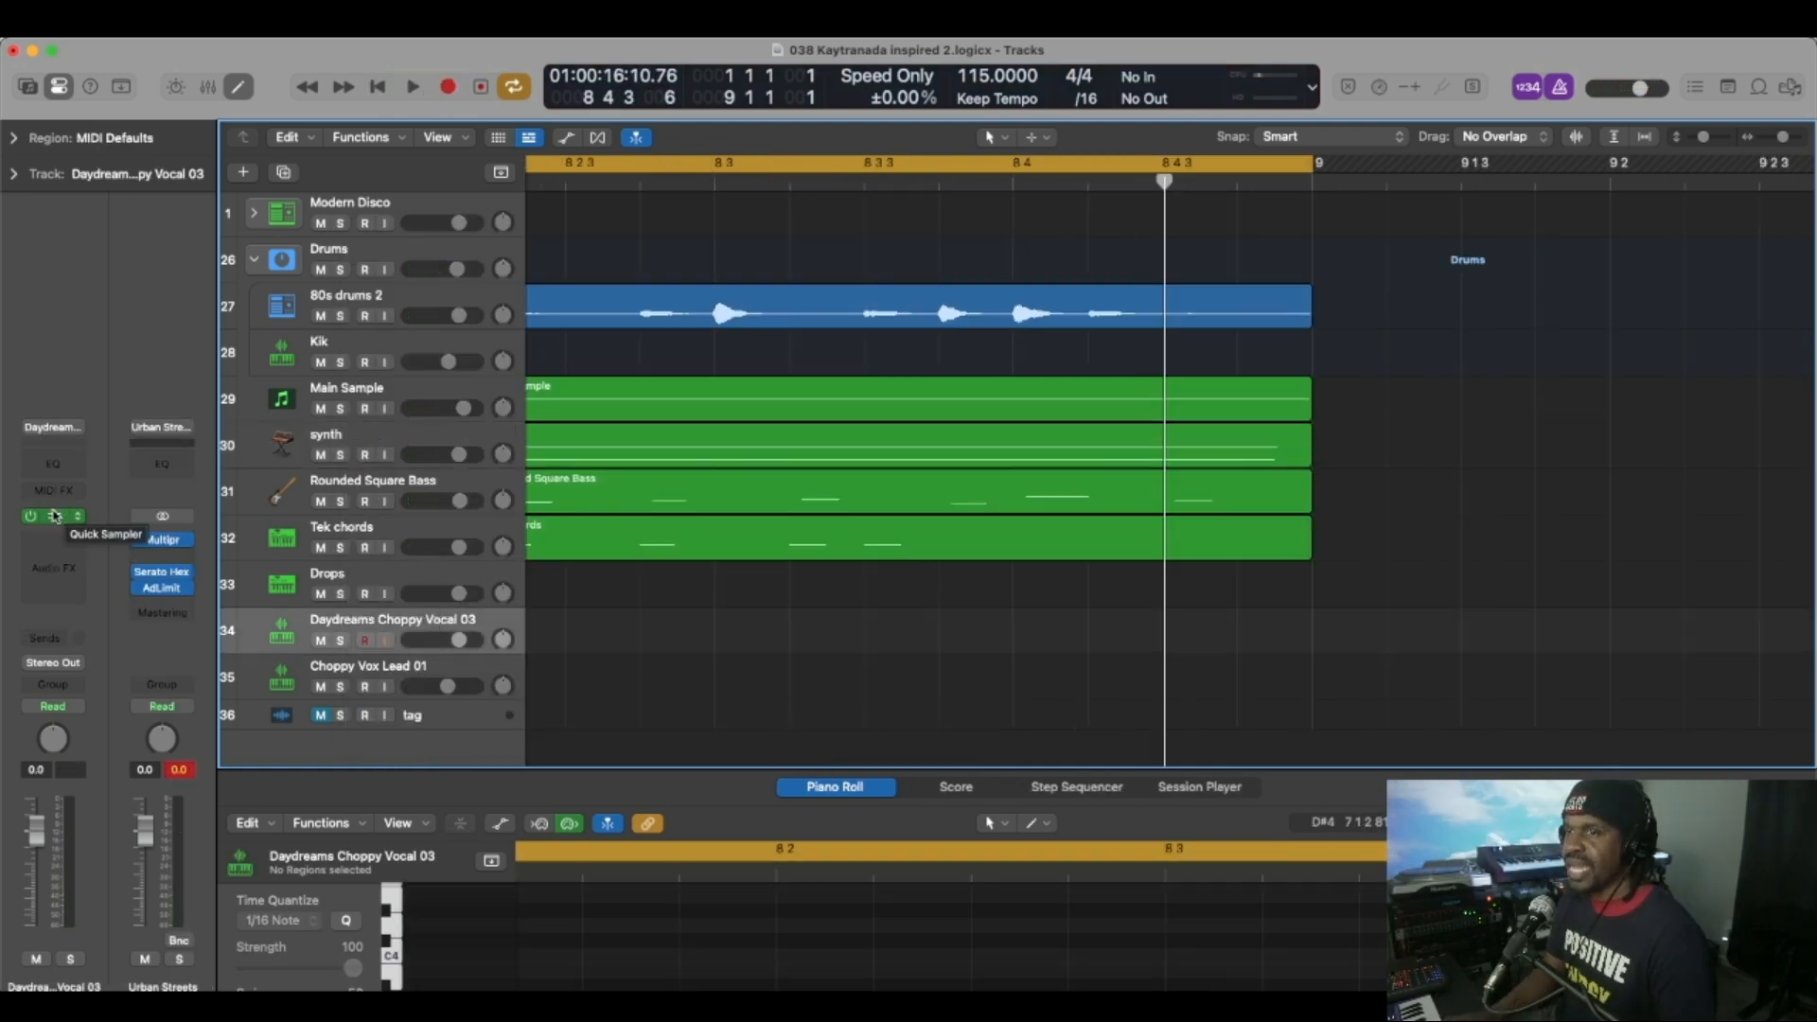
pyautogui.click(54, 516)
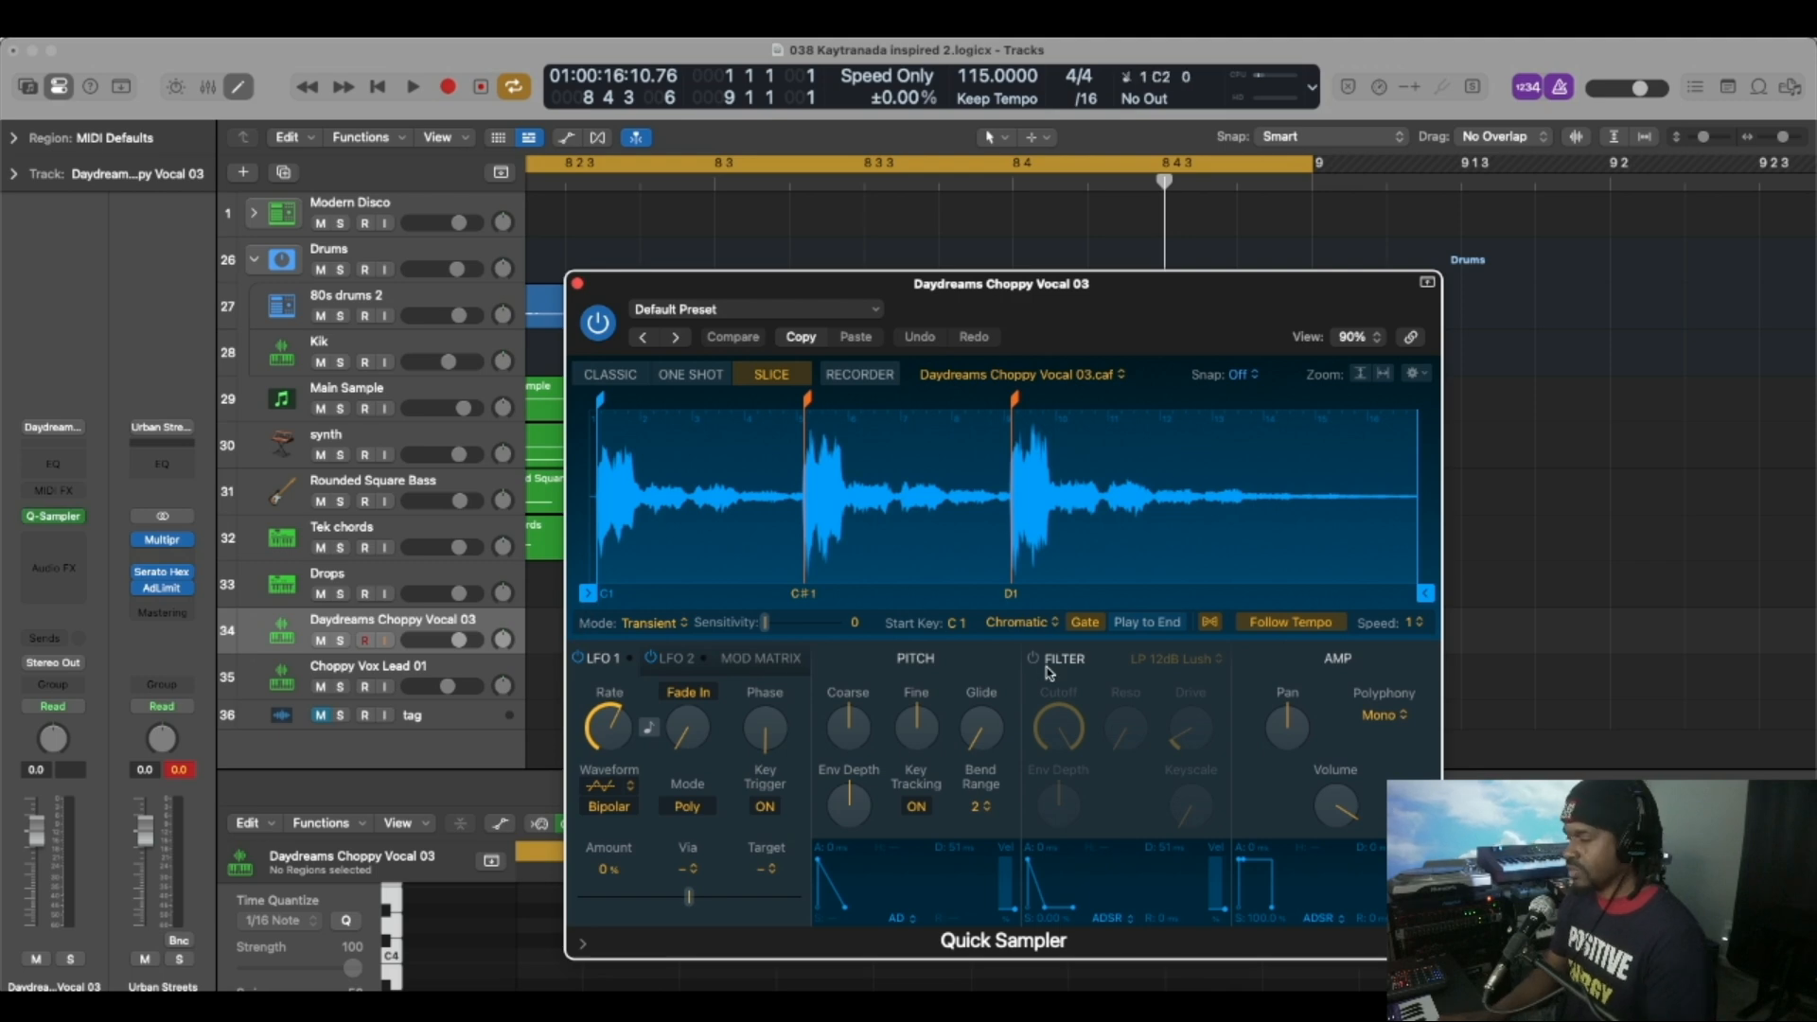
pyautogui.moveTo(1133, 284); pyautogui.dragTo(904, 196)
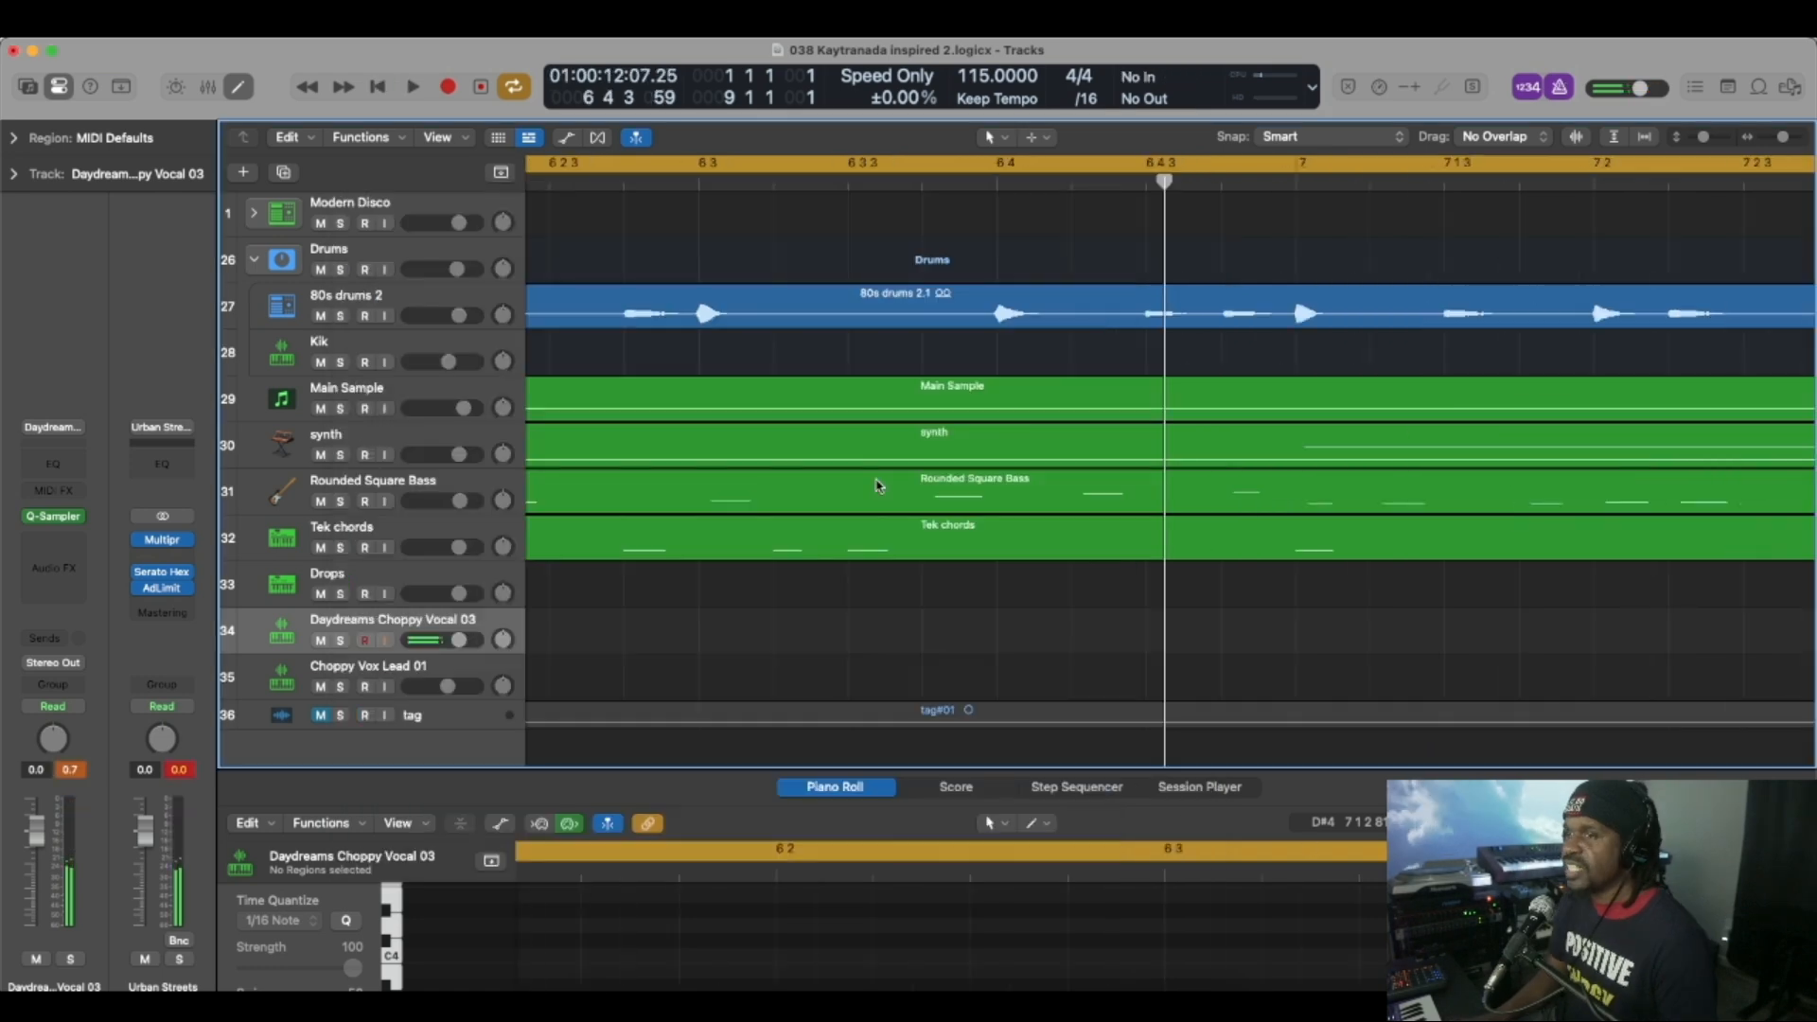
pyautogui.click(55, 517)
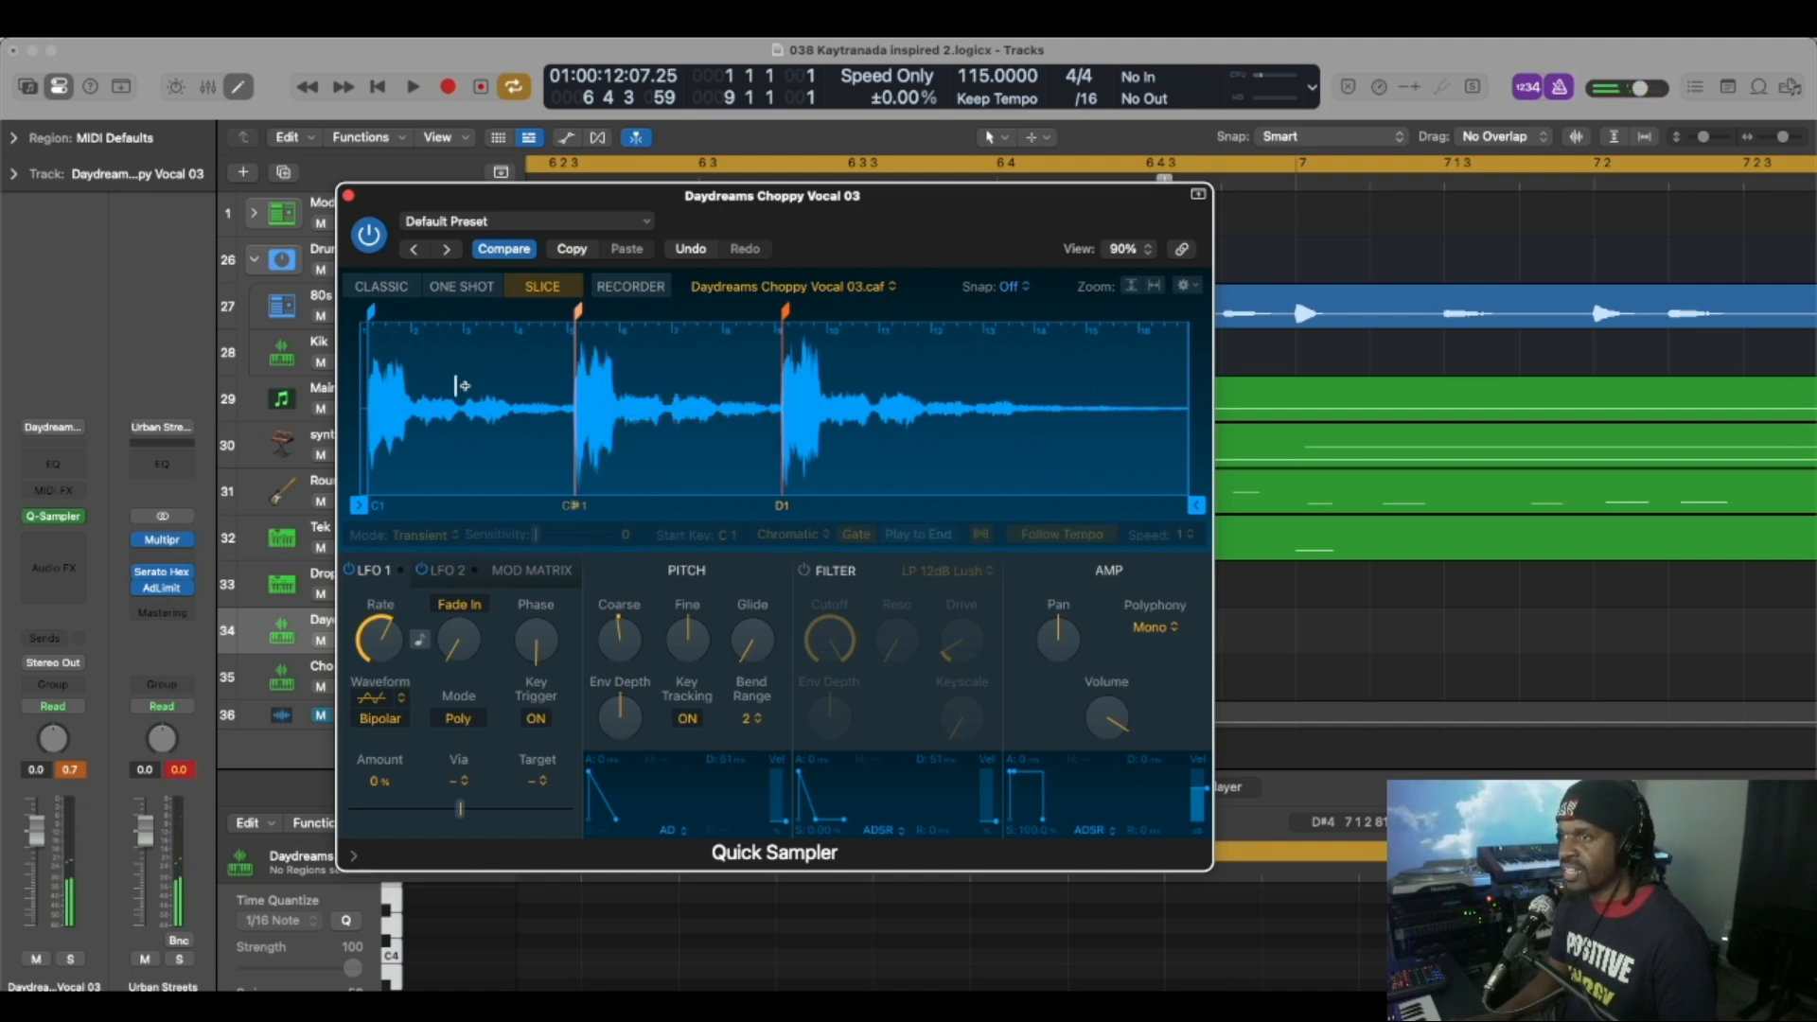
pyautogui.click(349, 197)
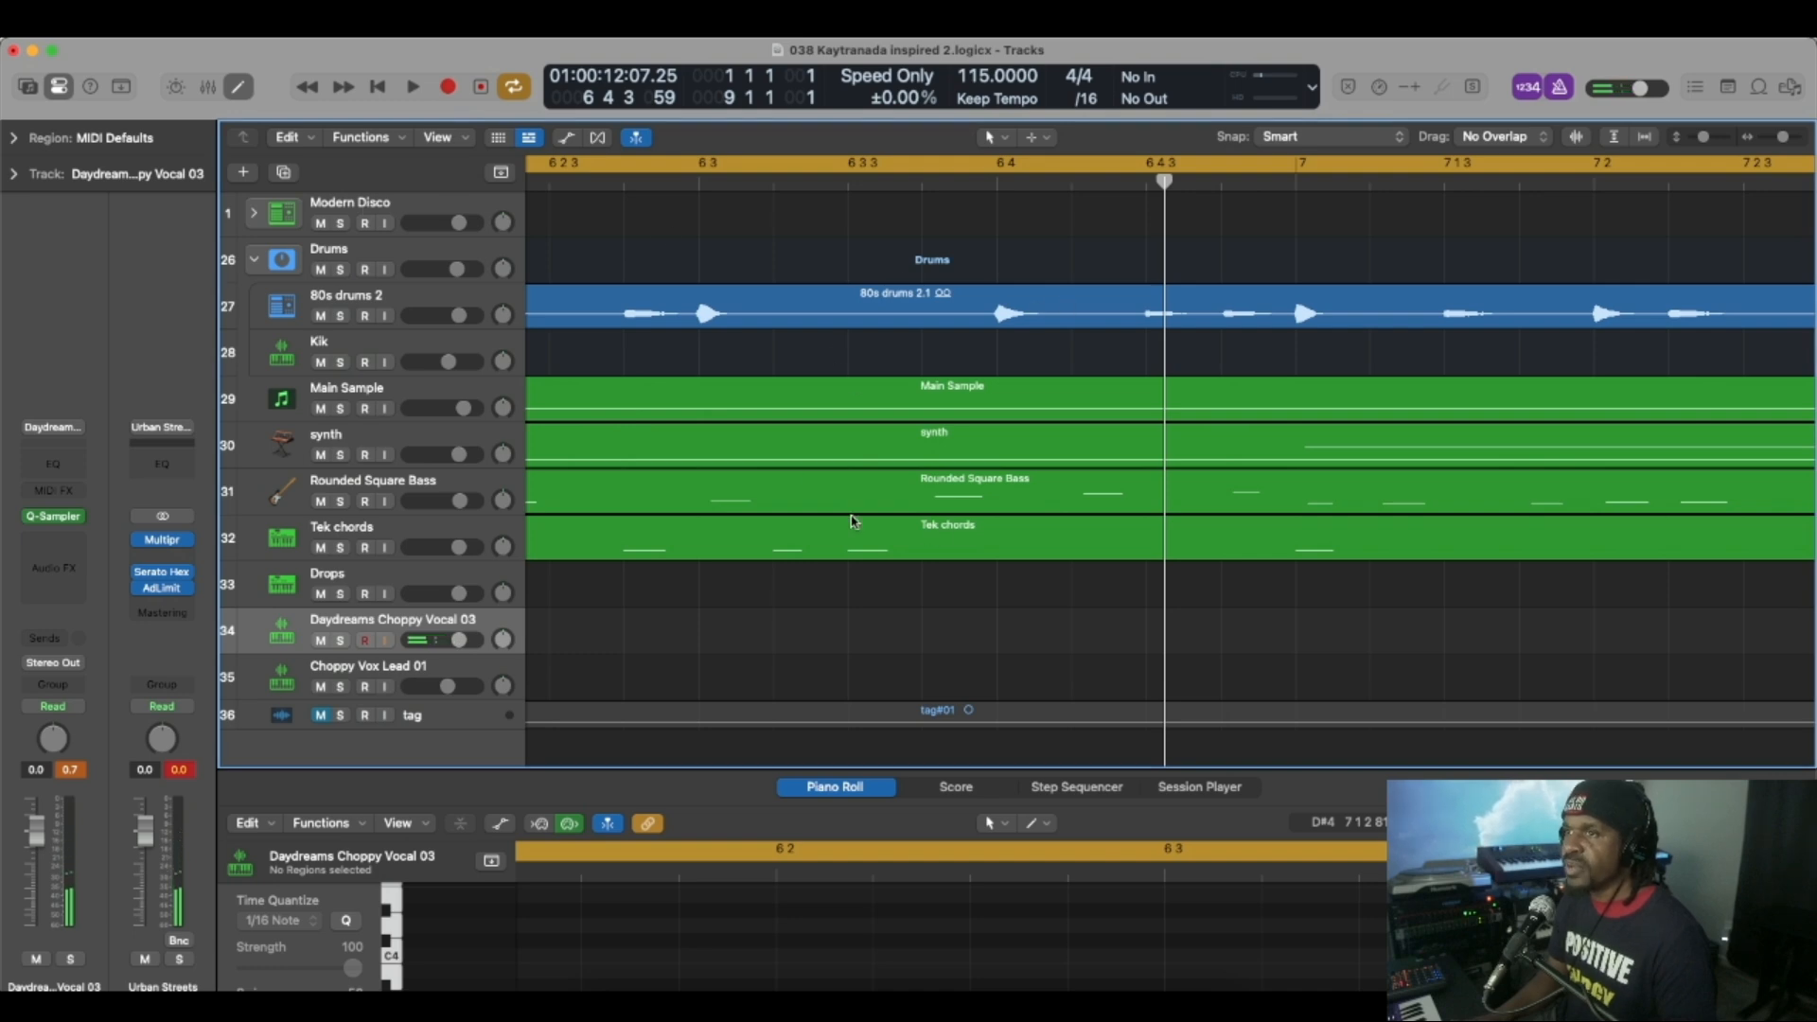
# Try out the Daydreams Choppy Vocal 03 chops in Serato Sample and move its window up.
pyautogui.scroll(-2, 854, 521)
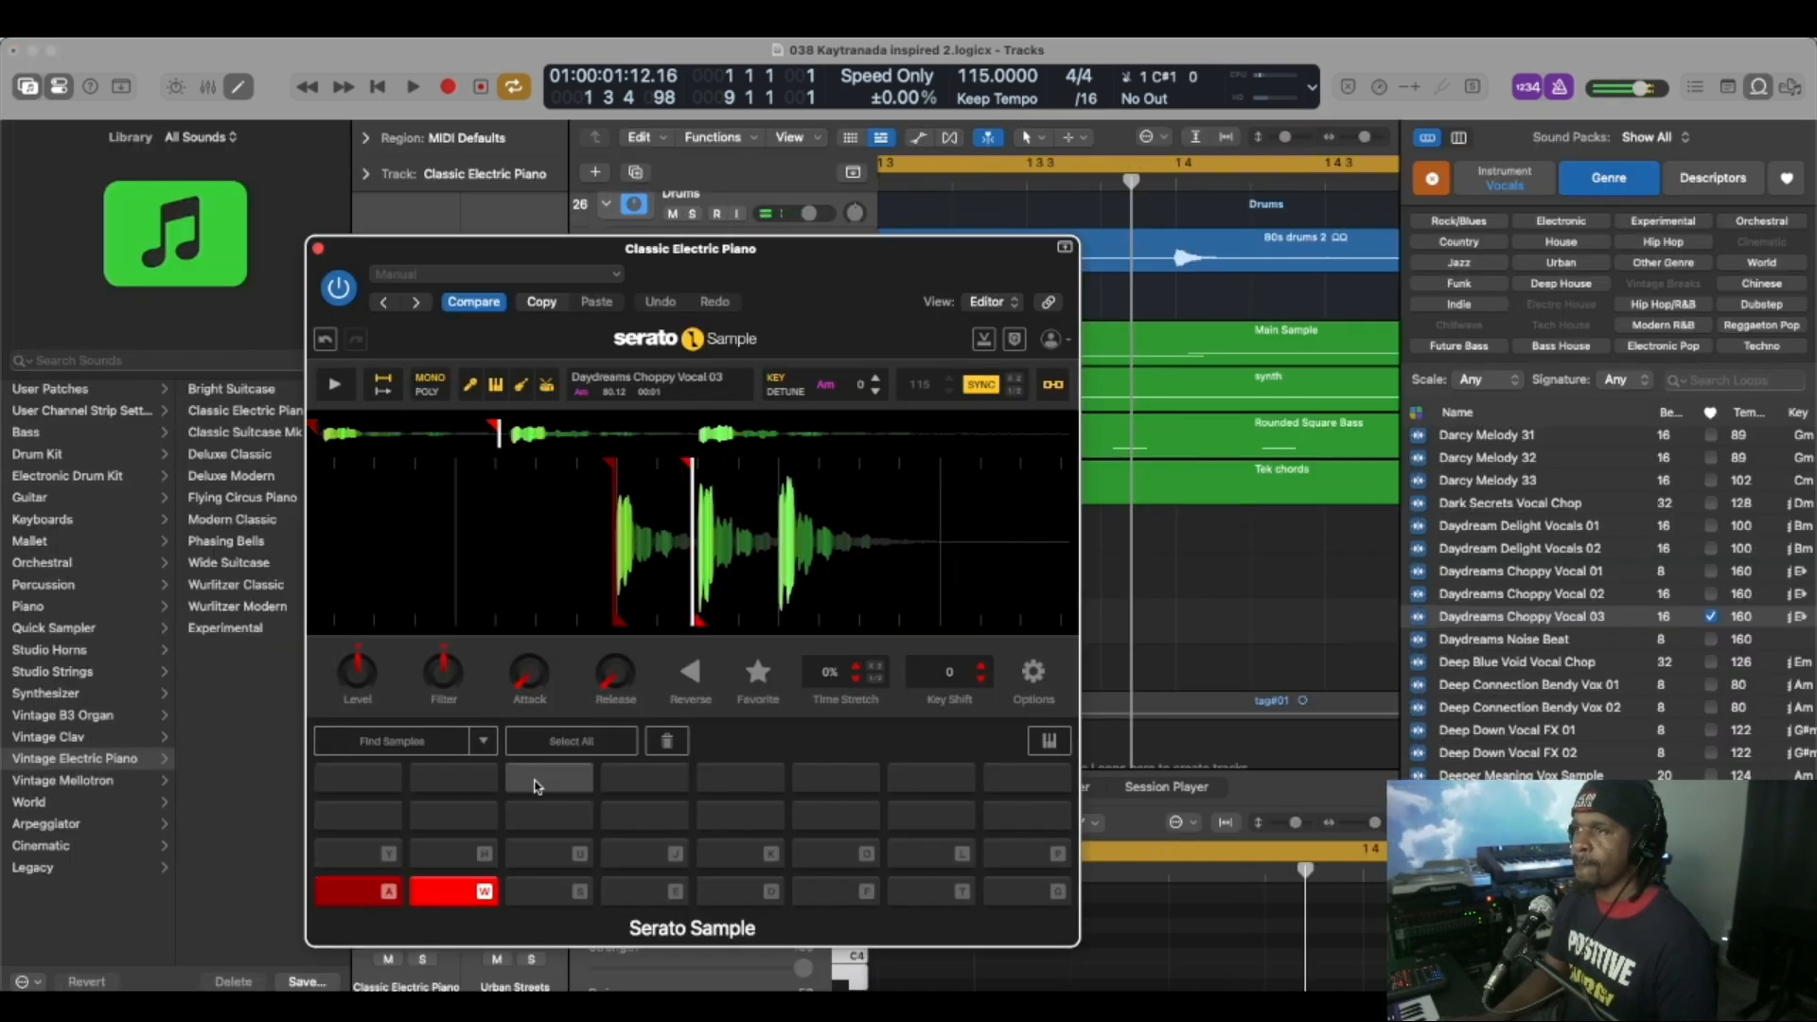
pyautogui.press('a')
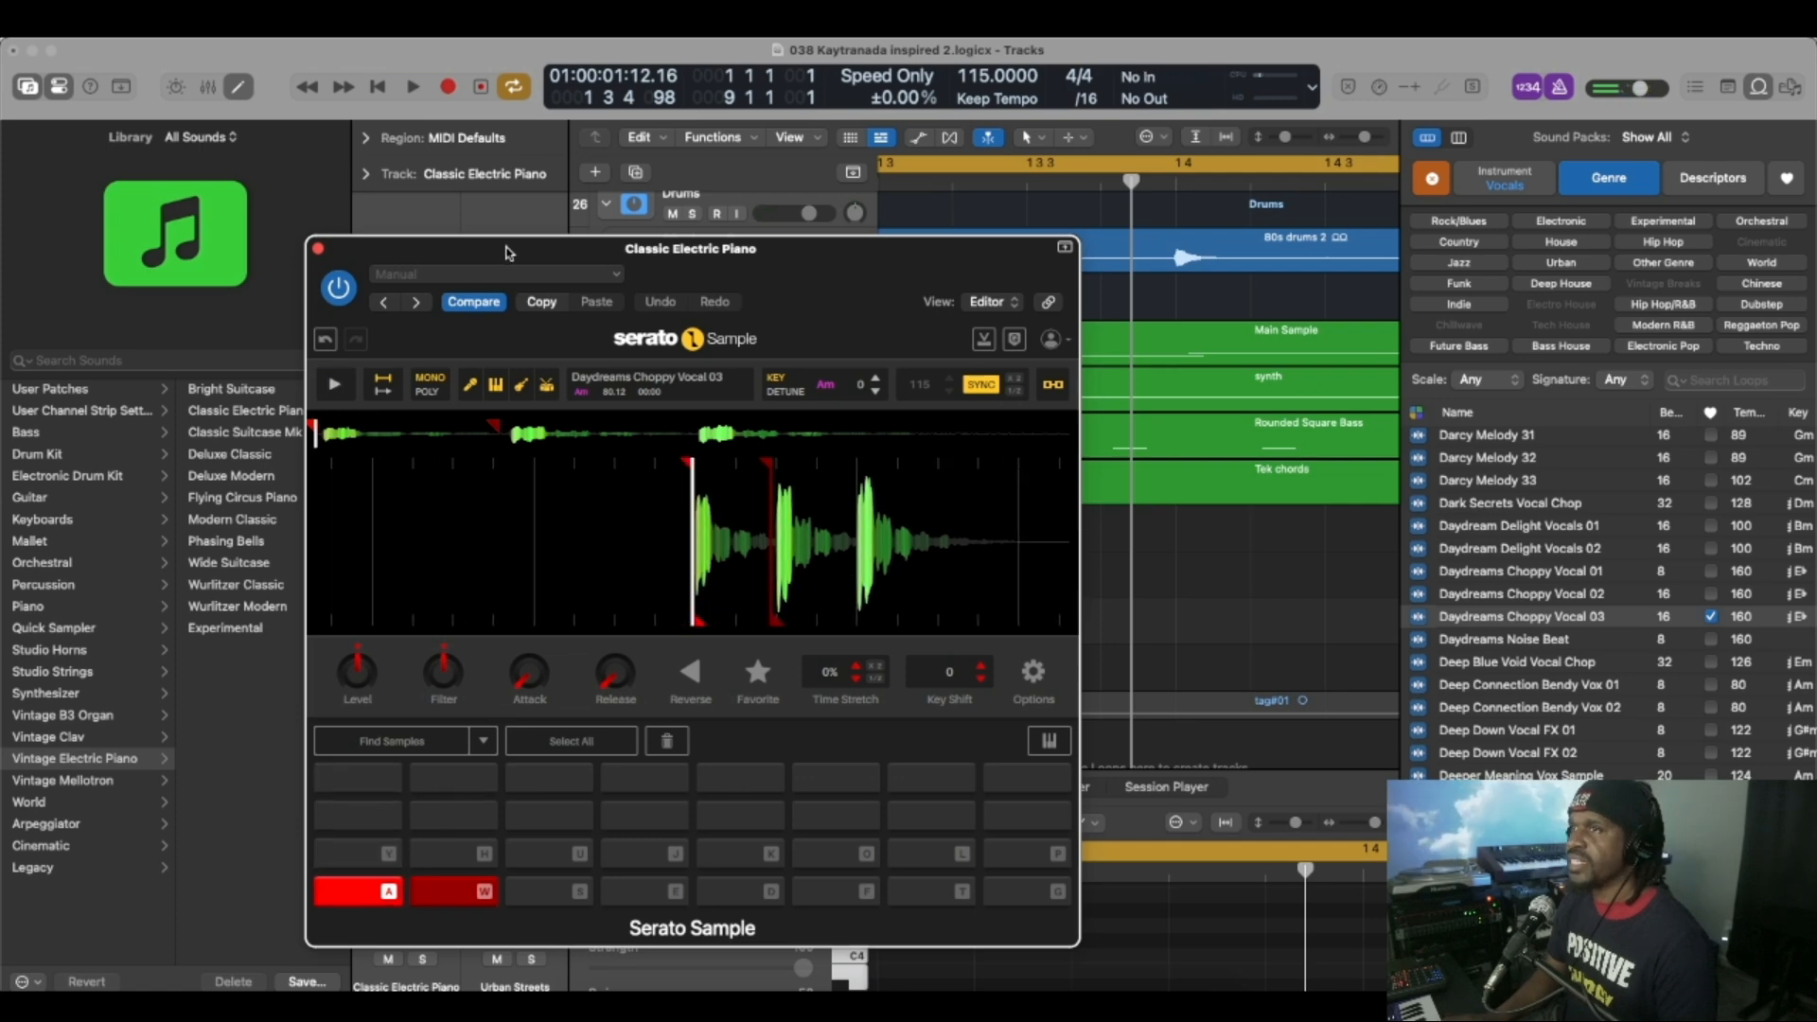
pyautogui.moveTo(507, 247); pyautogui.dragTo(505, 161)
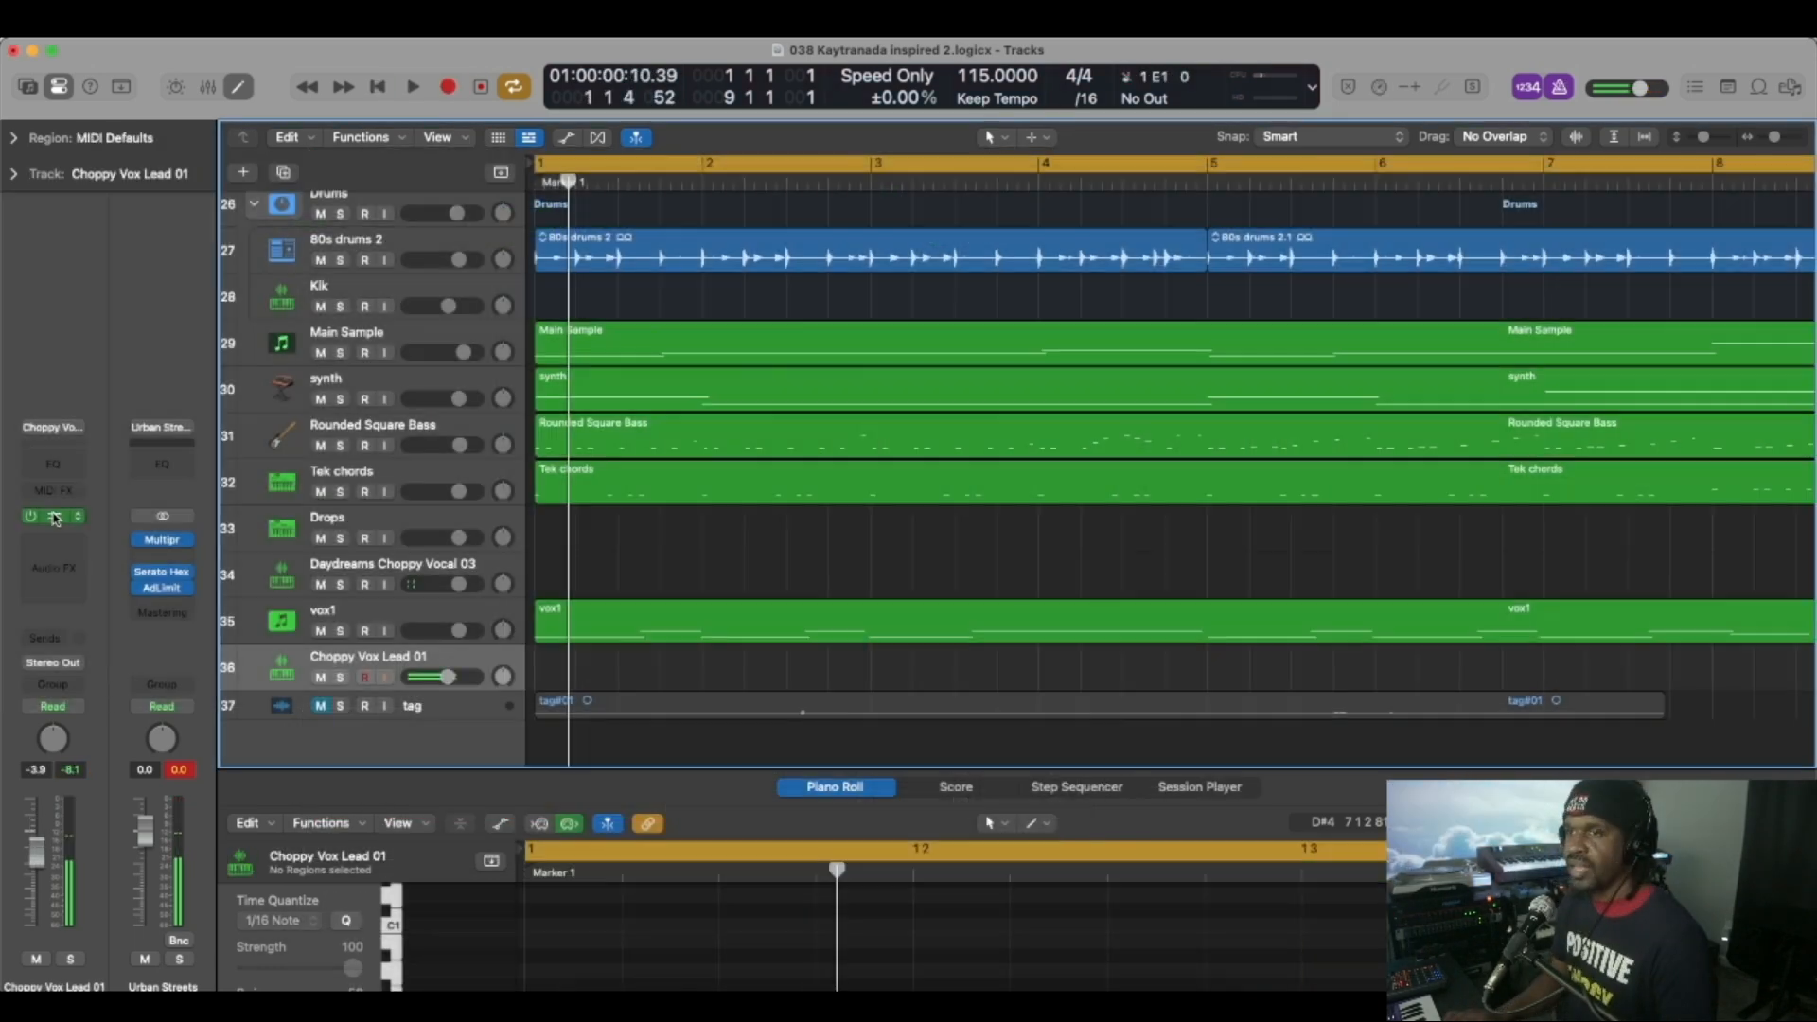
# Open the Choppy Vox Lead 01 track's Quick Sampler, set the sample end to 4 2 205, and play it over the beat.
pyautogui.click(74, 520)
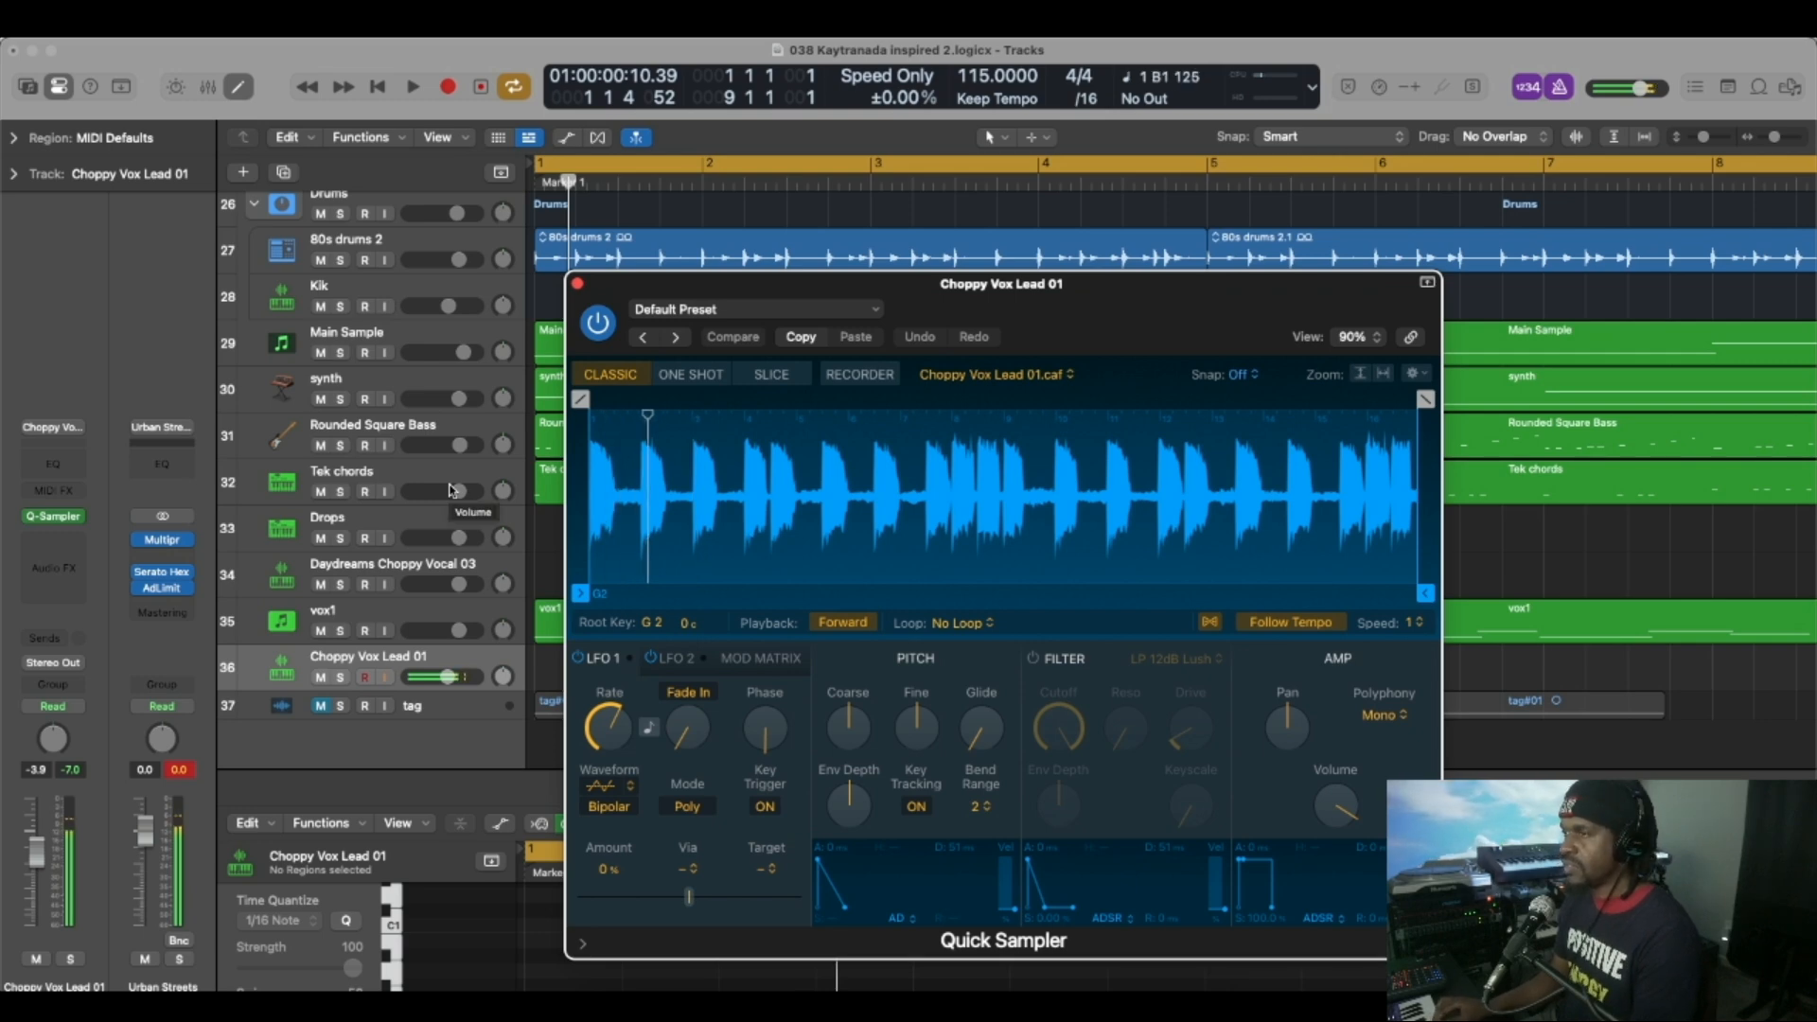
pyautogui.press('space')
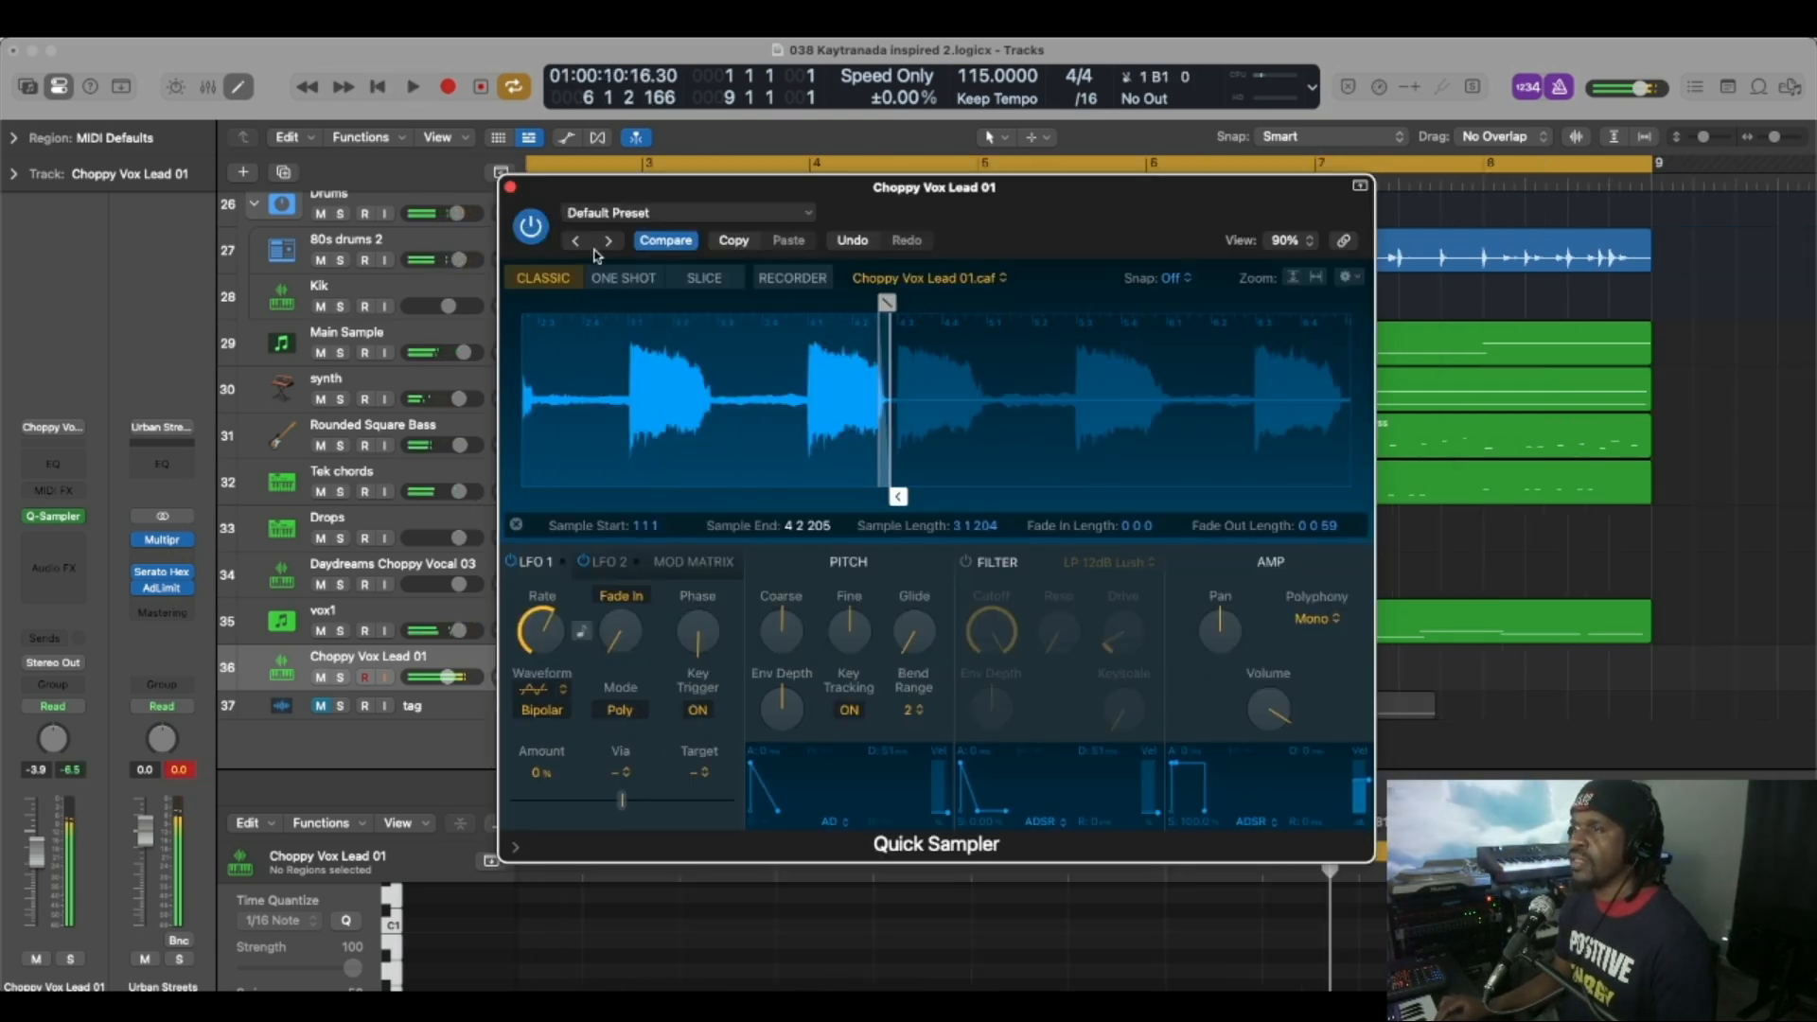
# Add Echo and Tremolo effects to the Choppy Vox Lead 01 track and move the Tremolo window aside.
pyautogui.click(53, 538)
pyautogui.moveTo(75, 728)
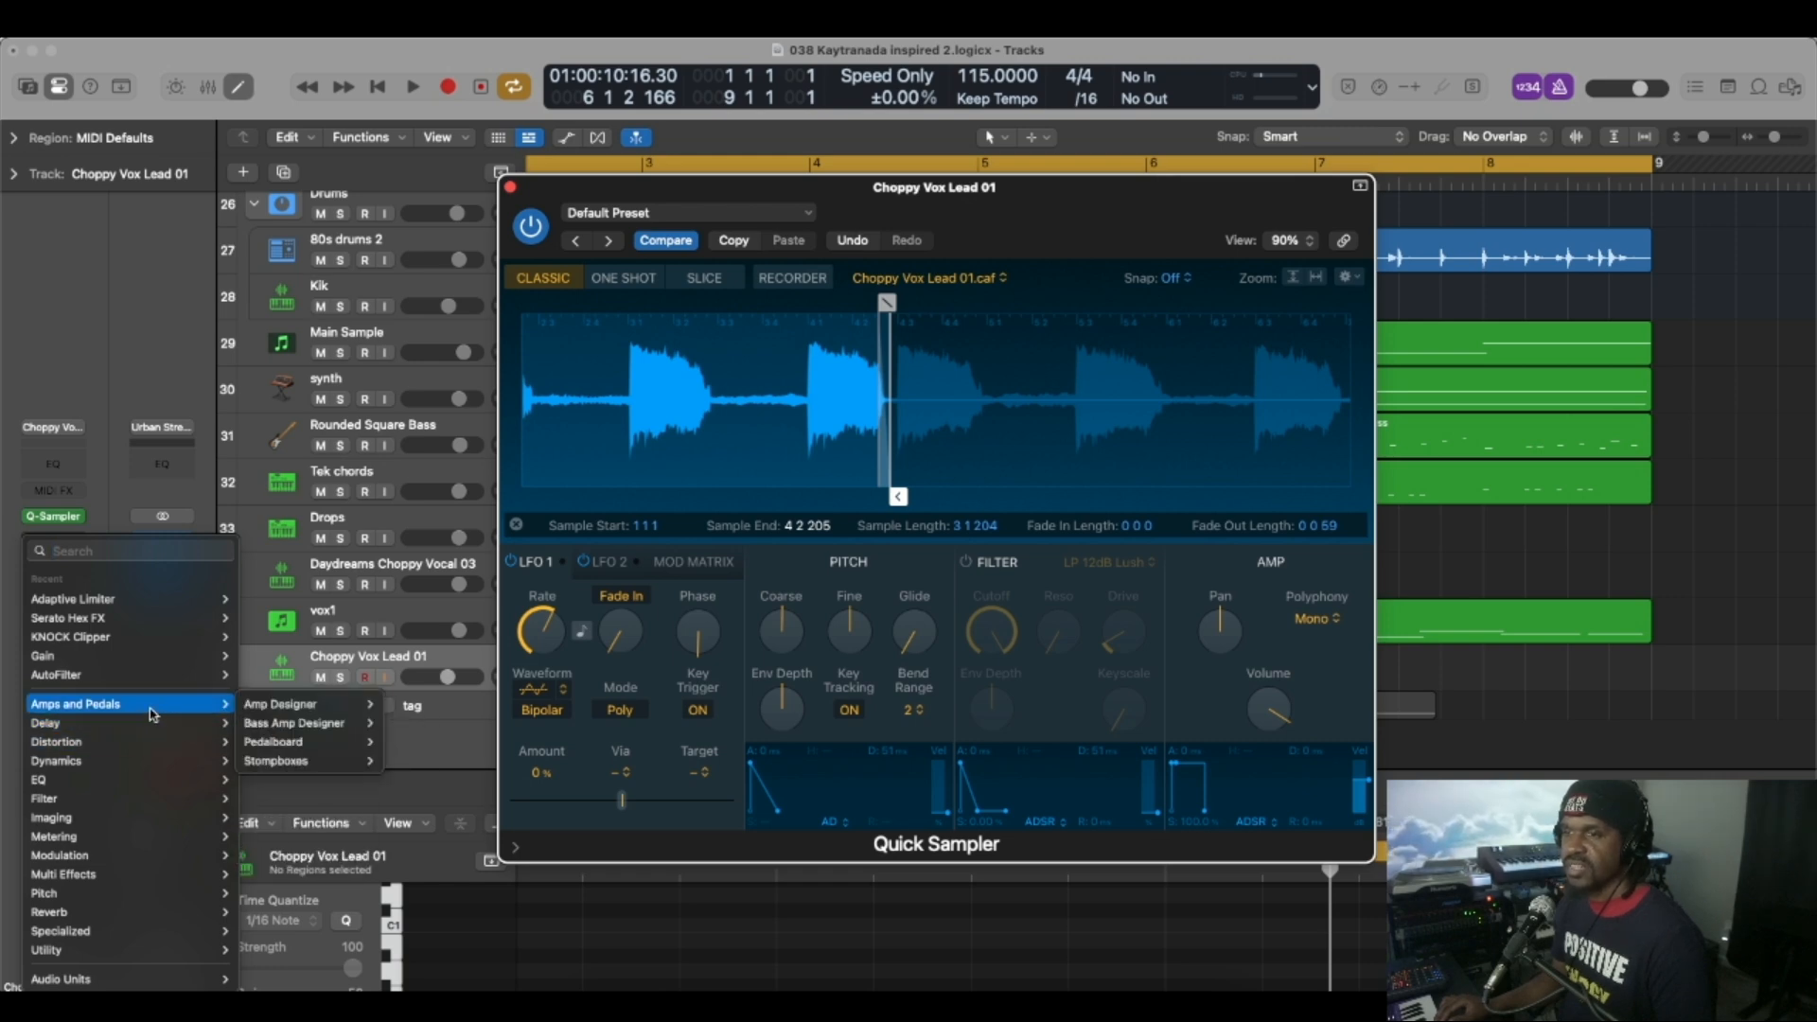
pyautogui.click(257, 741)
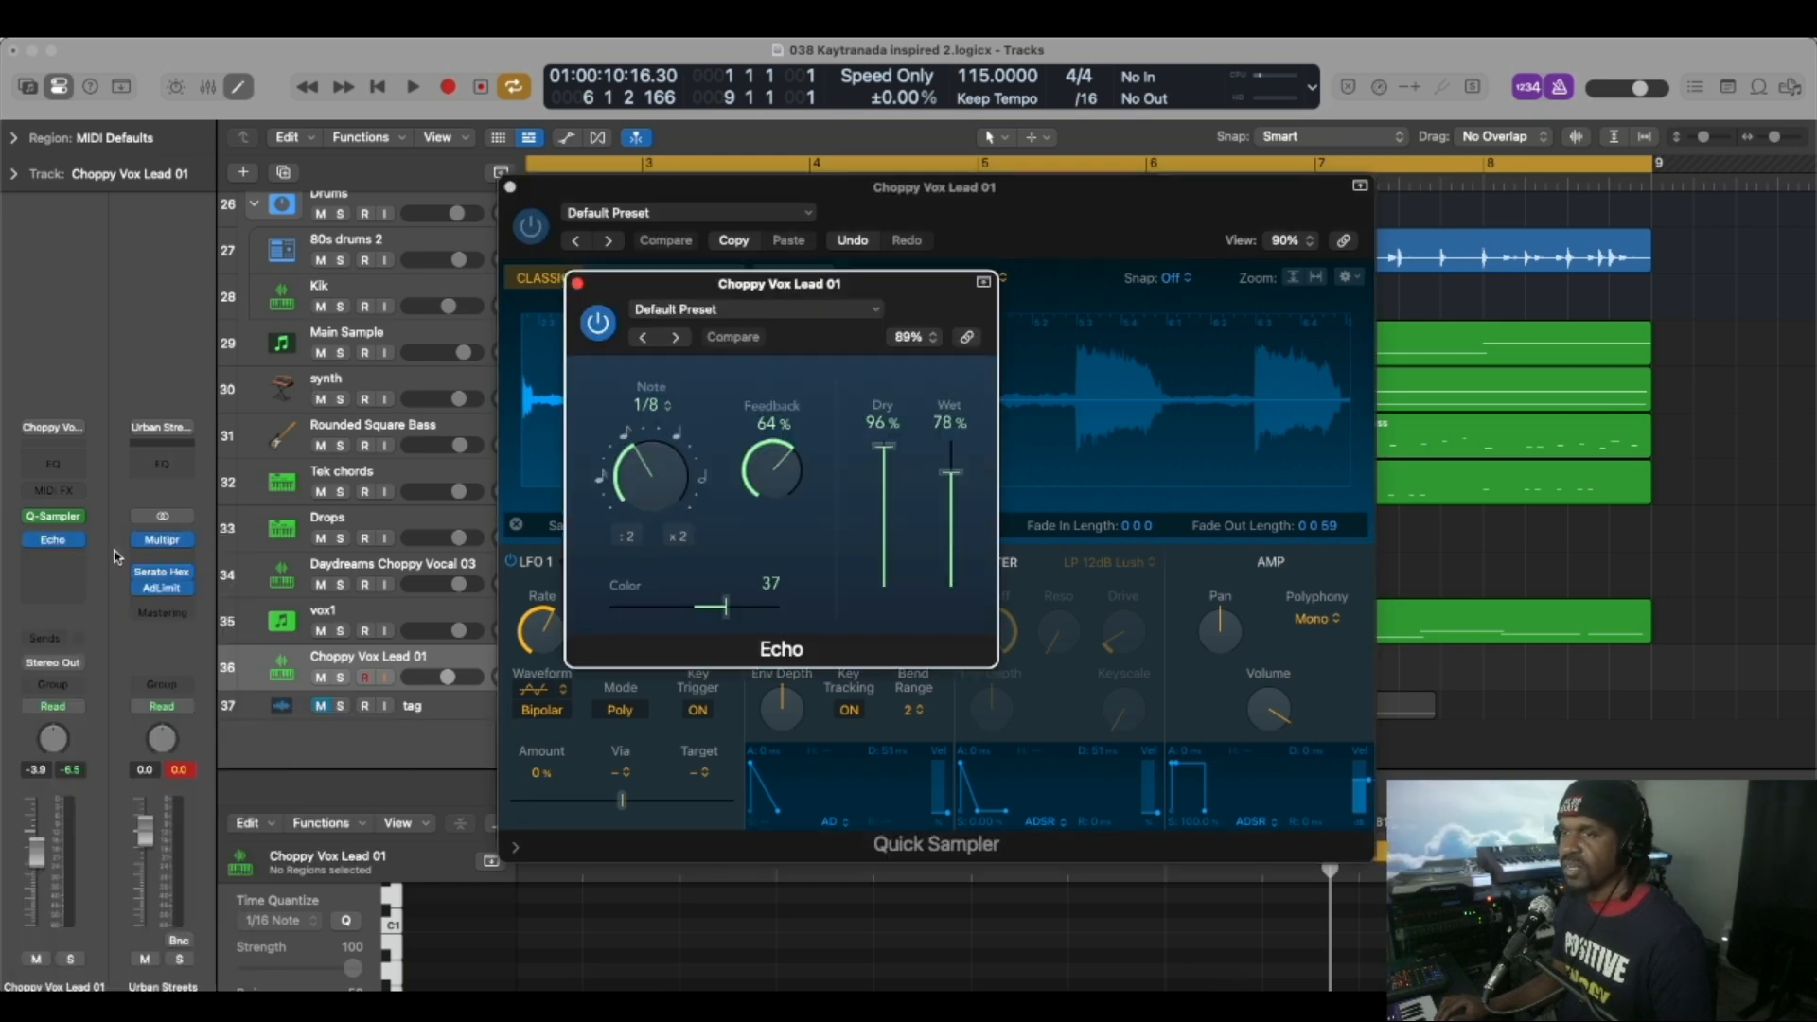
pyautogui.click(79, 558)
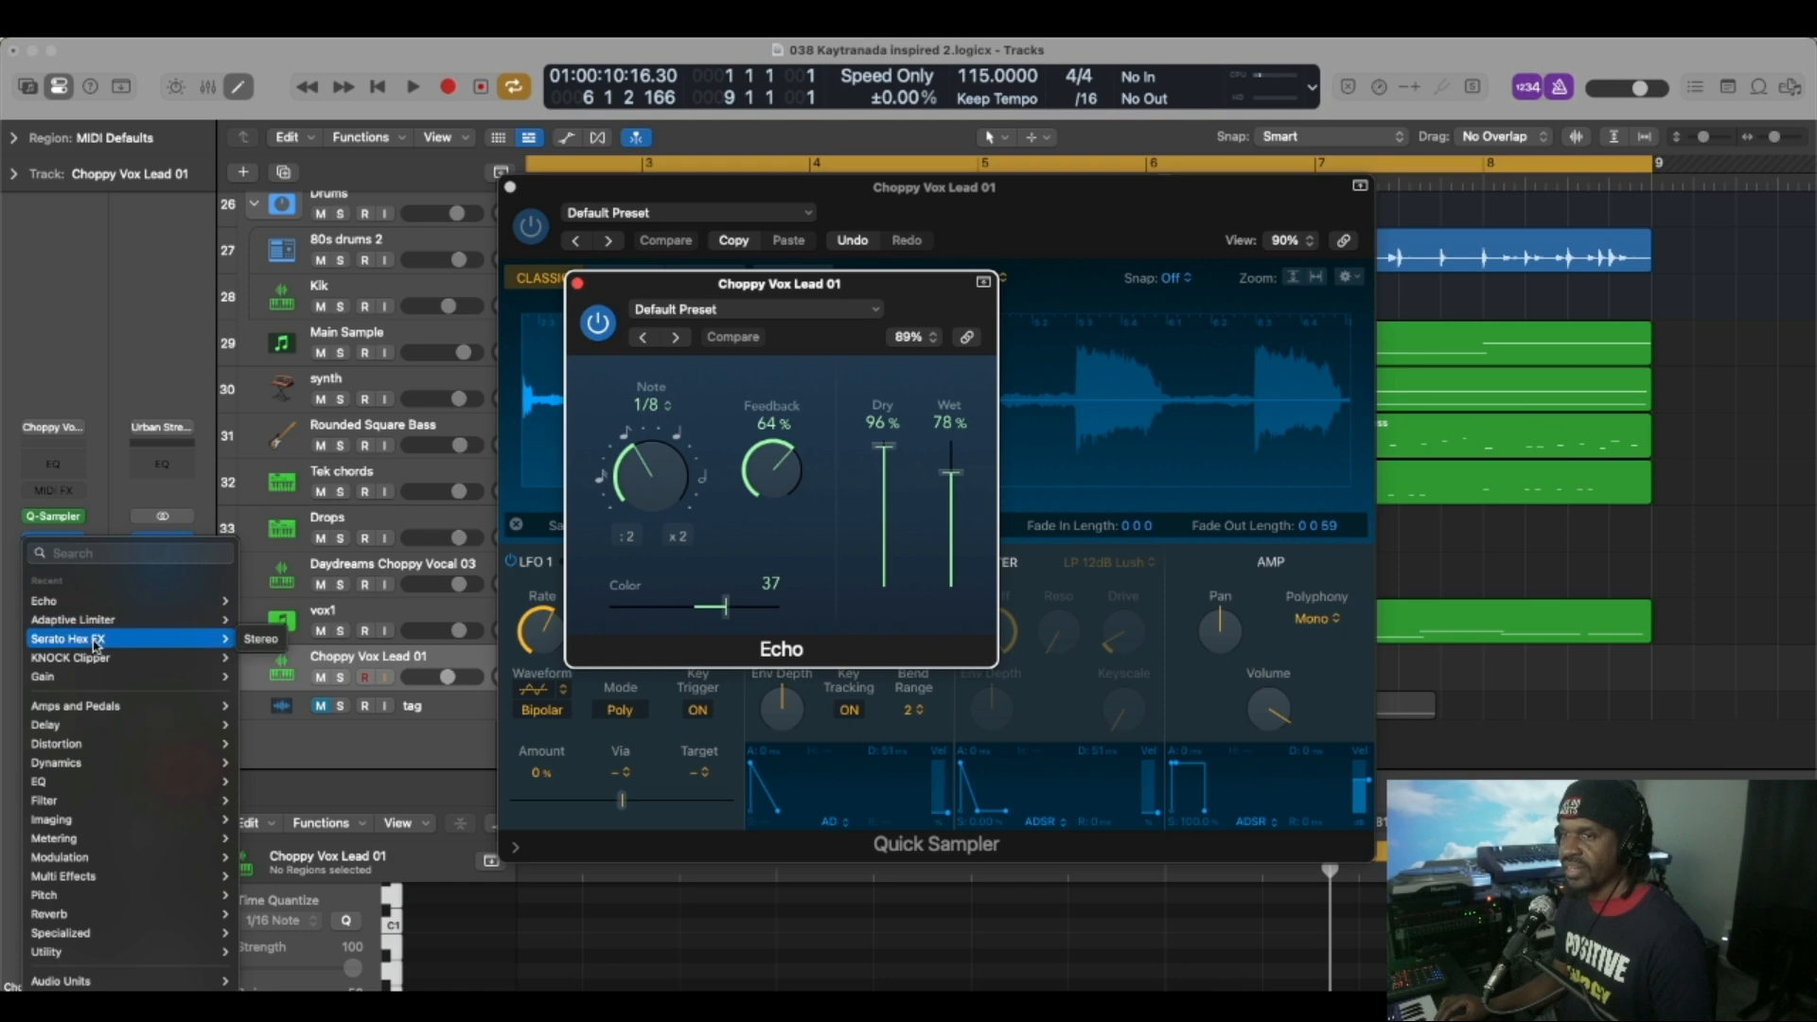
pyautogui.moveTo(99, 604)
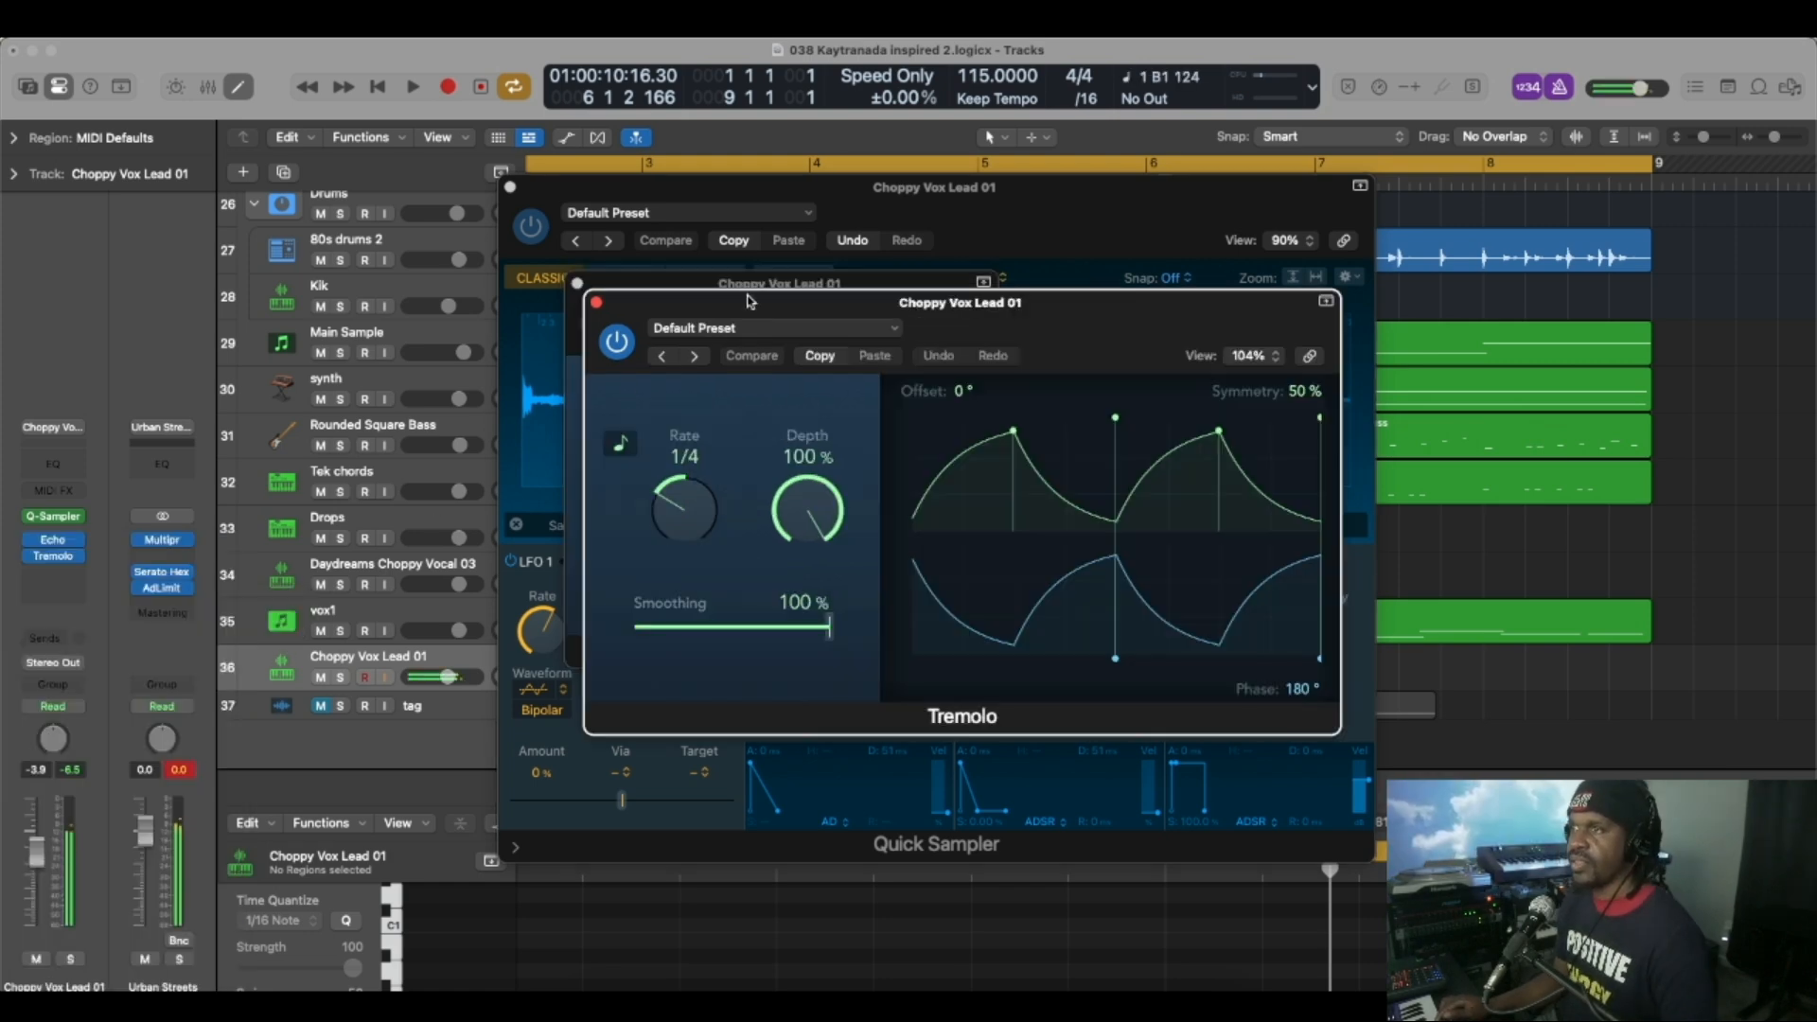
pyautogui.moveTo(748, 300); pyautogui.dragTo(442, 301)
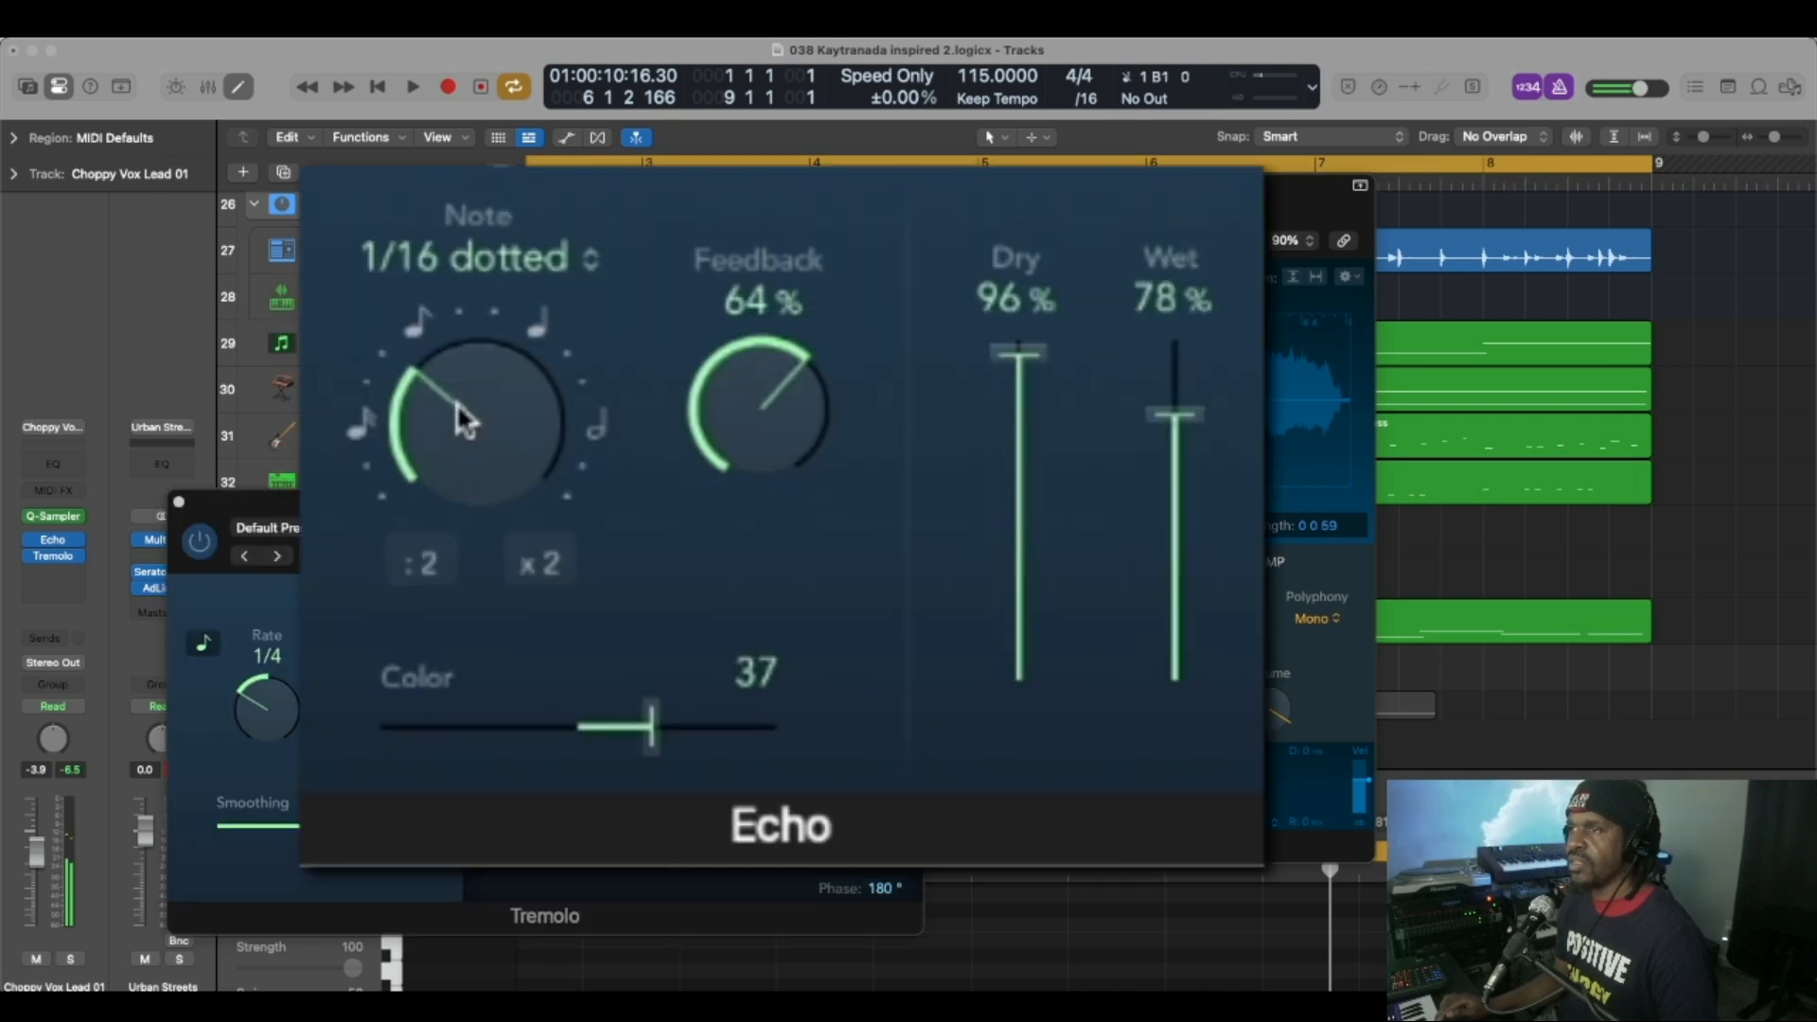
pyautogui.moveTo(467, 406)
pyautogui.mouseDown()
pyautogui.moveTo(458, 494)
pyautogui.moveTo(470, 393)
pyautogui.mouseUp()
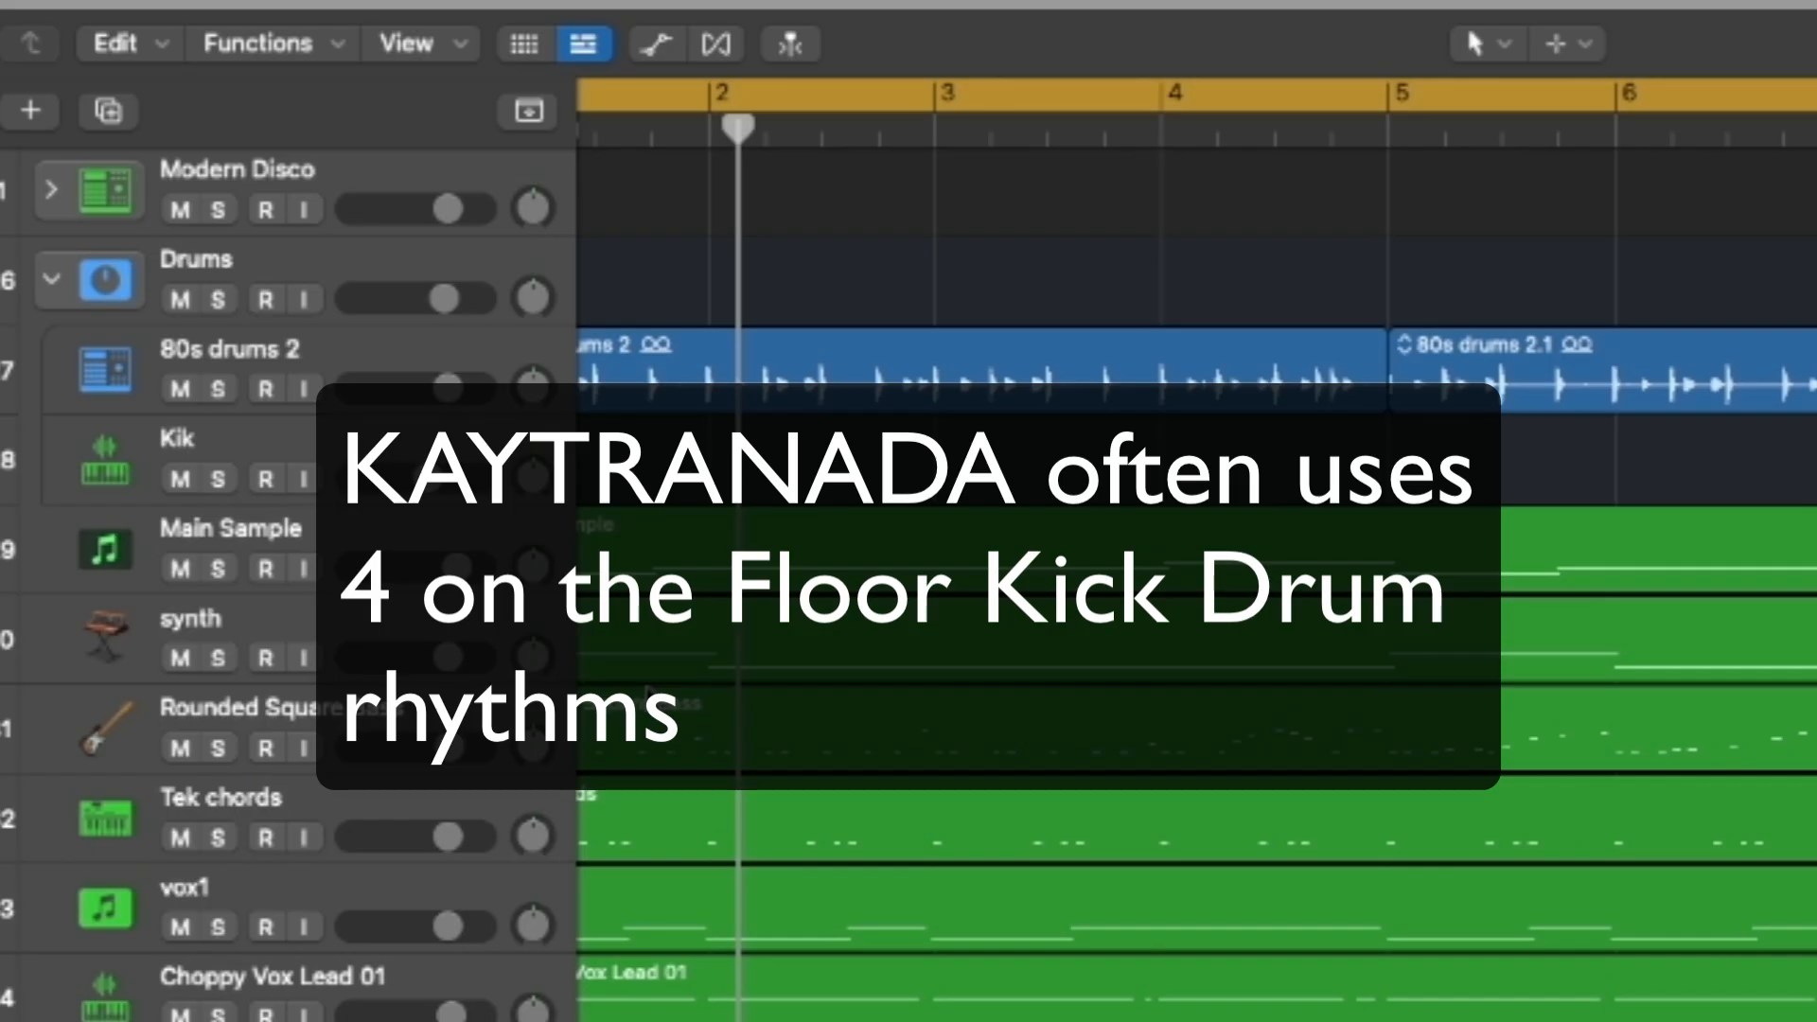
# Record a four-on-the-floor kick part on the Kik track through bar 8.
pyautogui.click(480, 455)
pyautogui.hscroll(-3, 773, 535)
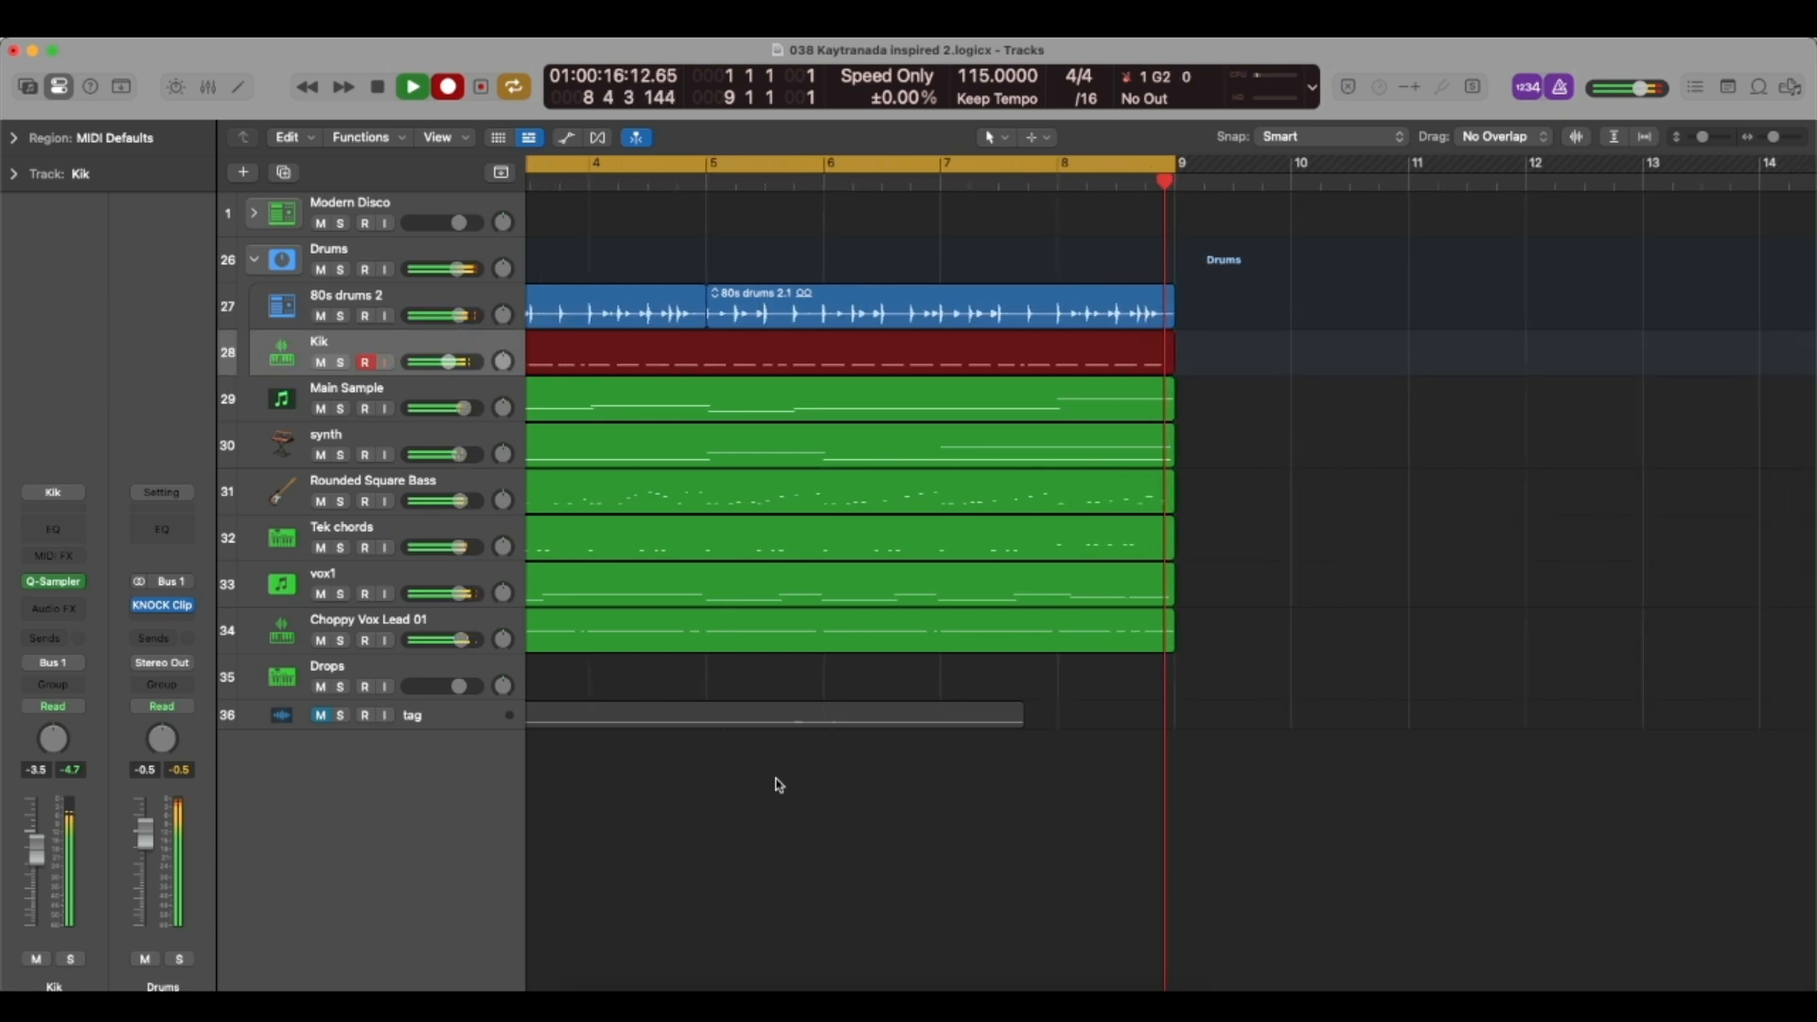
pyautogui.press('space')
# Select the eight-bar loop regions from 80s drums 2 through Choppy Vox Lead 01 and repeat them up to bar 49.
pyautogui.moveTo(915, 669); pyautogui.dragTo(634, 290)
pyautogui.press('super+r')
pyautogui.scroll(-5, 974, 413)
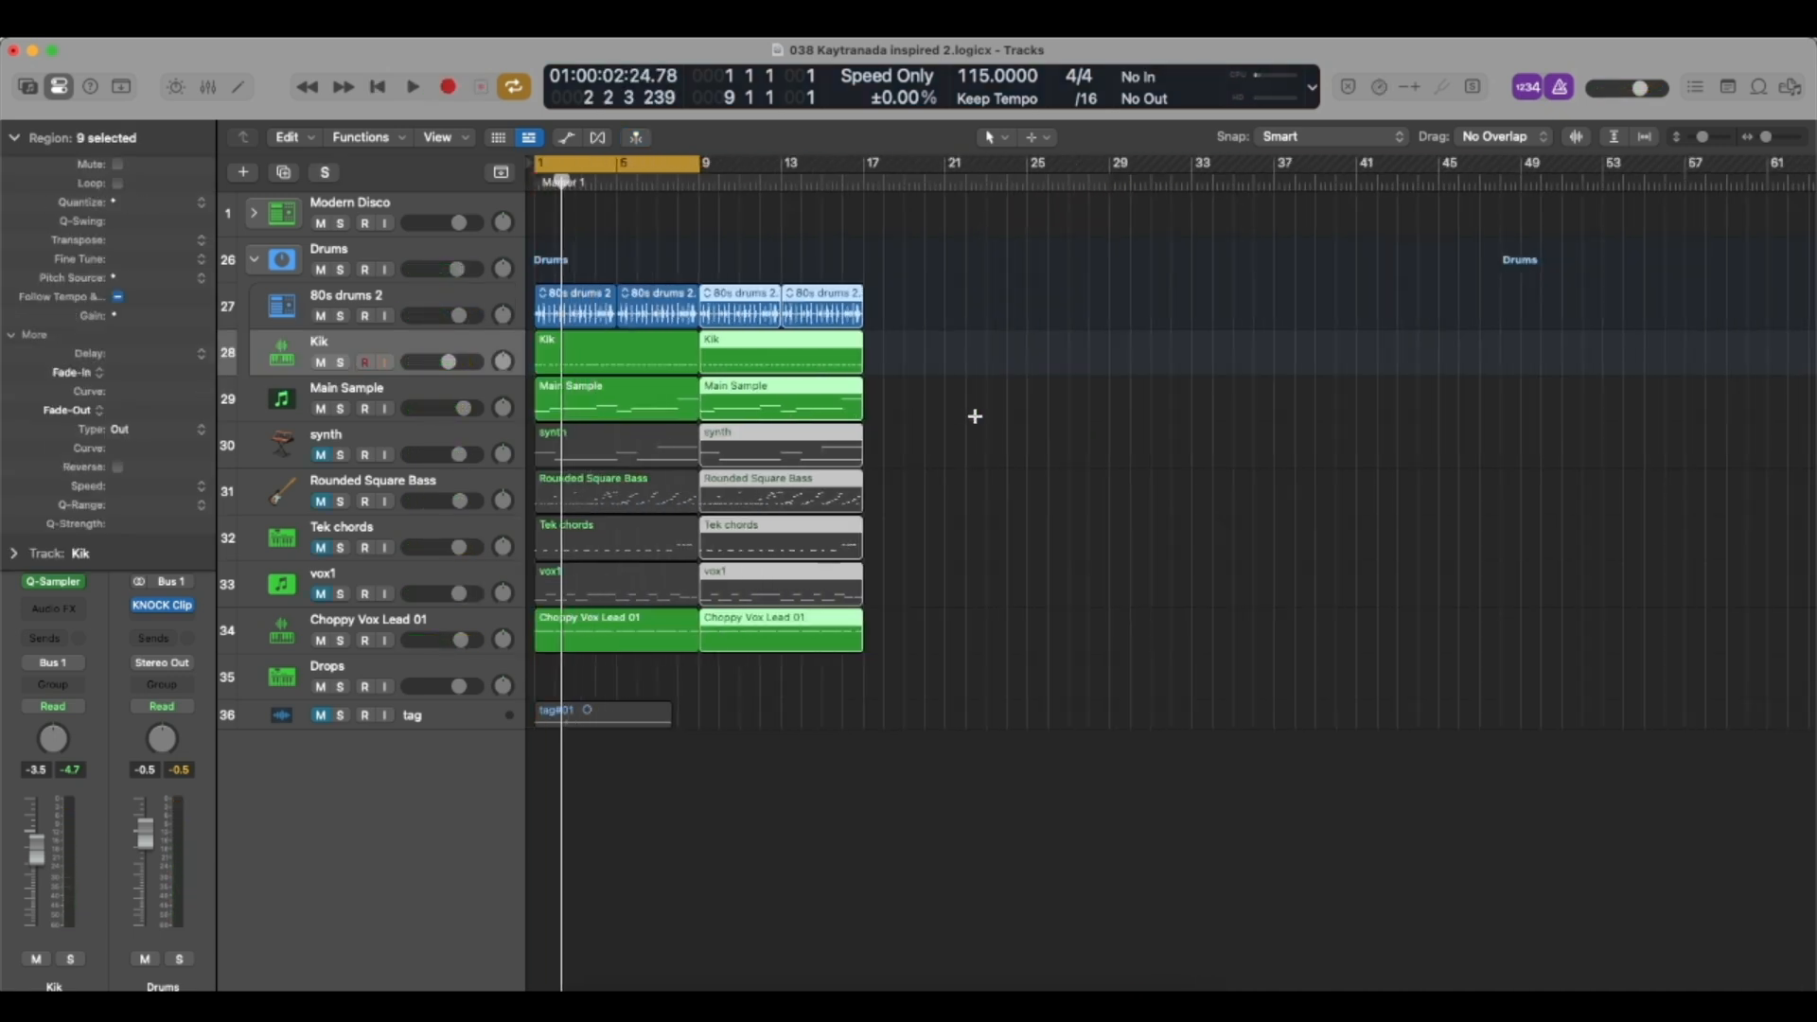
pyautogui.press('super+r')
pyautogui.press('super+r')
pyautogui.press('super+r')
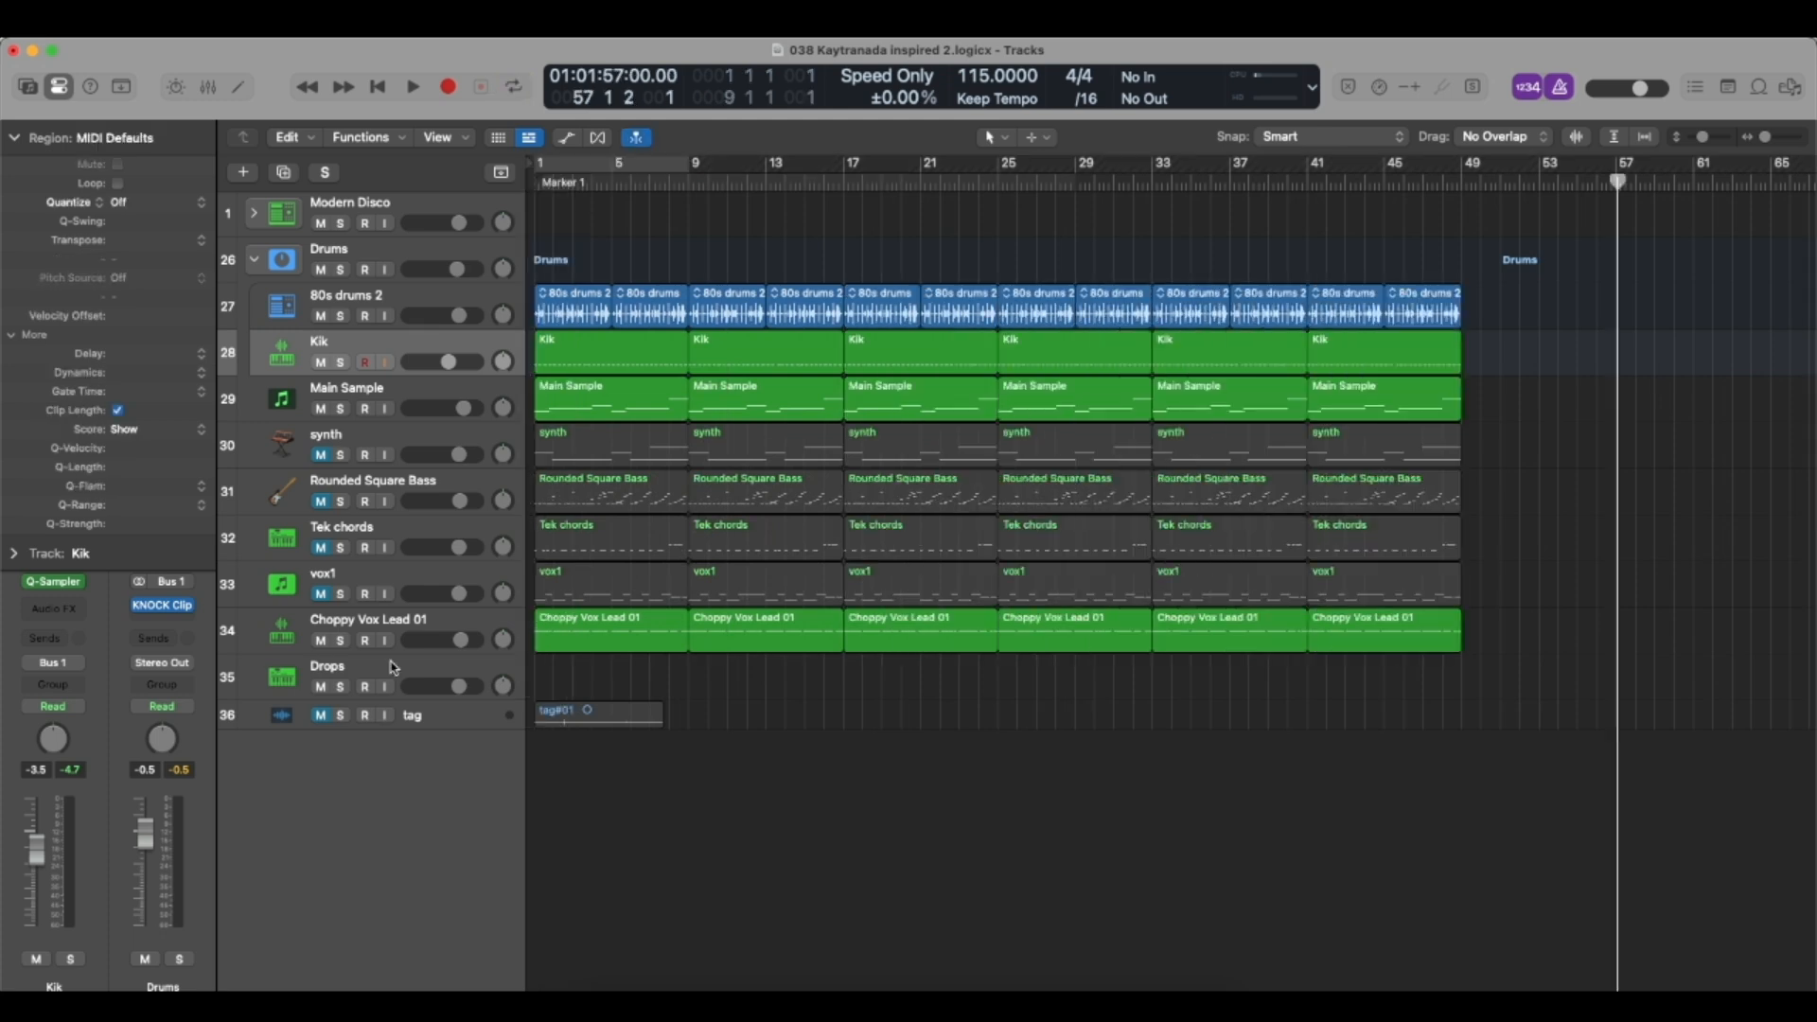
# Open Alchemy on the Drops track, try out the Baby Dropper preset, and close the plug-in window.
pyautogui.click(392, 666)
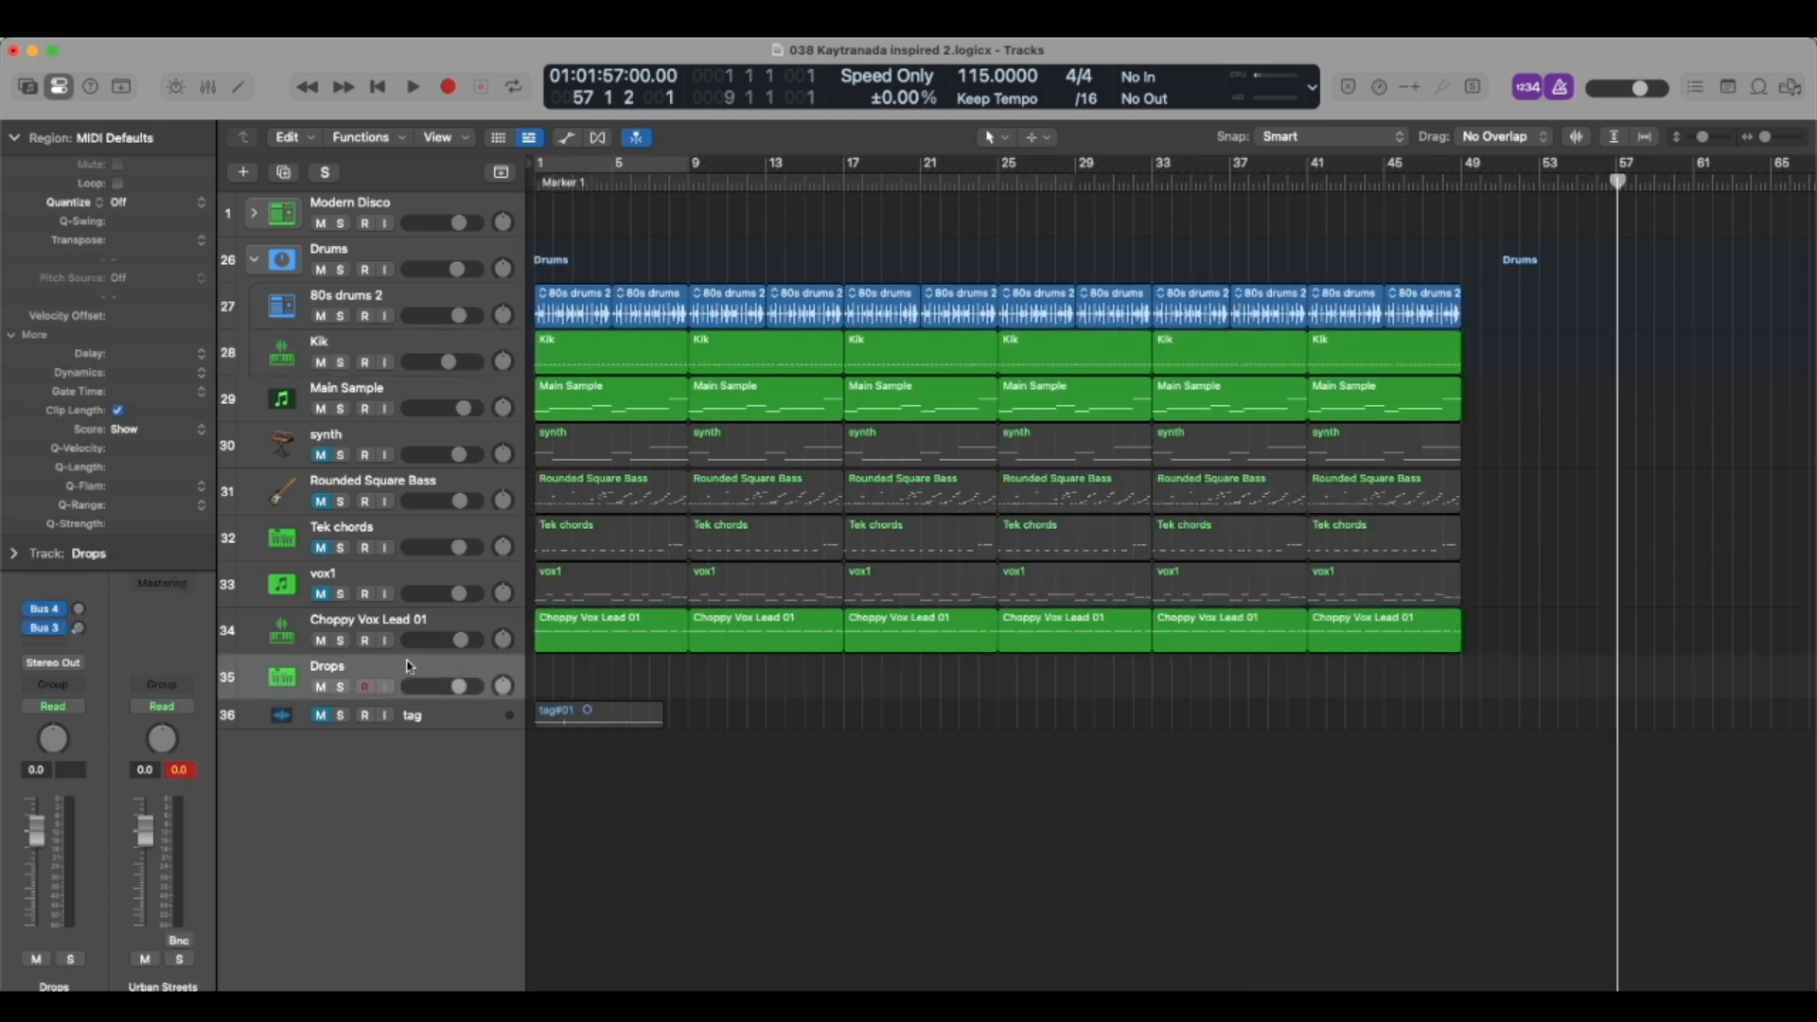
pyautogui.click(661, 184)
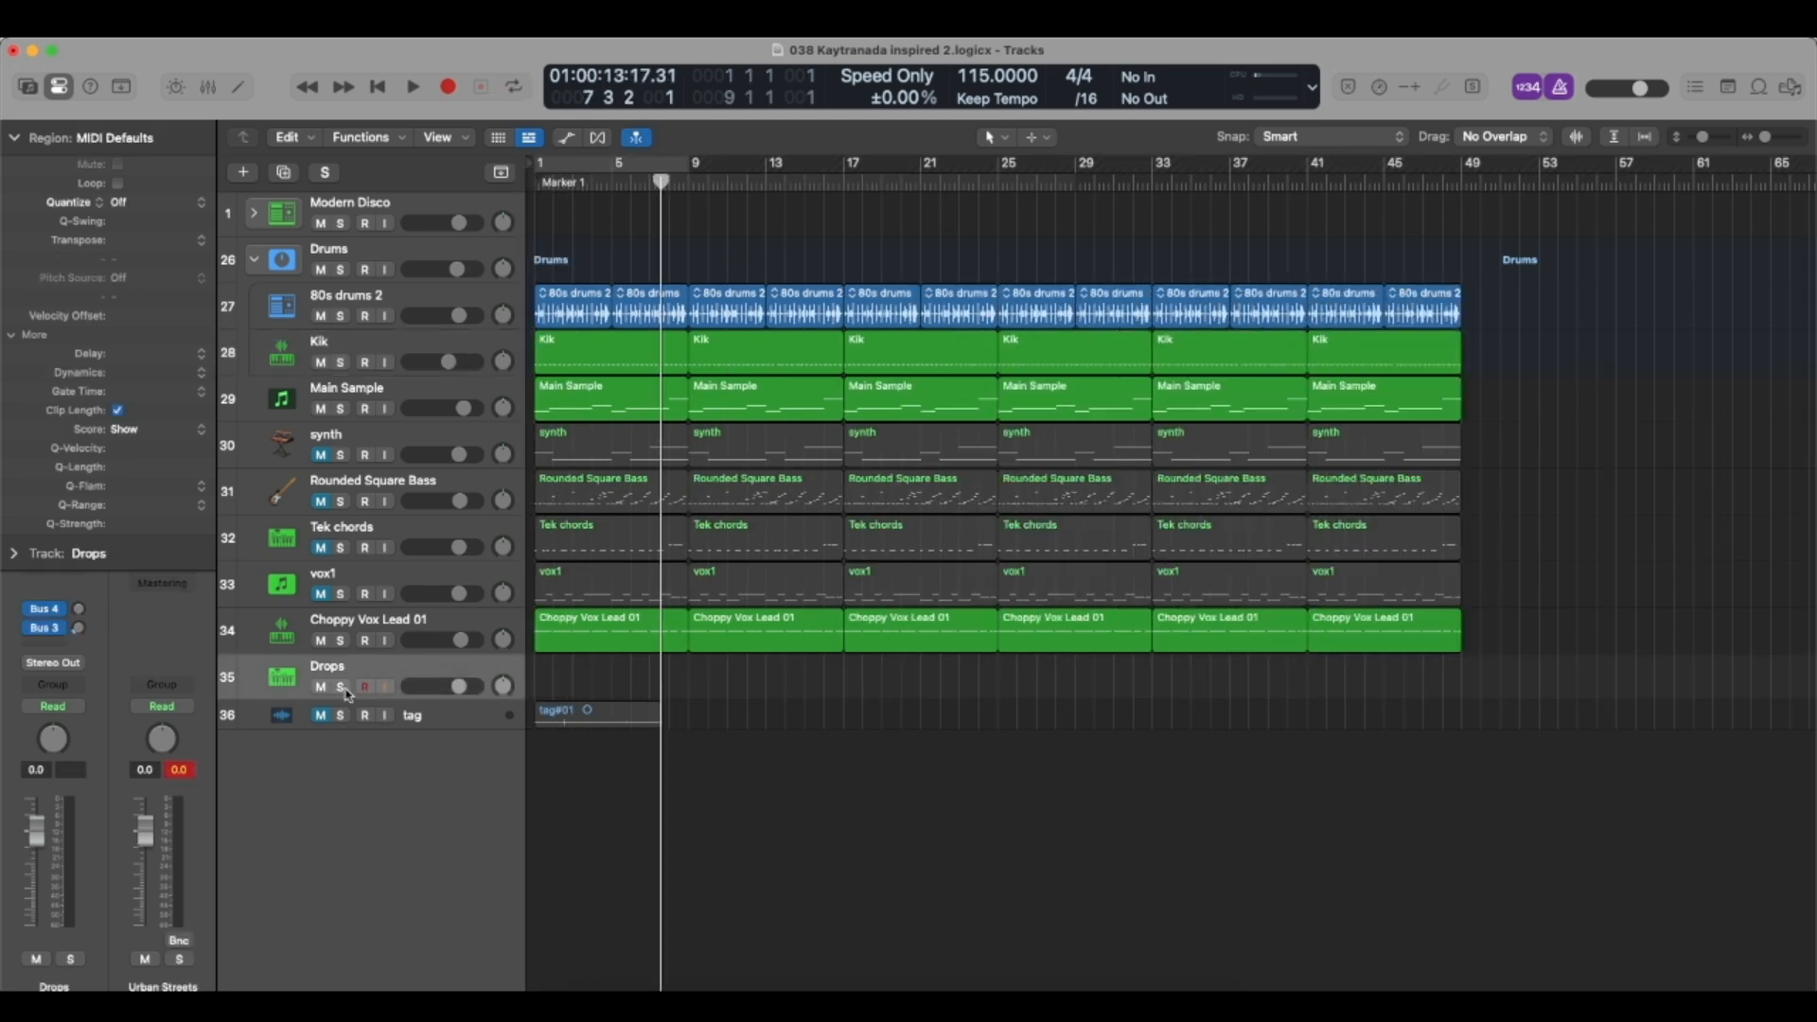
pyautogui.click(14, 137)
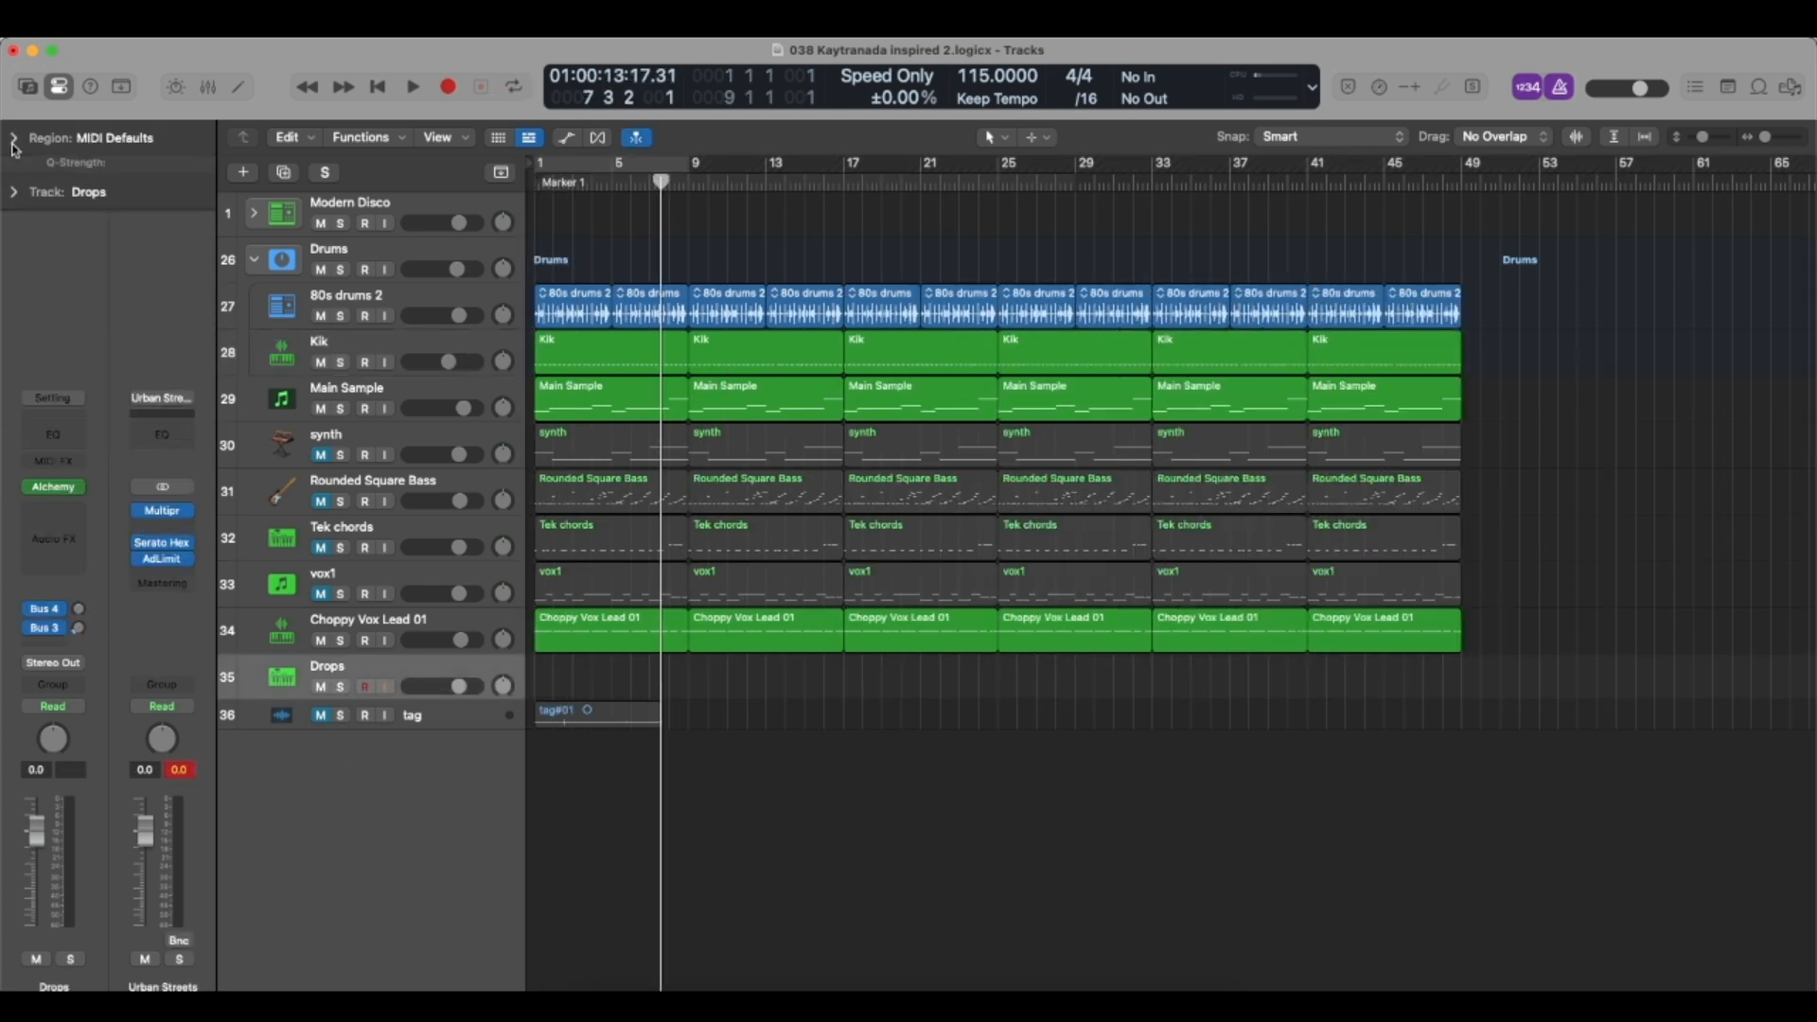
pyautogui.click(57, 489)
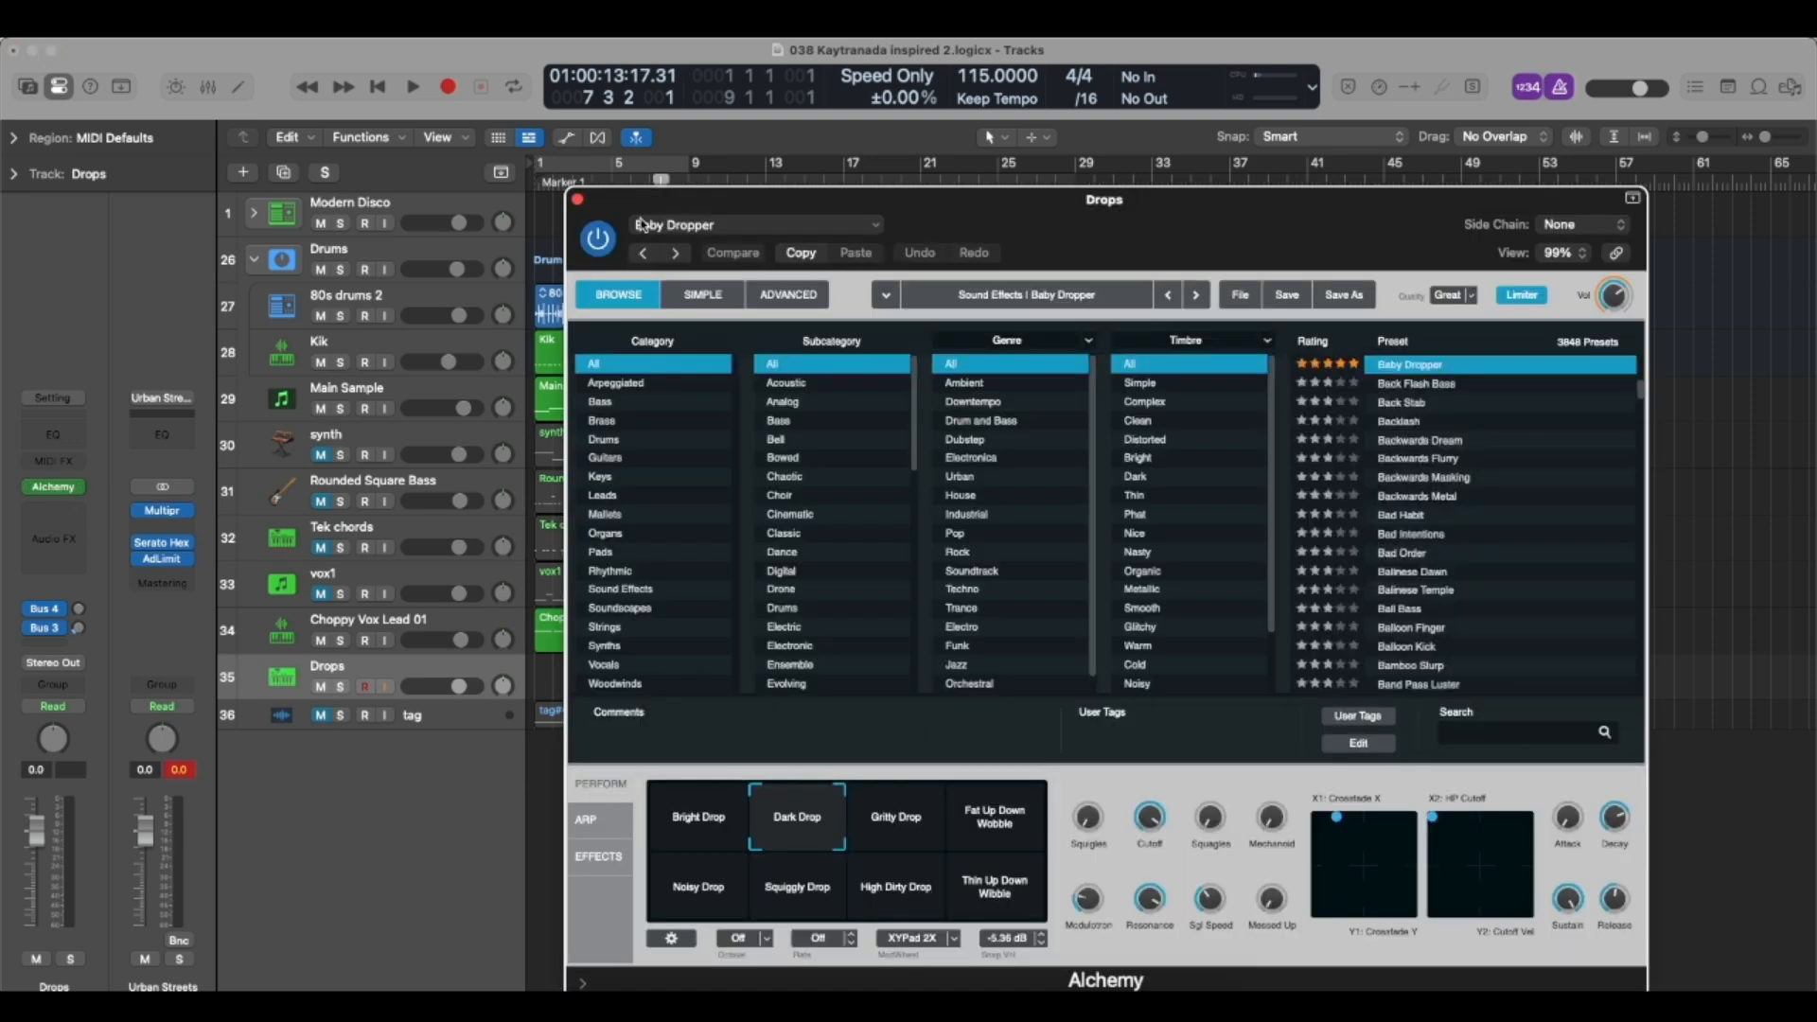
pyautogui.moveTo(672, 203); pyautogui.dragTo(377, 163)
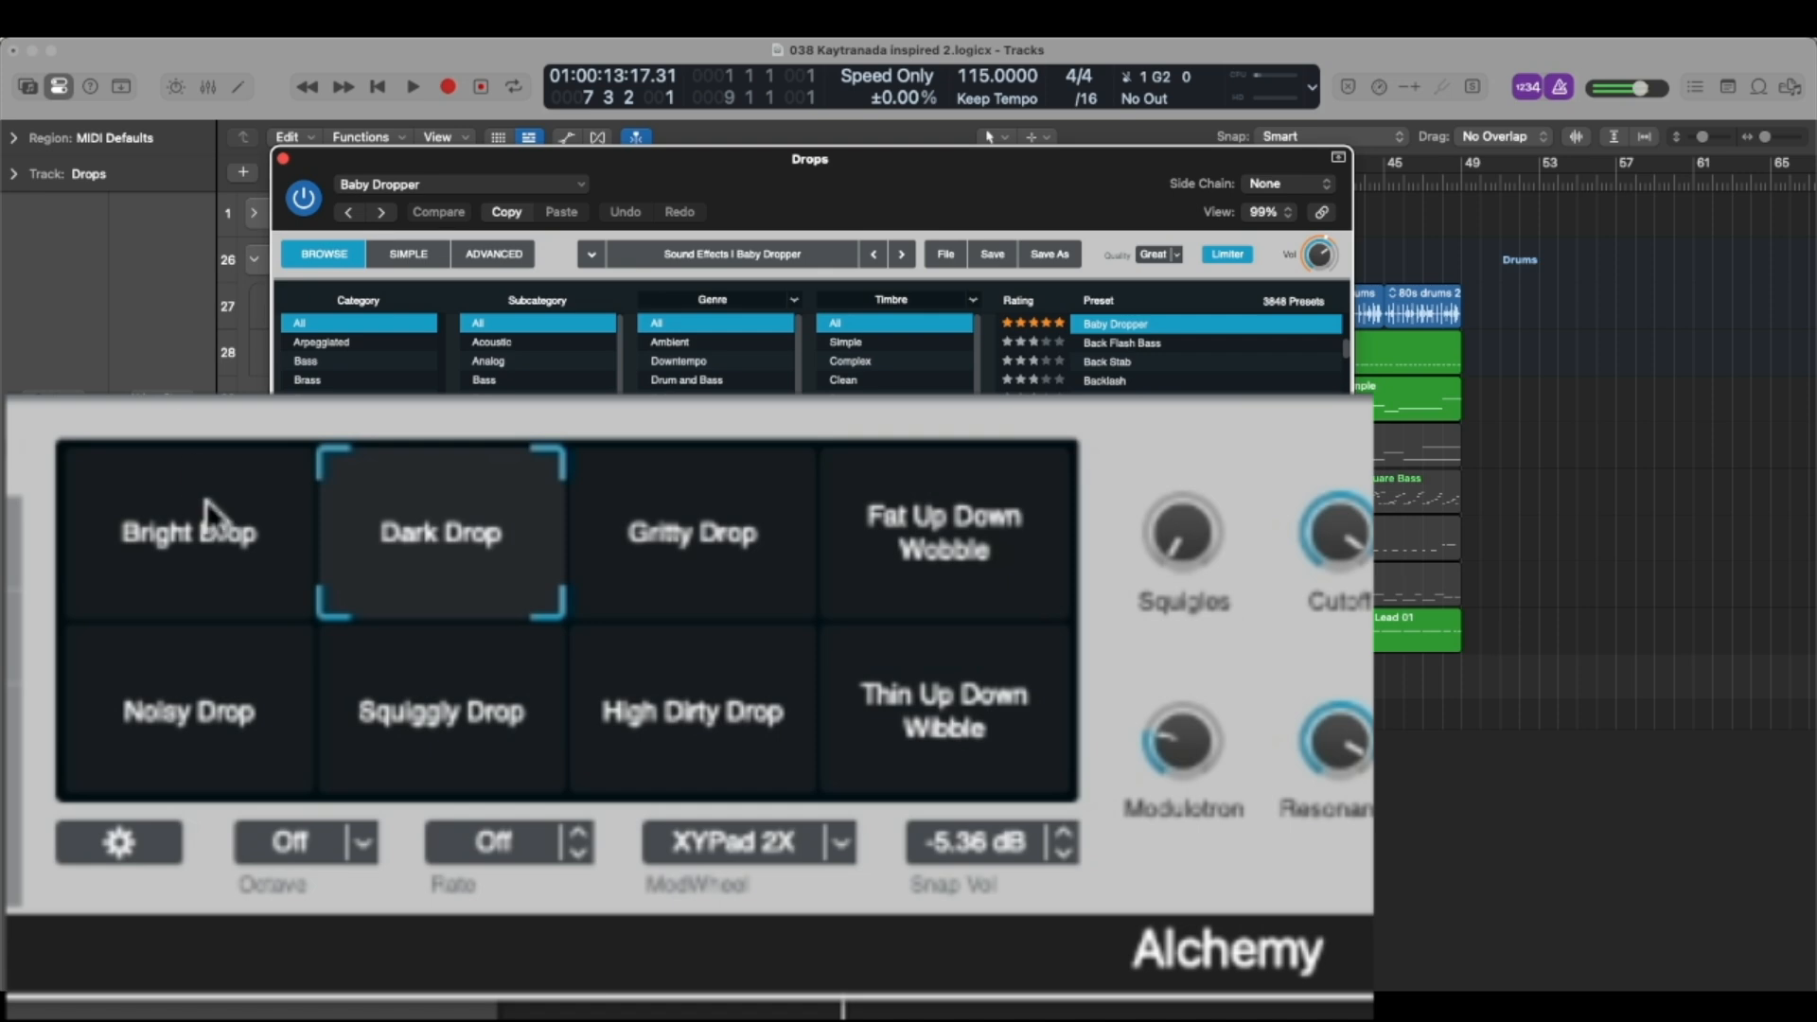
pyautogui.click(283, 159)
# Rehearse from about bar 6, move playback to bar 13, and record a drop on the Drops track leading into bar 17.
pyautogui.click(642, 183)
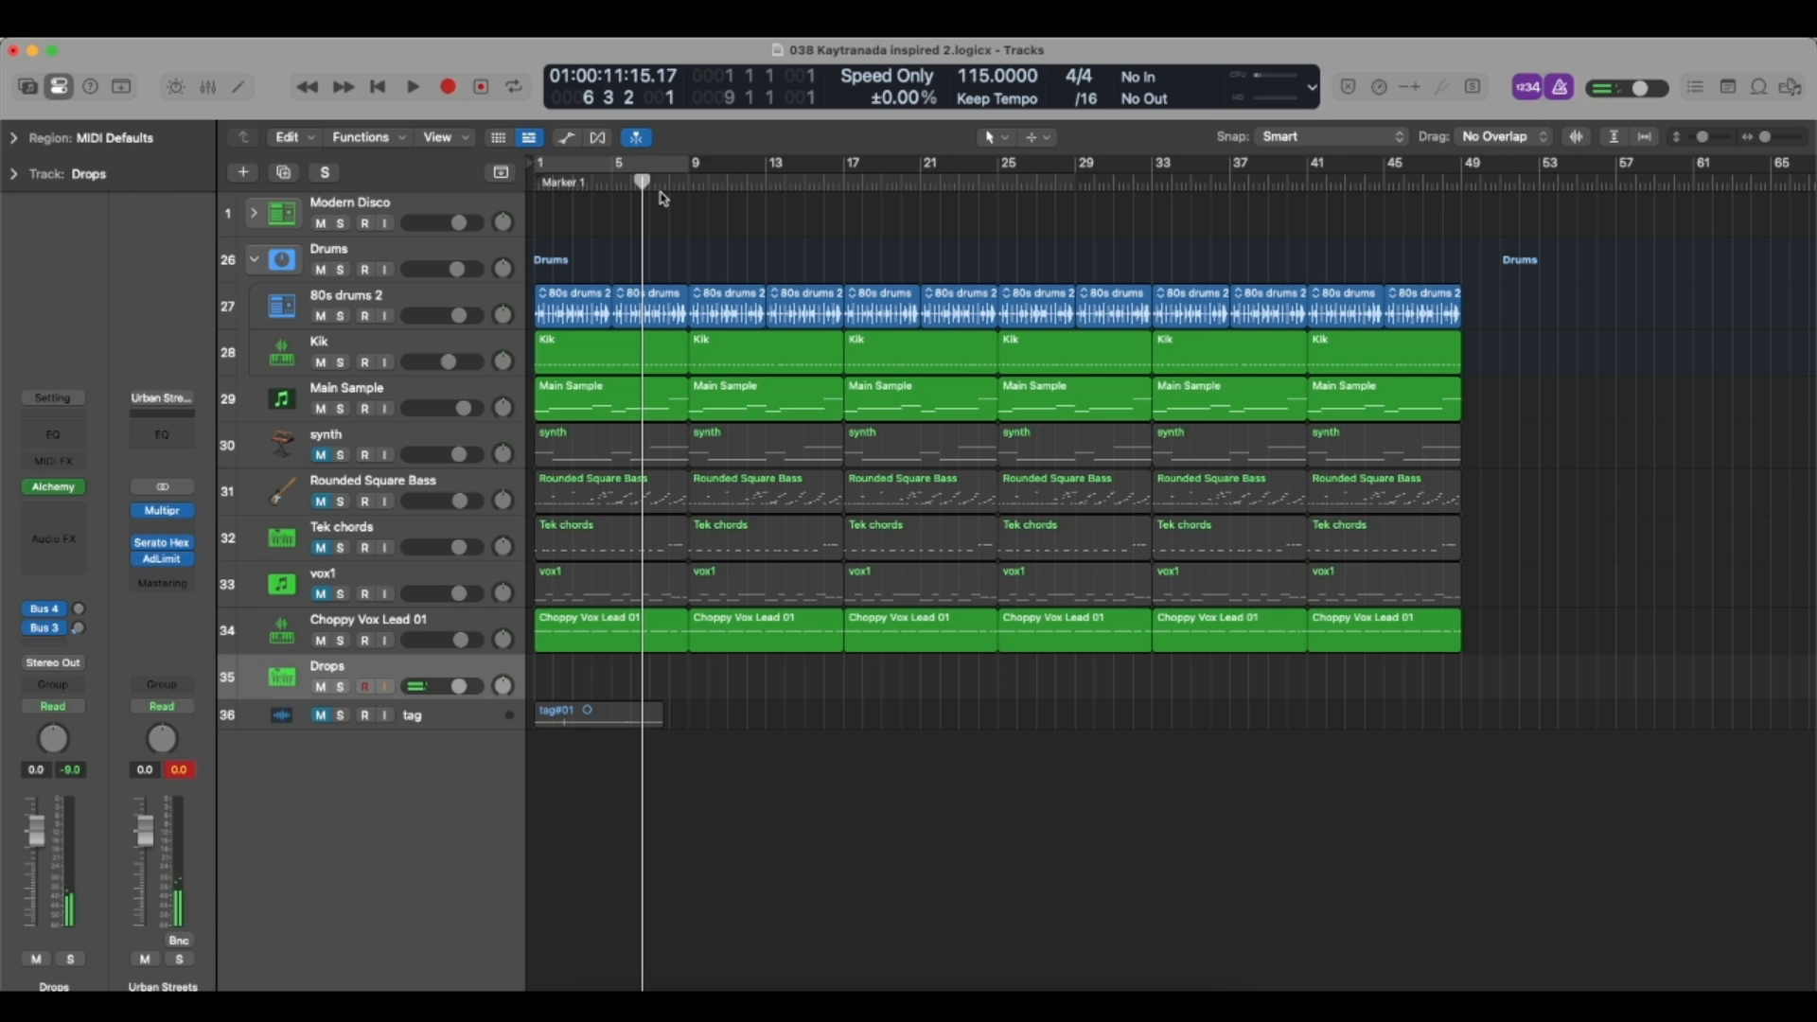
pyautogui.press('space')
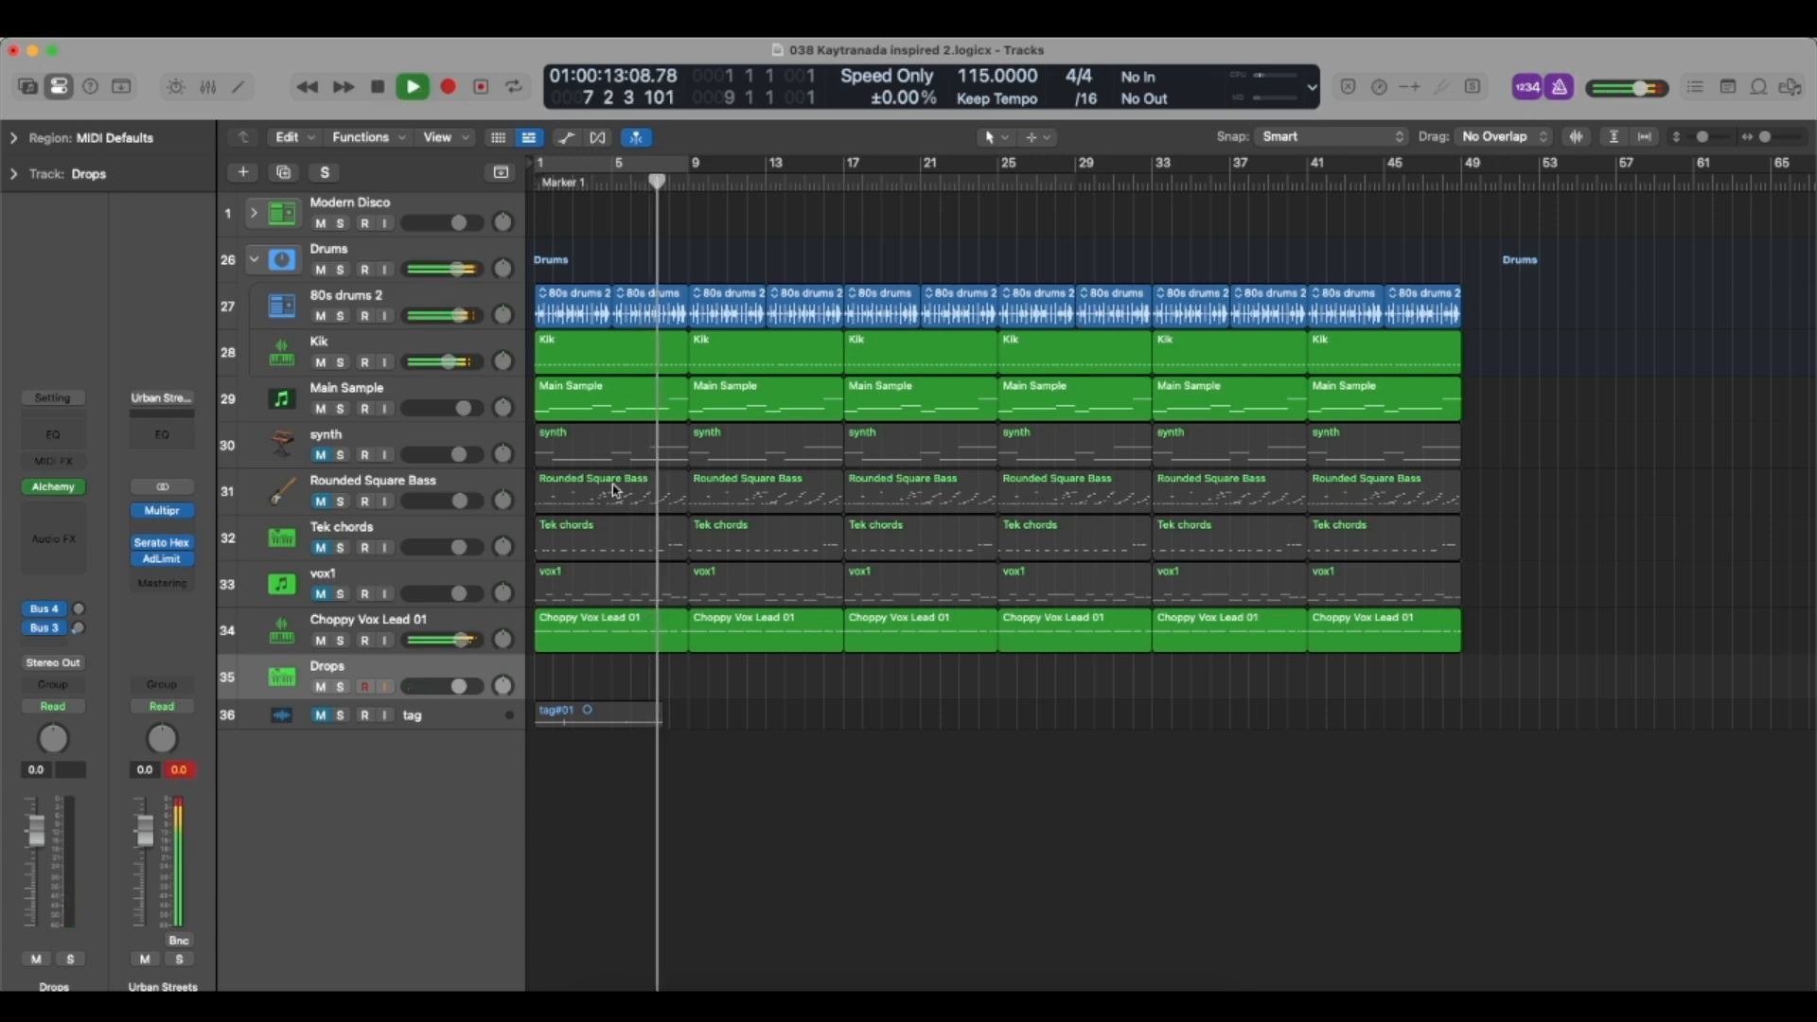
pyautogui.click(814, 182)
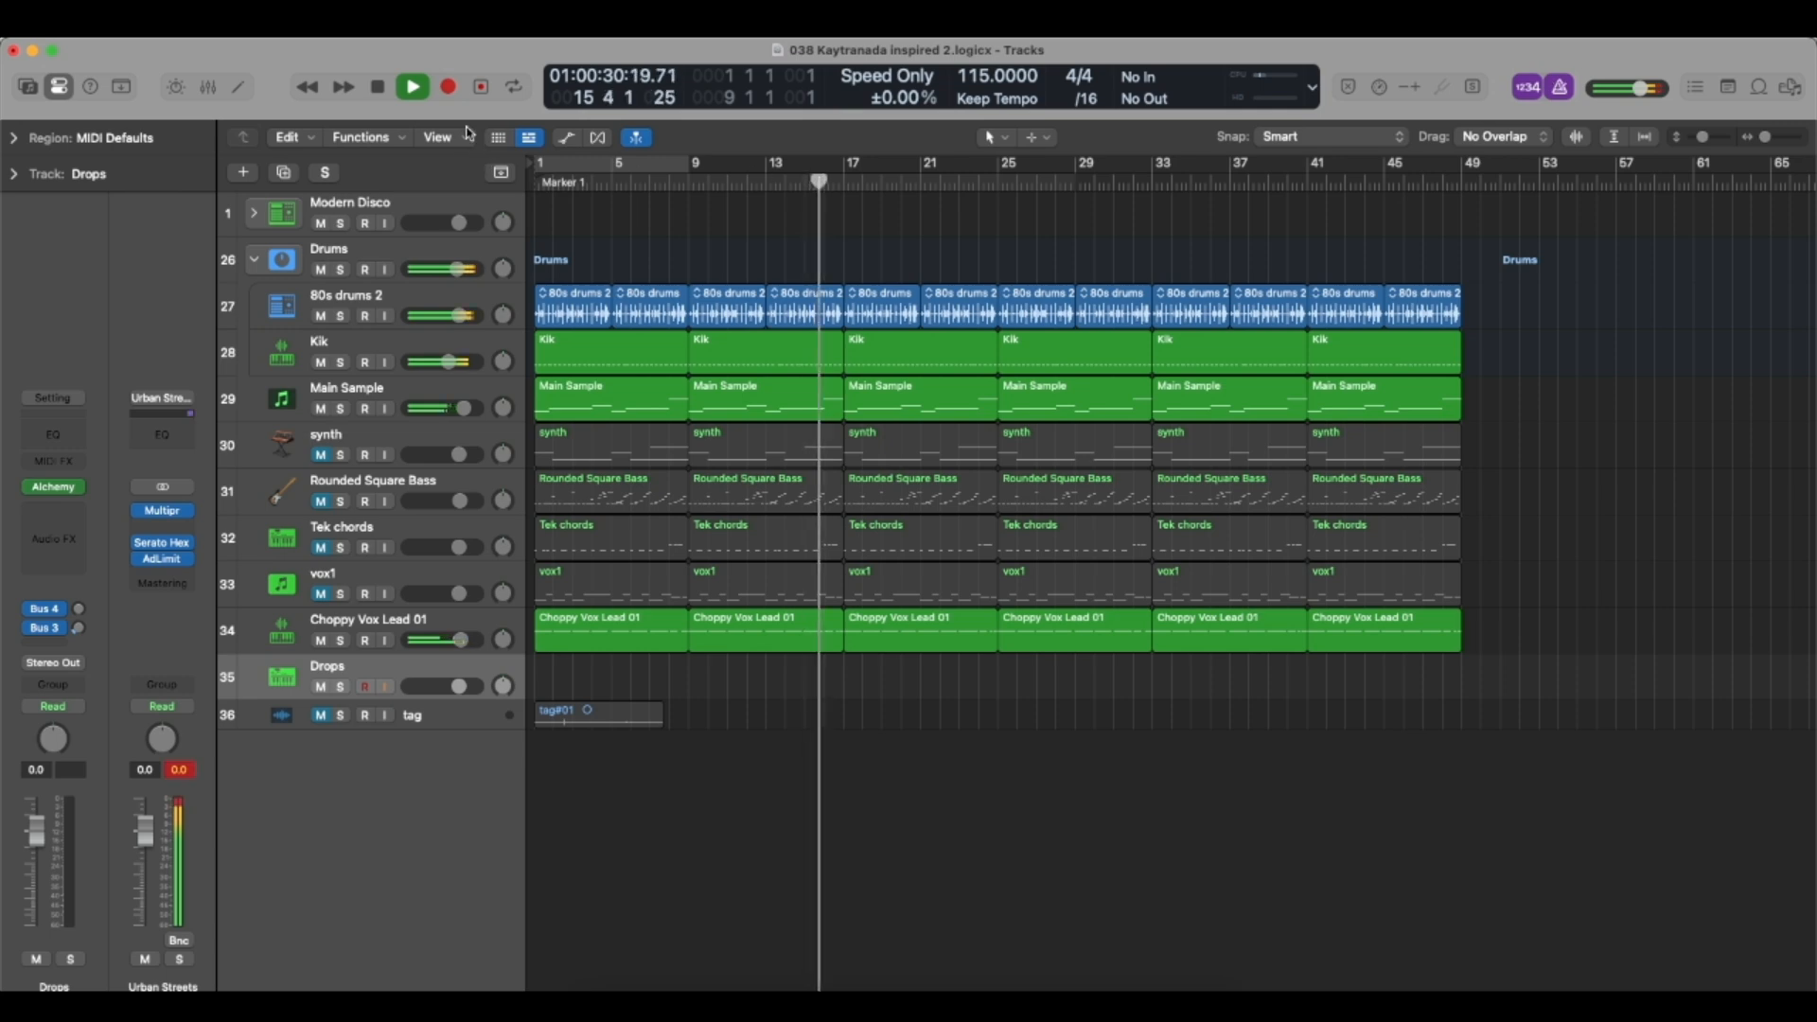
pyautogui.click(775, 183)
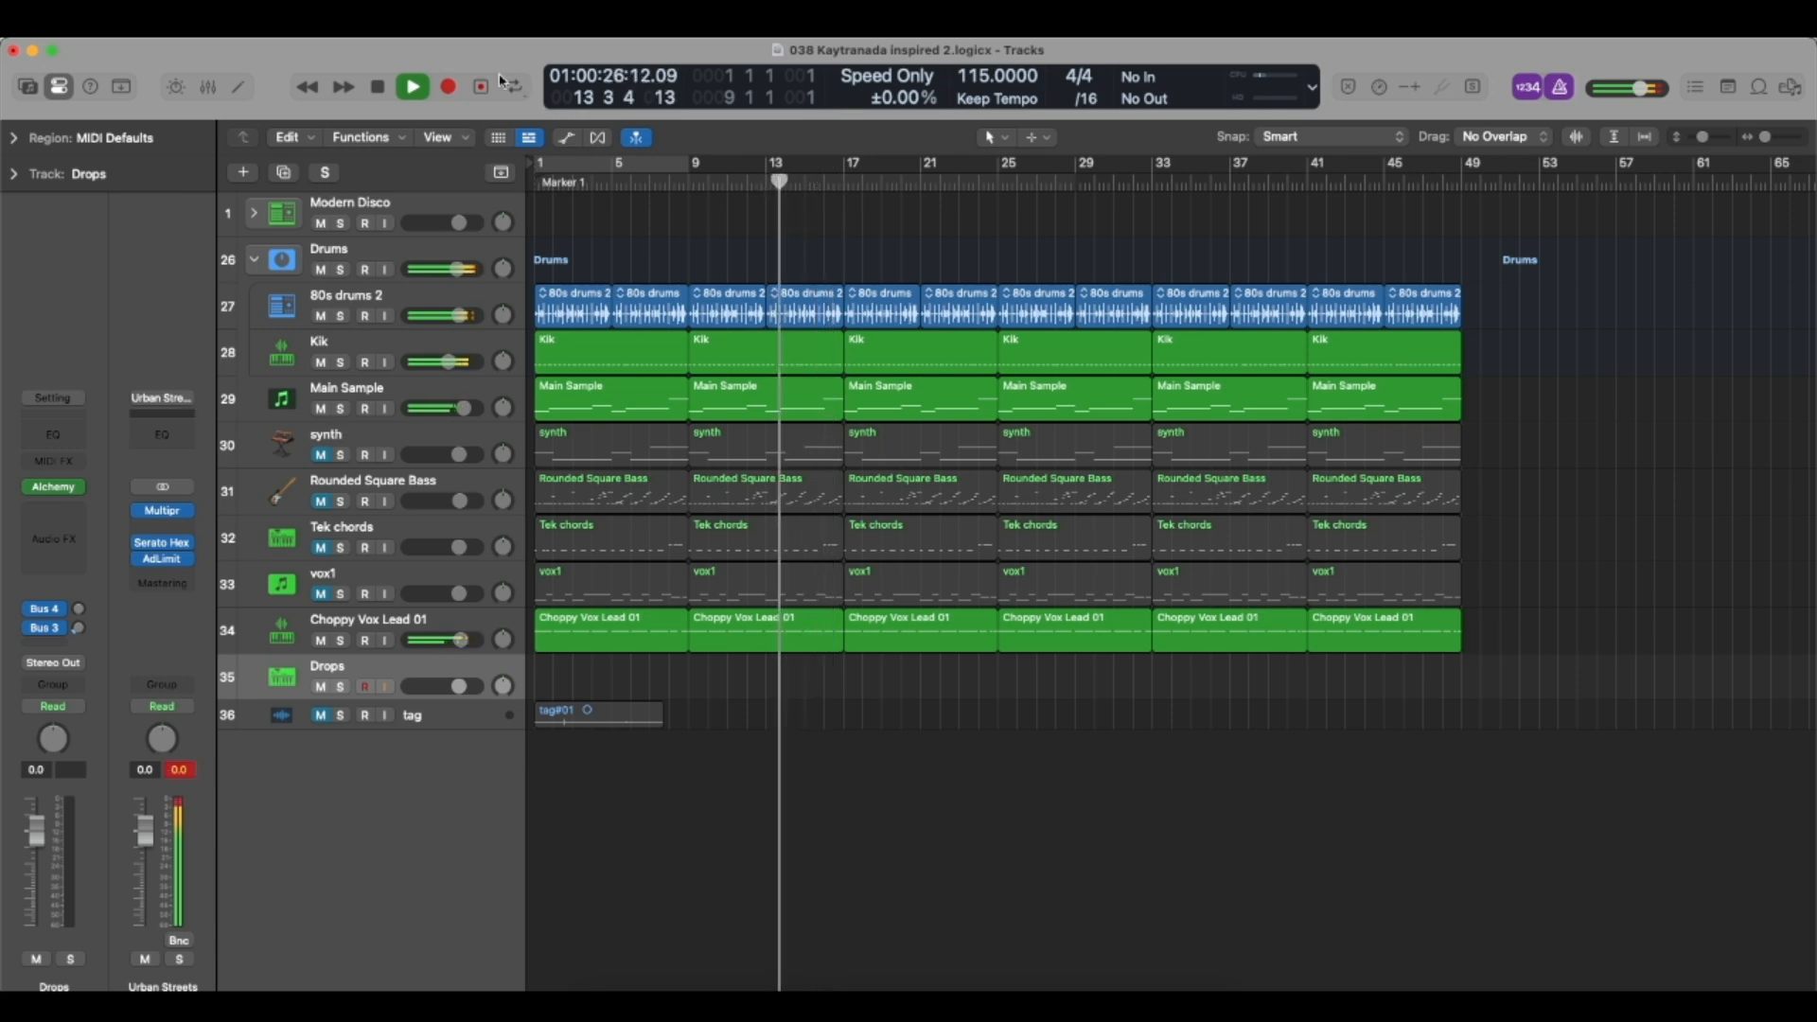
pyautogui.press('r')
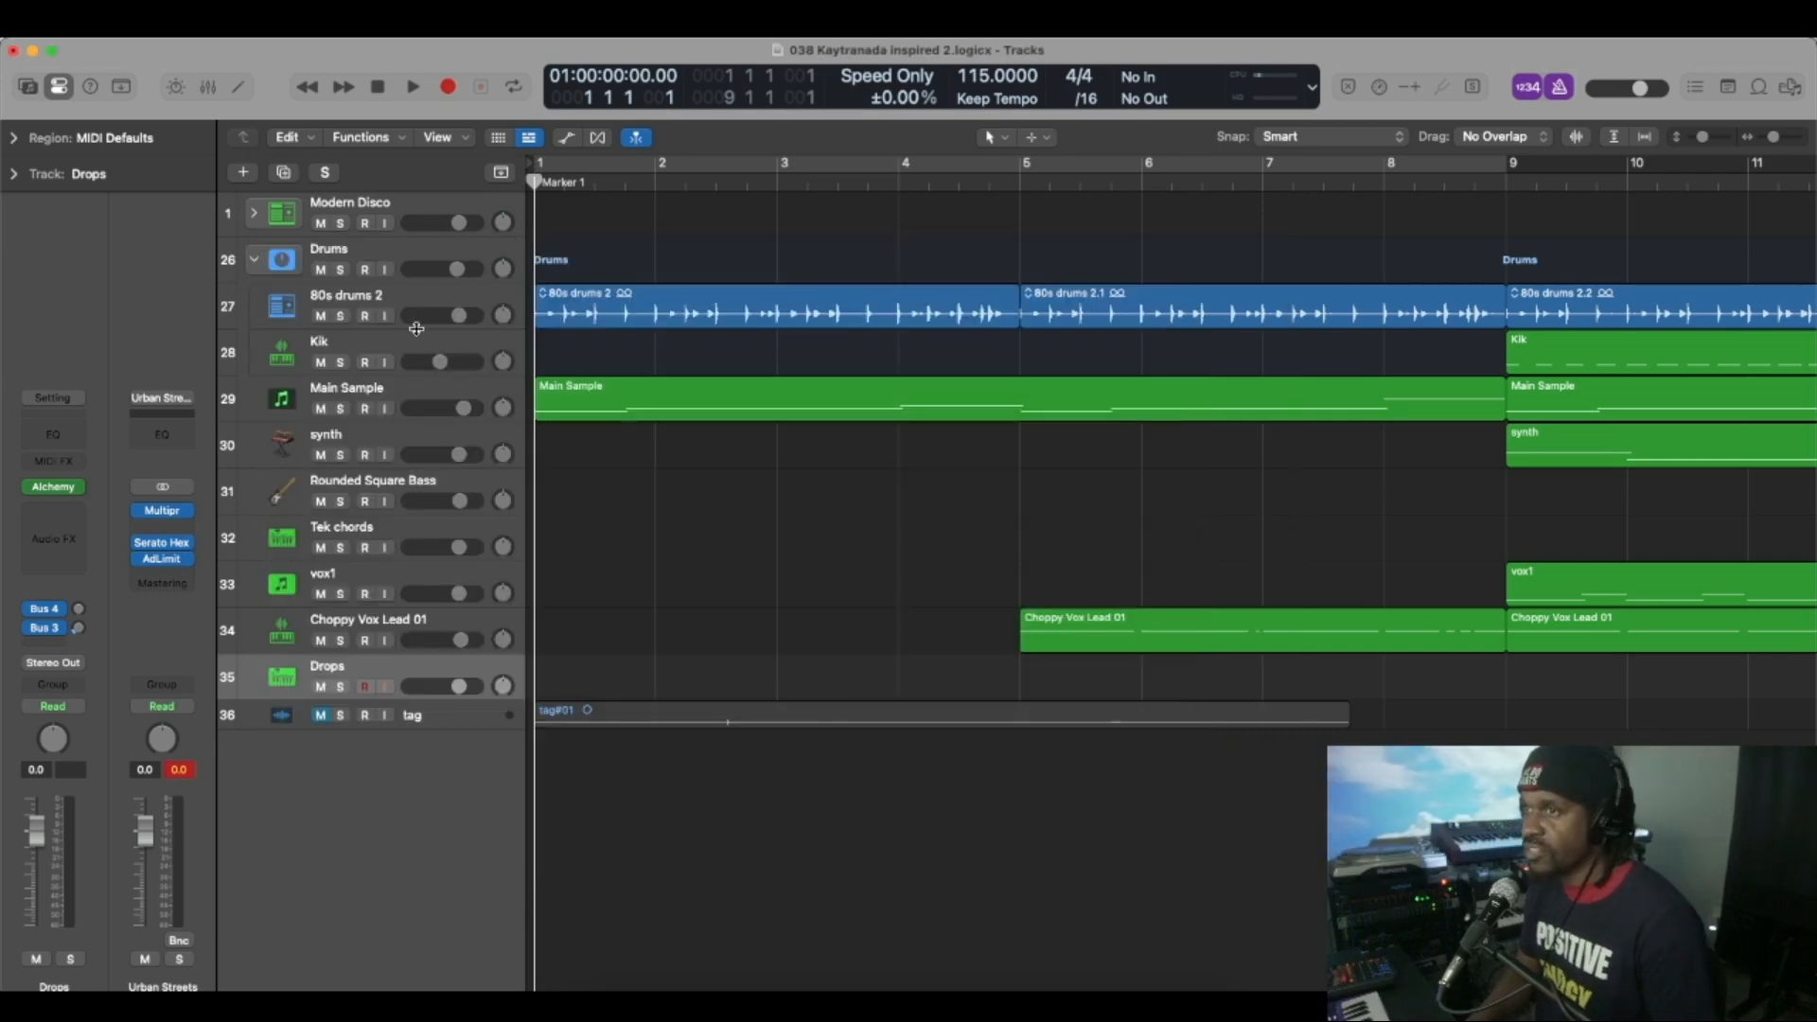
# Review where the Kik, Main Sample and synth regions sit in the arrangement and place the playhead near bar 9.
pyautogui.click(426, 343)
pyautogui.scroll(-10, 649, 403)
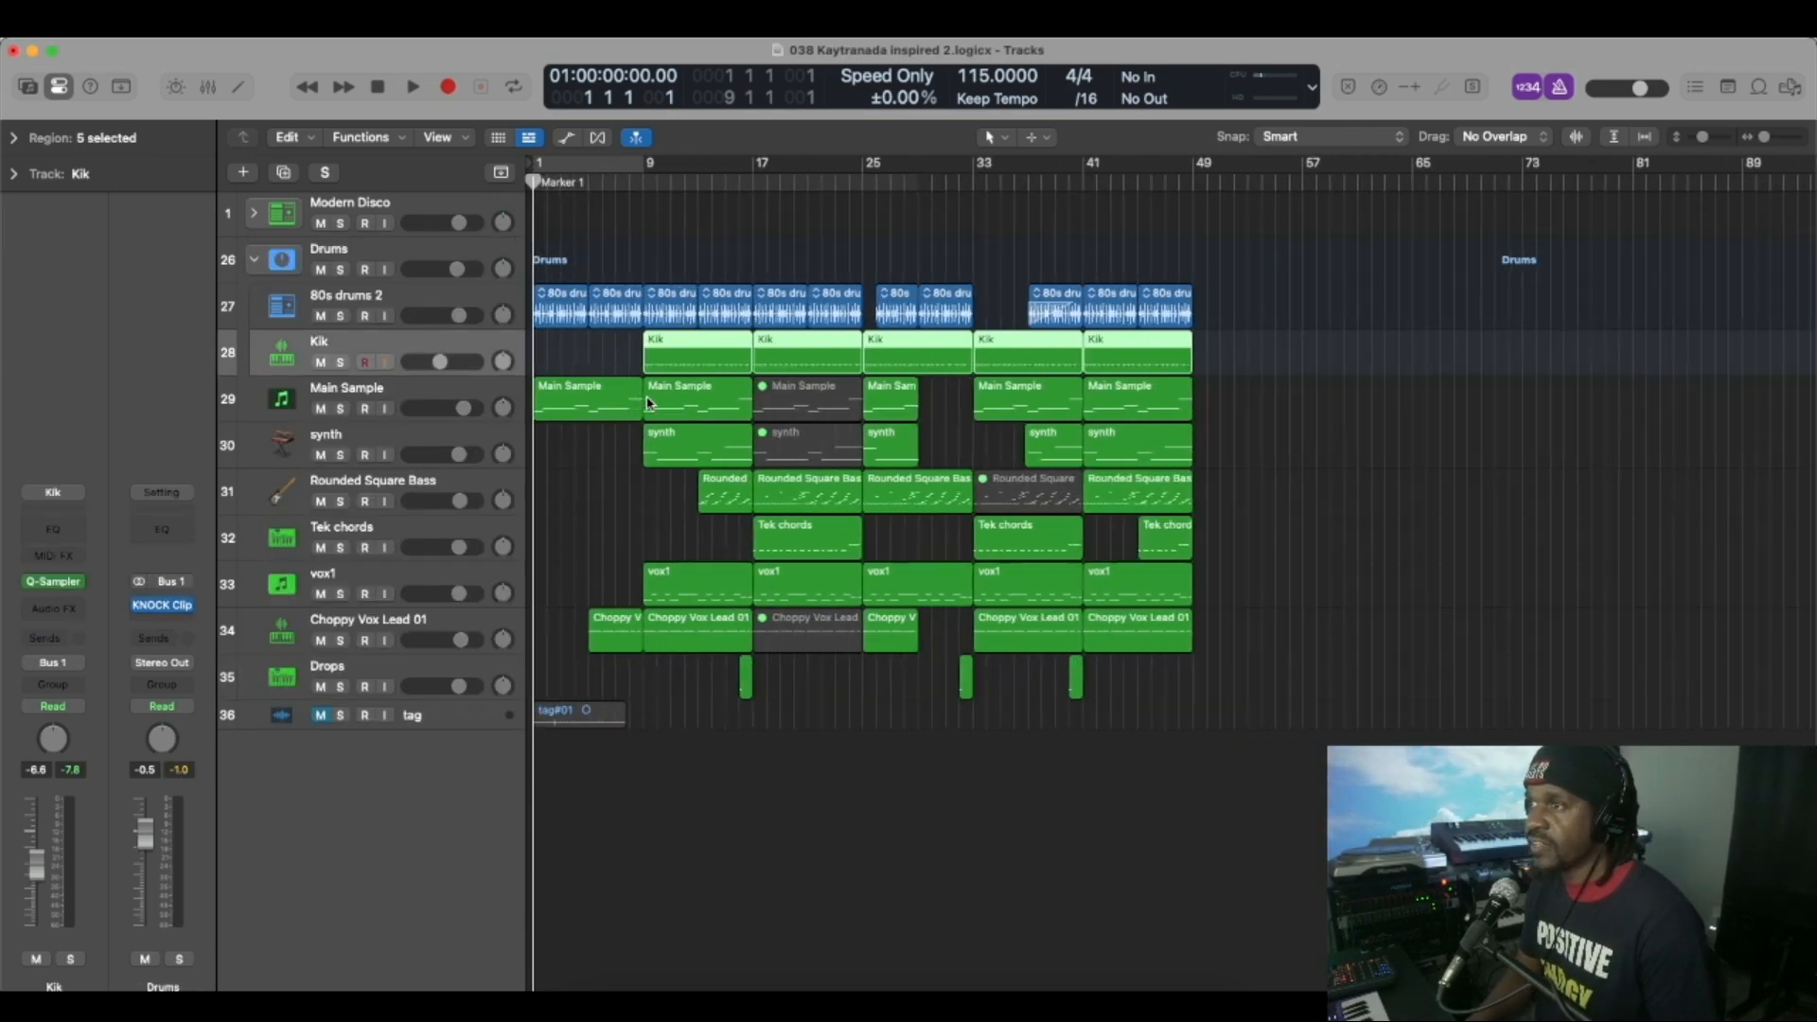
pyautogui.scroll(1, 648, 403)
pyautogui.click(398, 388)
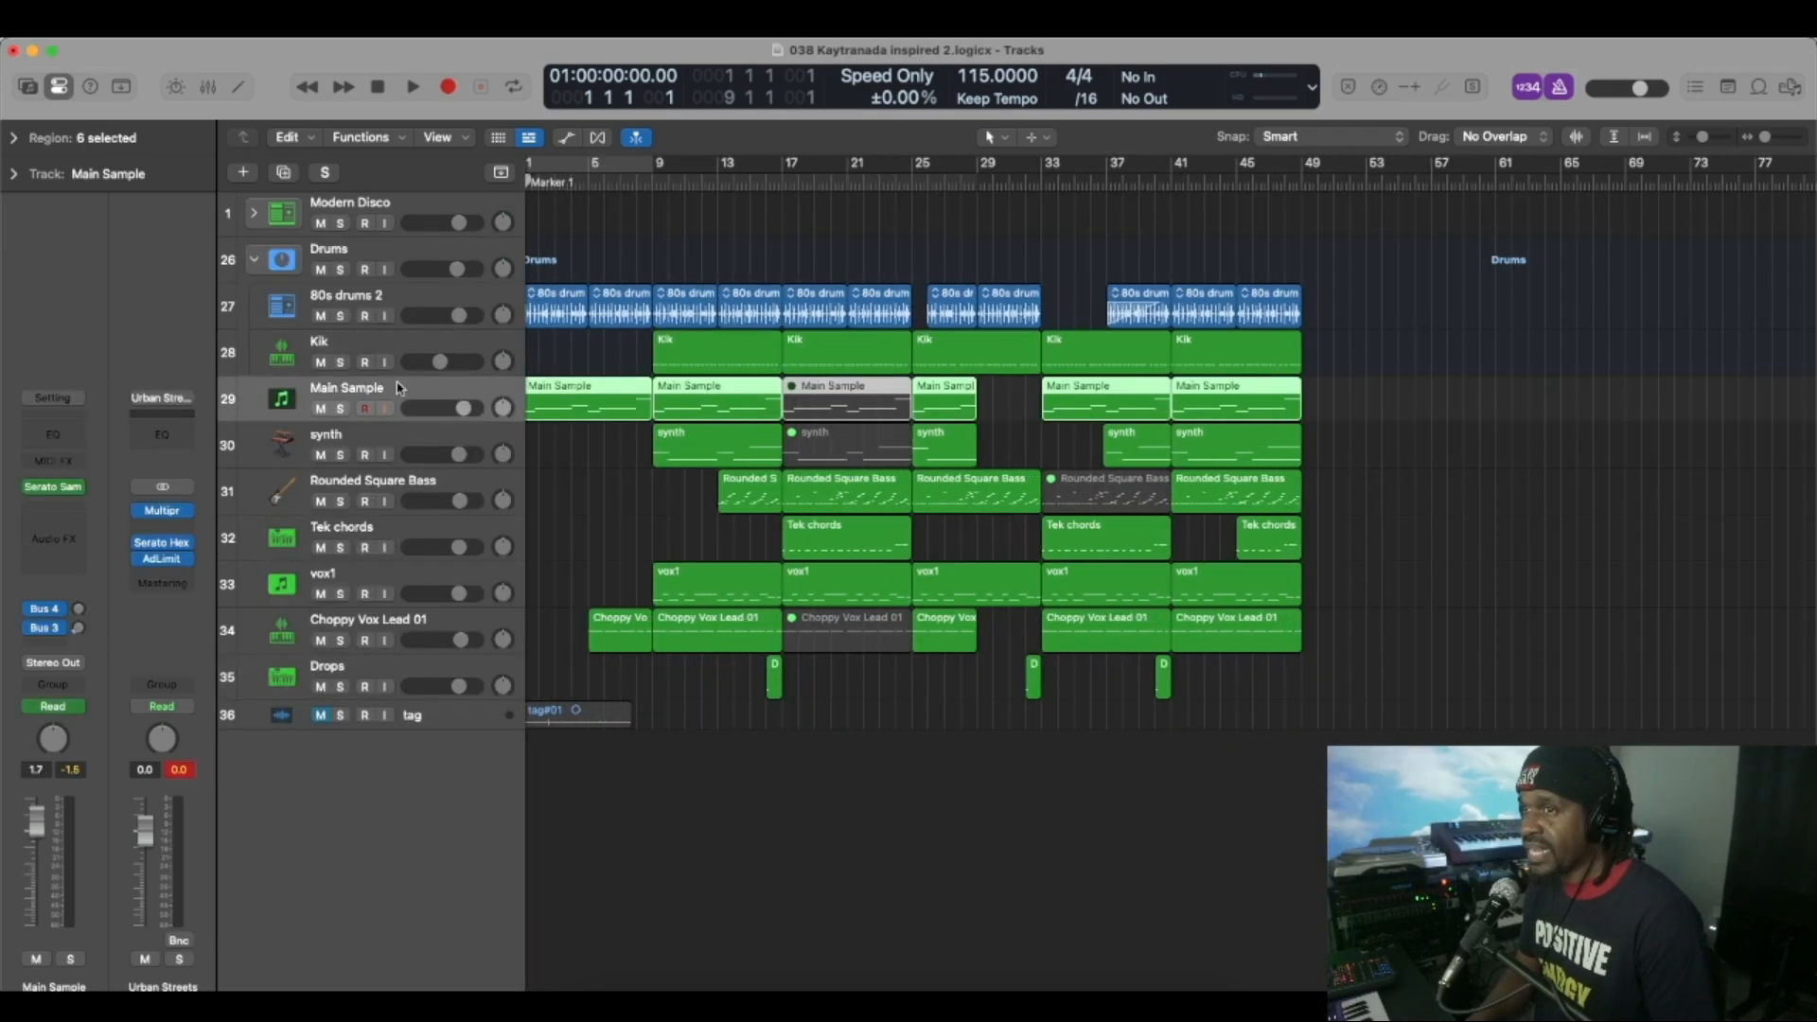
pyautogui.click(407, 438)
pyautogui.click(646, 180)
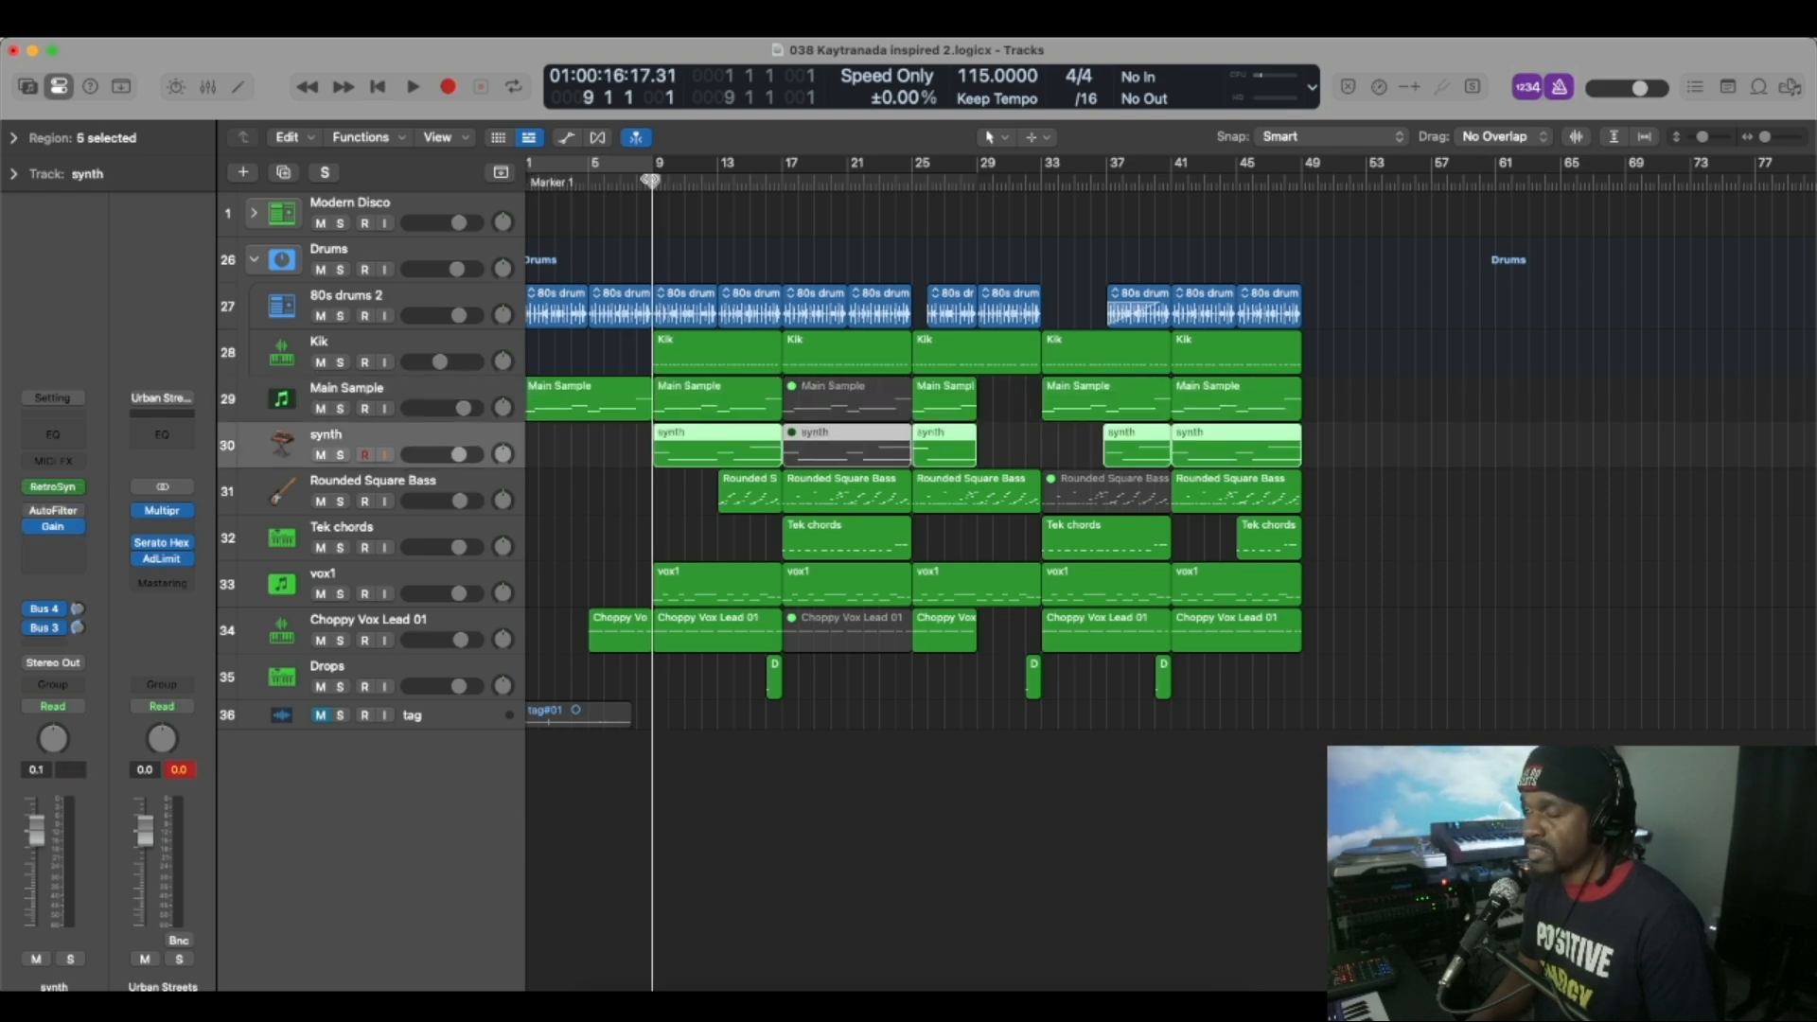
# Solo the Tek chords track, play it from about bar 17, and remove the solo.
pyautogui.click(400, 538)
pyautogui.click(794, 184)
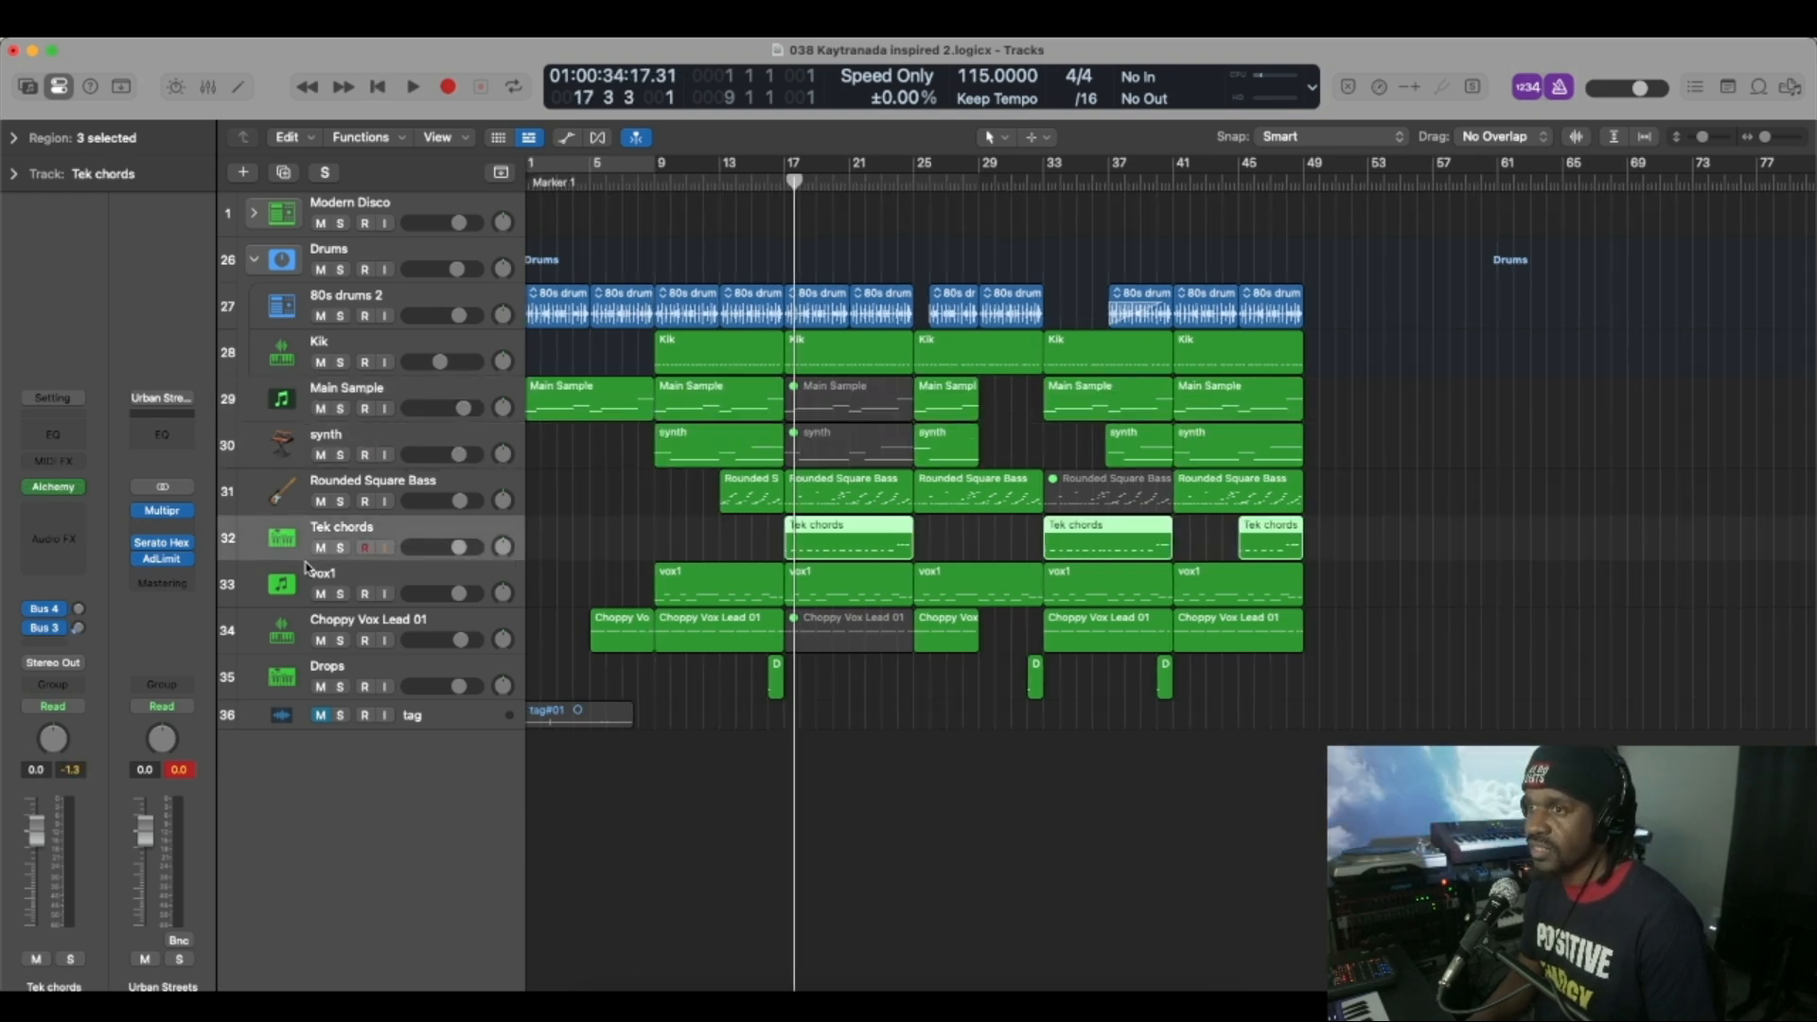
pyautogui.click(343, 547)
pyautogui.press('space')
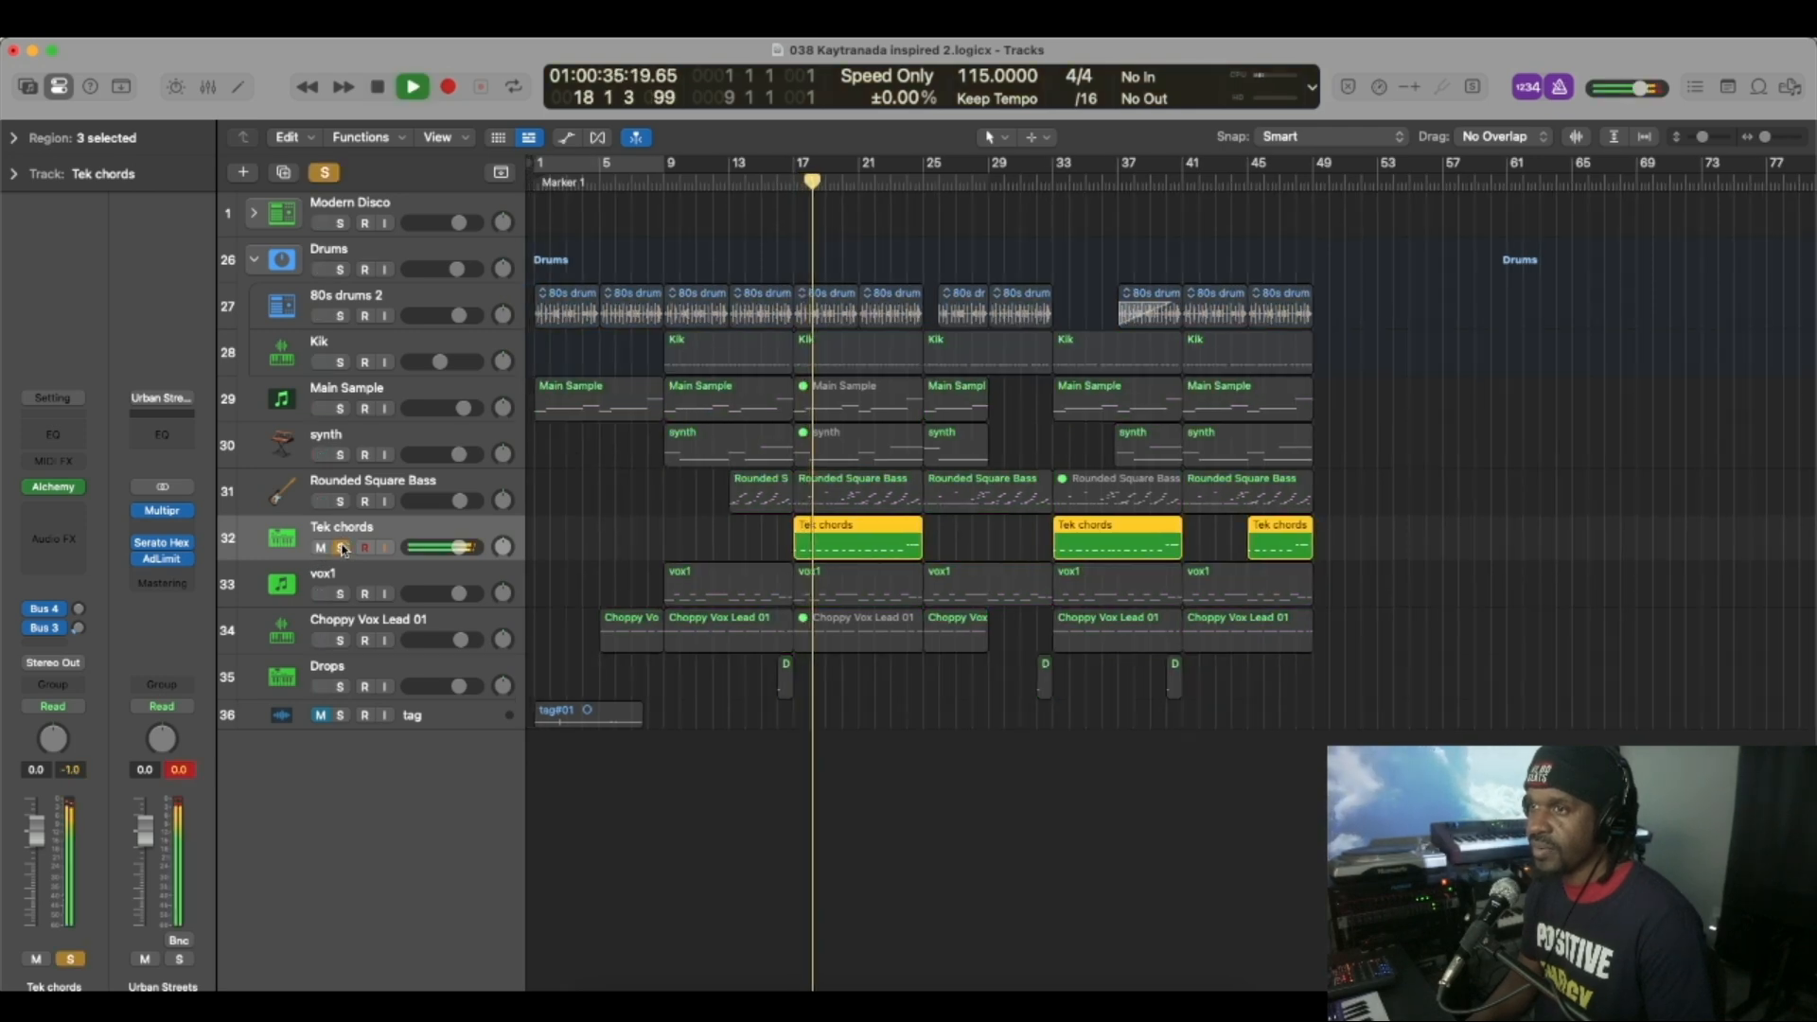
pyautogui.press('space')
pyautogui.click(343, 548)
# Listen to the Rounded Square Bass track on its own from bar 18 and select the vox1 track.
pyautogui.press('space')
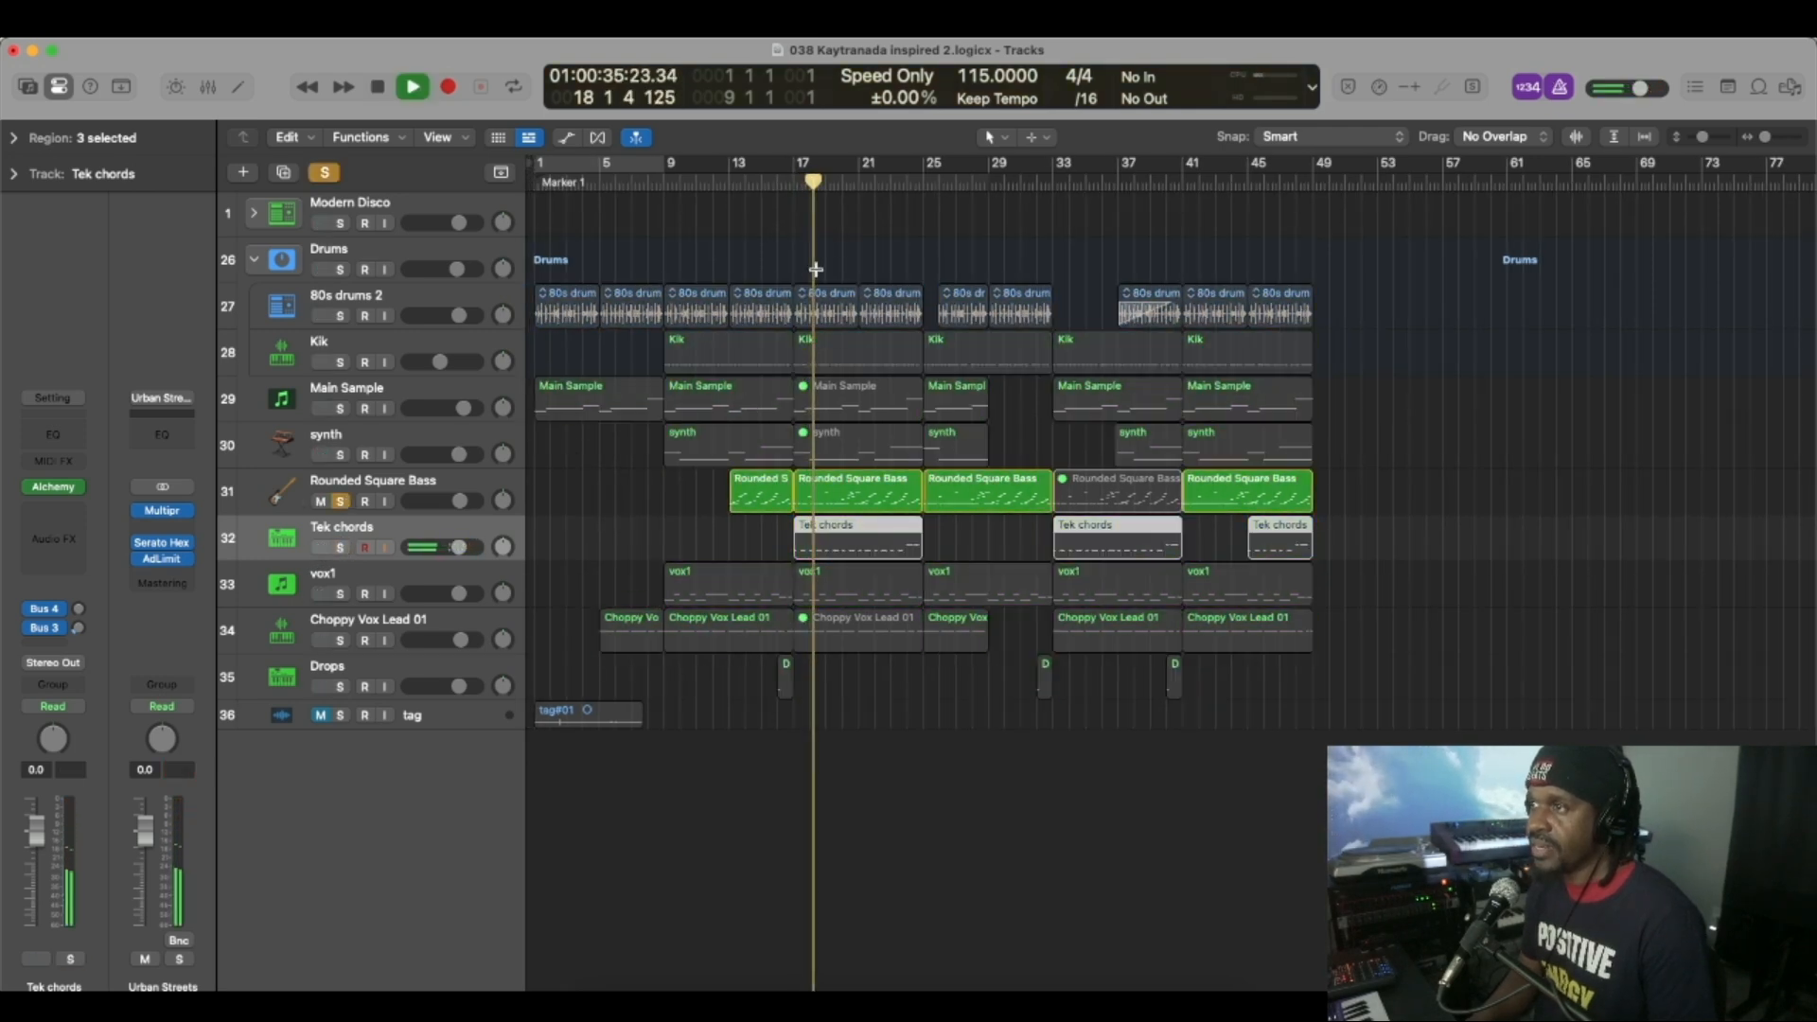
pyautogui.press('space')
pyautogui.click(367, 580)
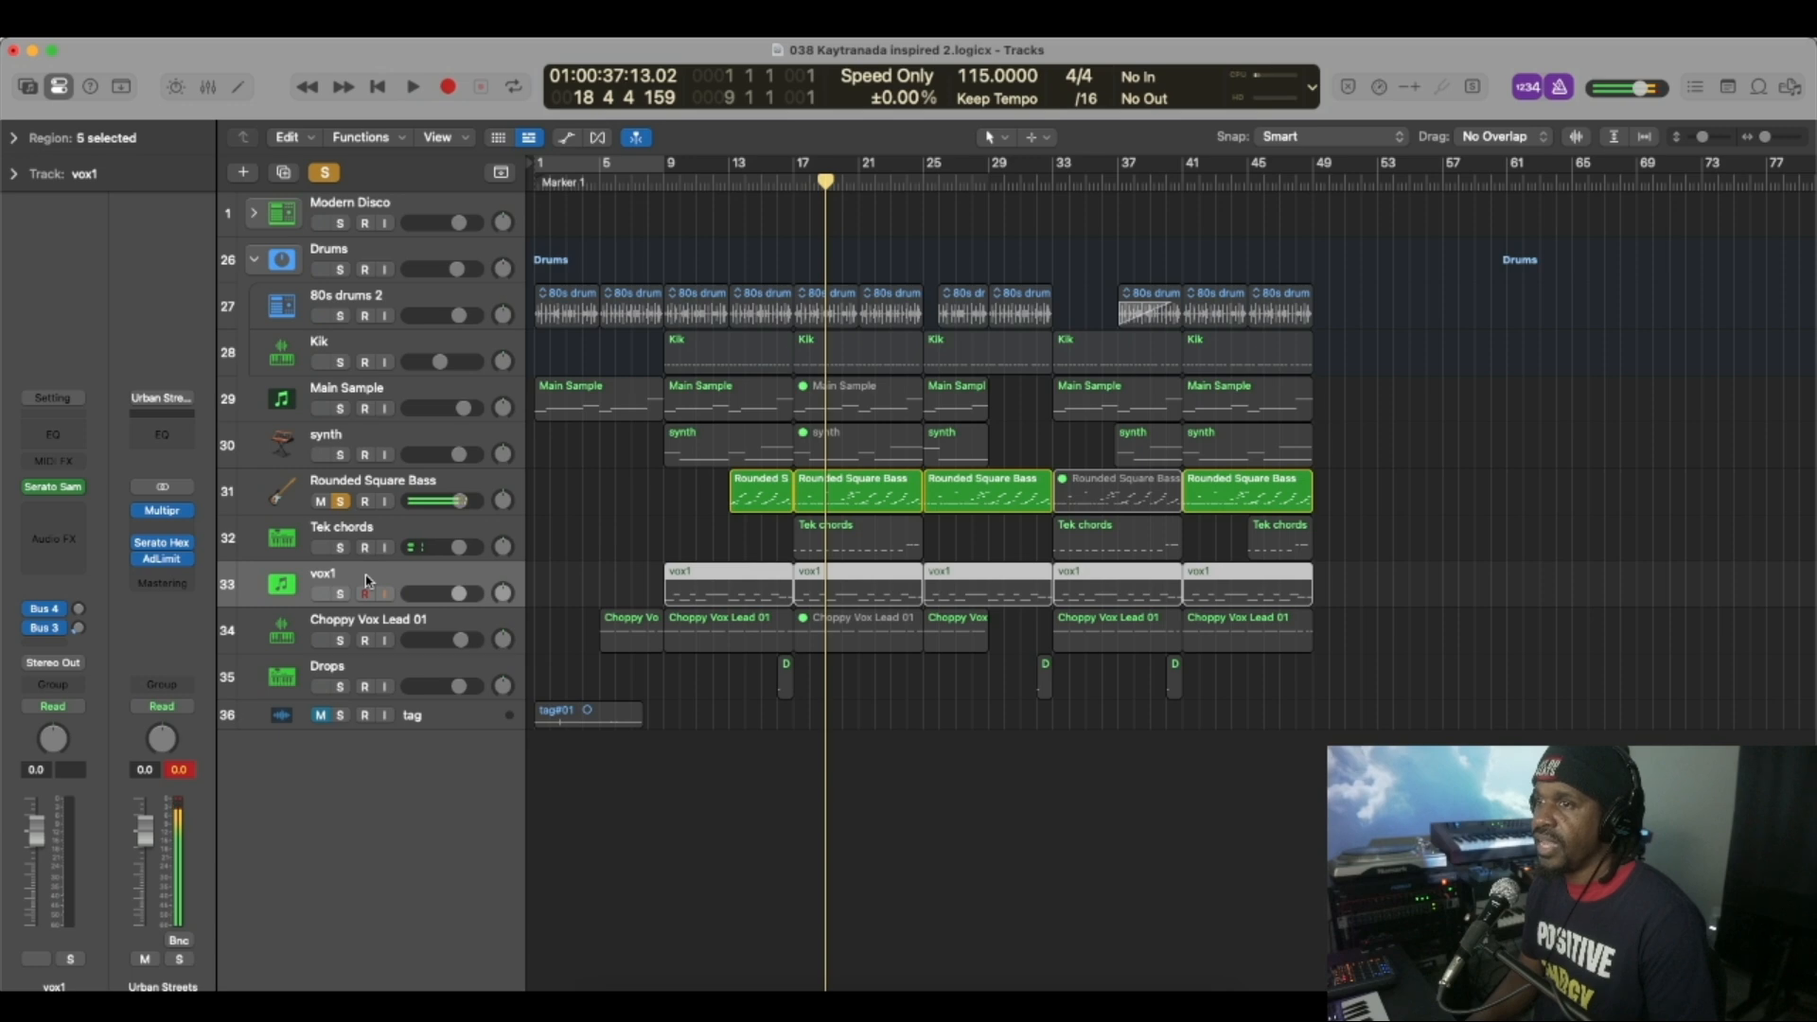
# Remove the solo from the Rounded Square Bass track and listen to the Drops track on its own.
pyautogui.click(341, 503)
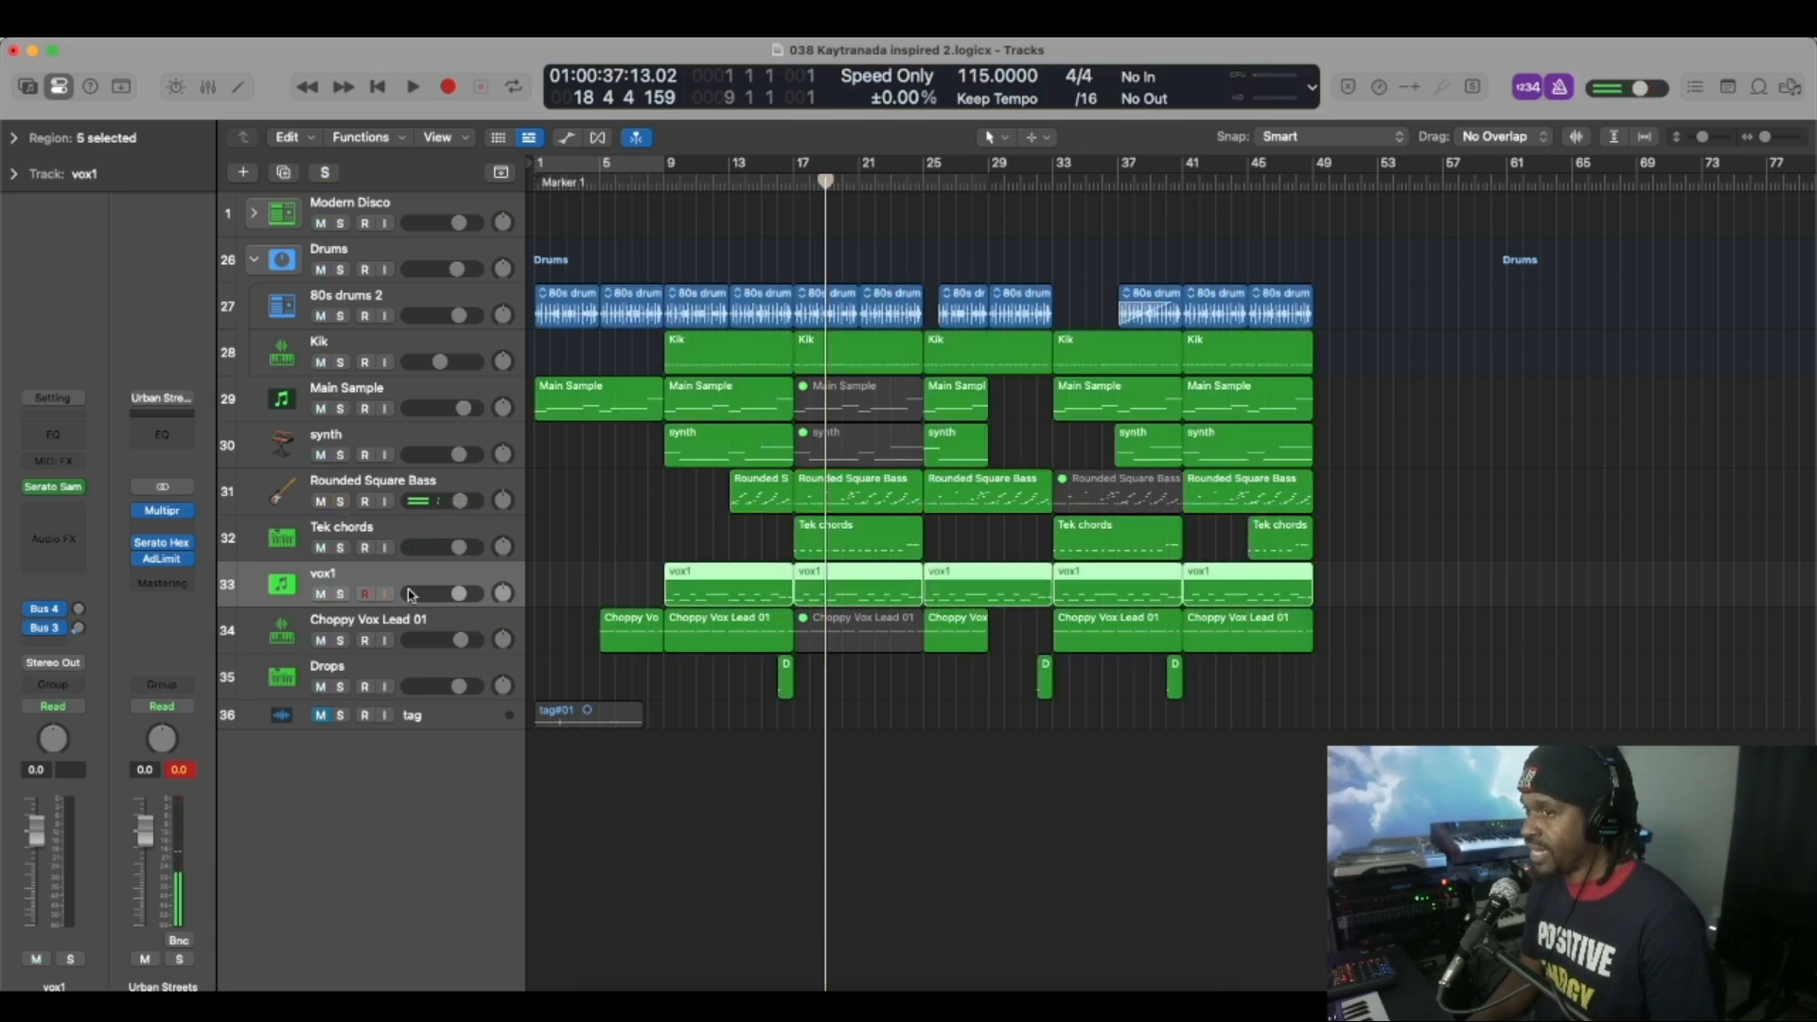
pyautogui.click(341, 686)
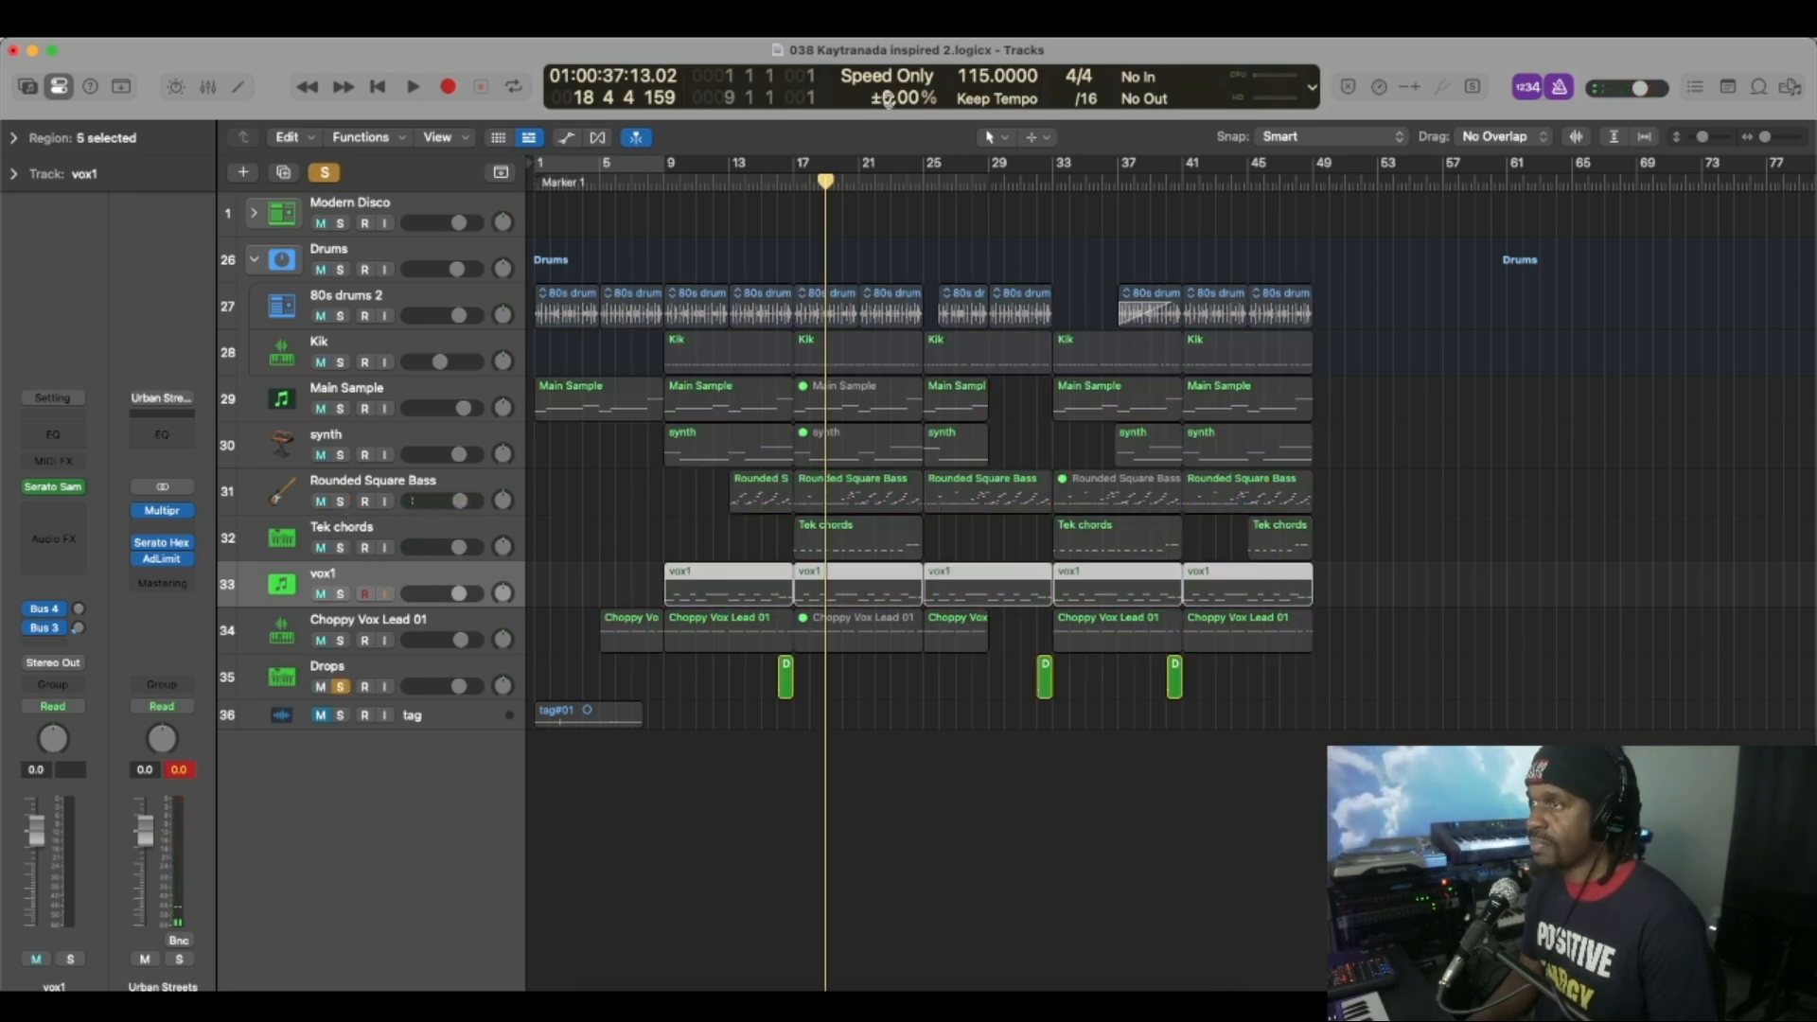
pyautogui.press('space')
pyautogui.press('space')
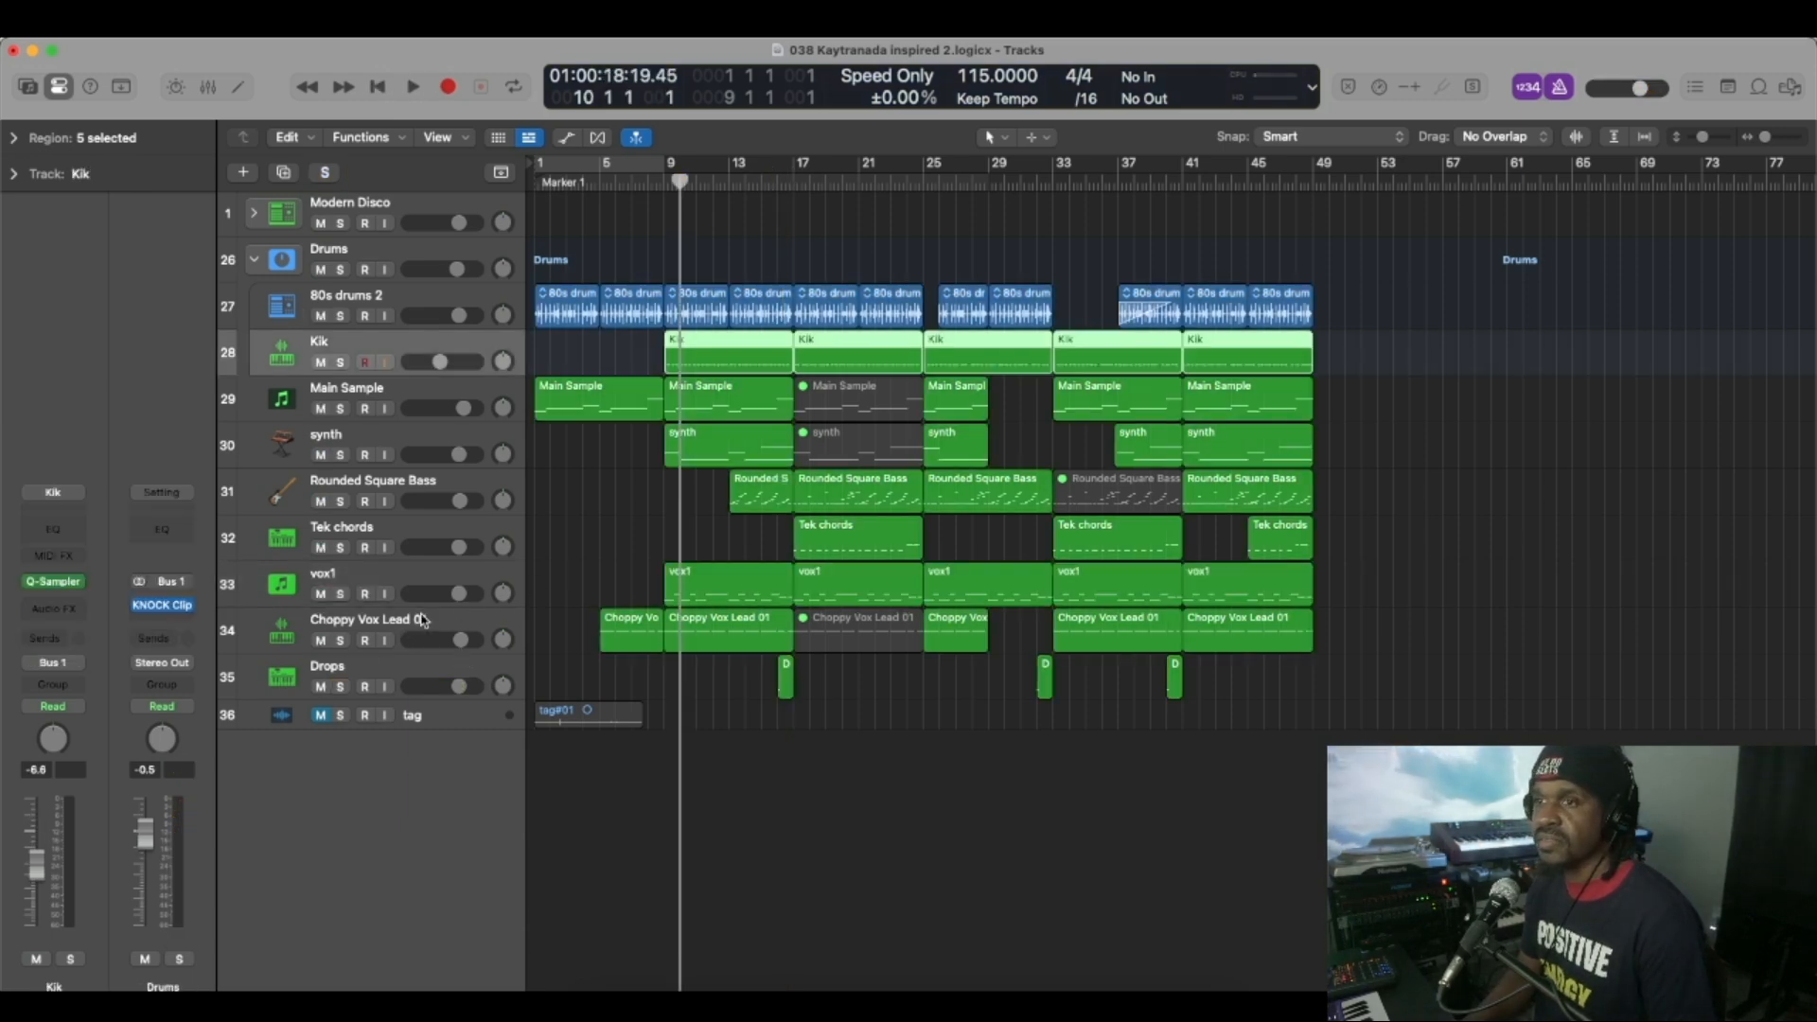
# Select the Choppy Vox Lead 01 track, open Serato Hex FX on the Urban Streets channel, and move its window over the track headers.
pyautogui.click(417, 620)
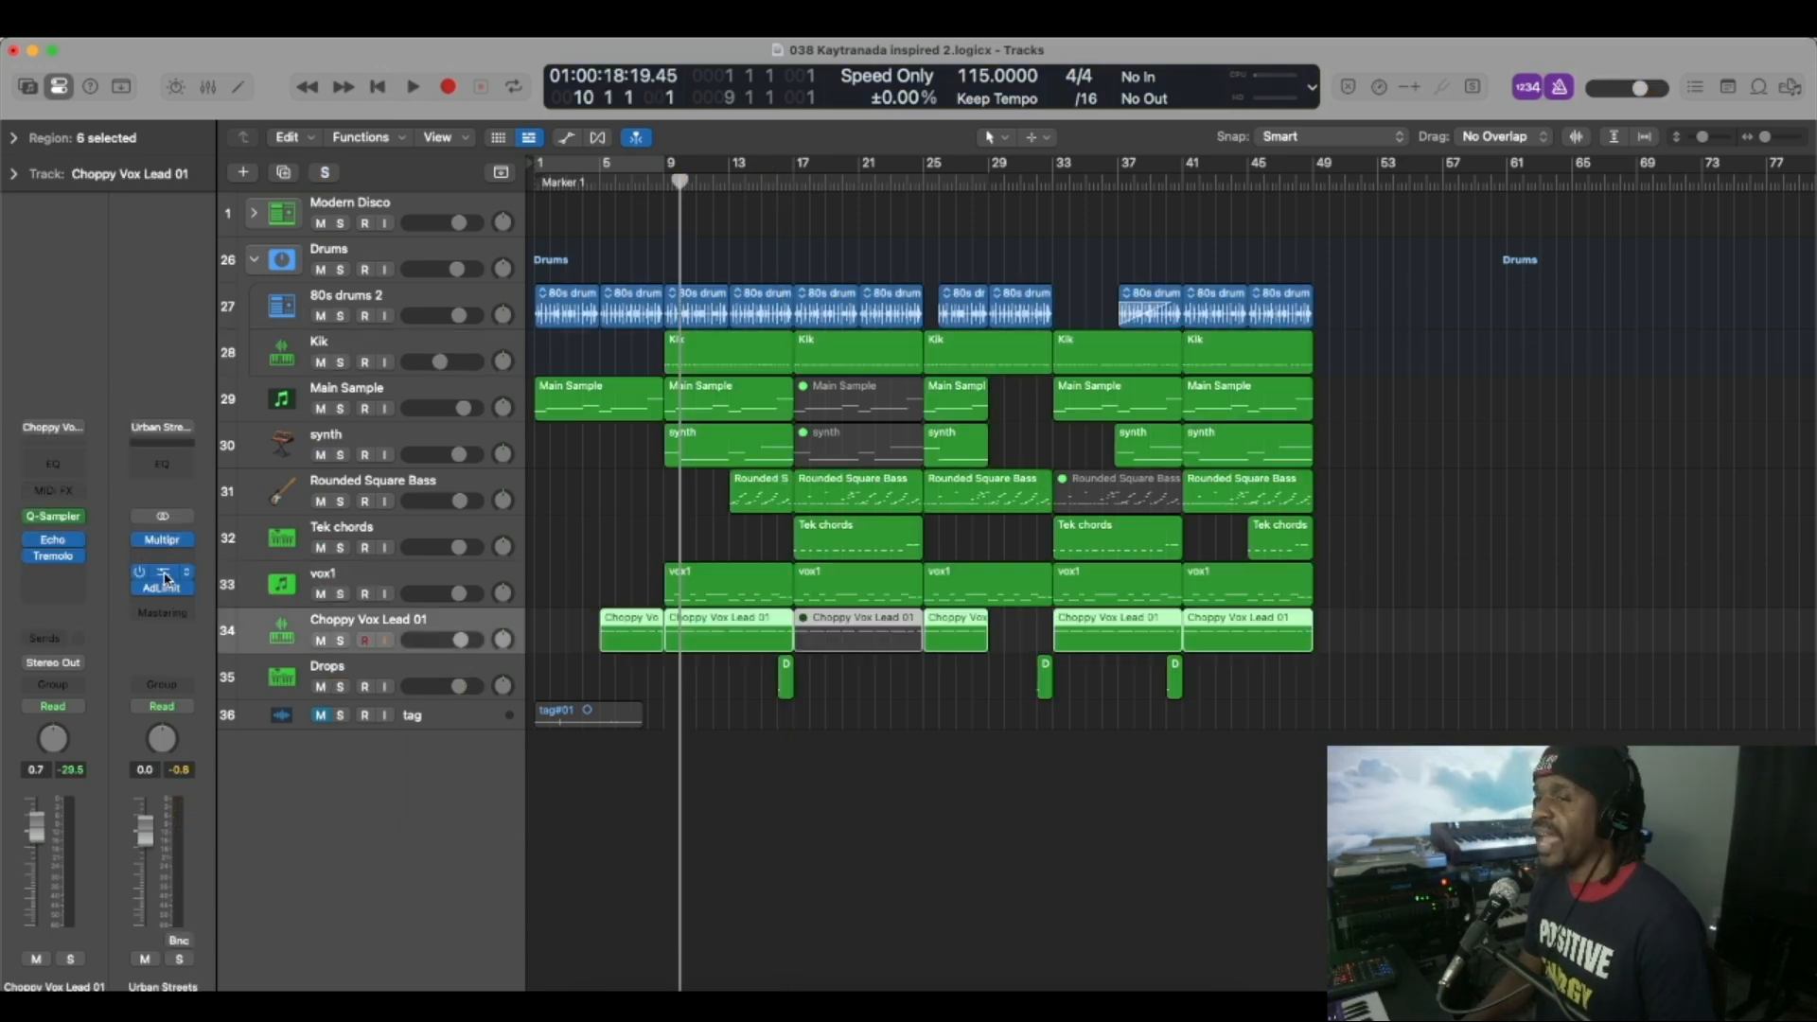
pyautogui.click(163, 573)
pyautogui.moveTo(960, 408); pyautogui.dragTo(510, 216)
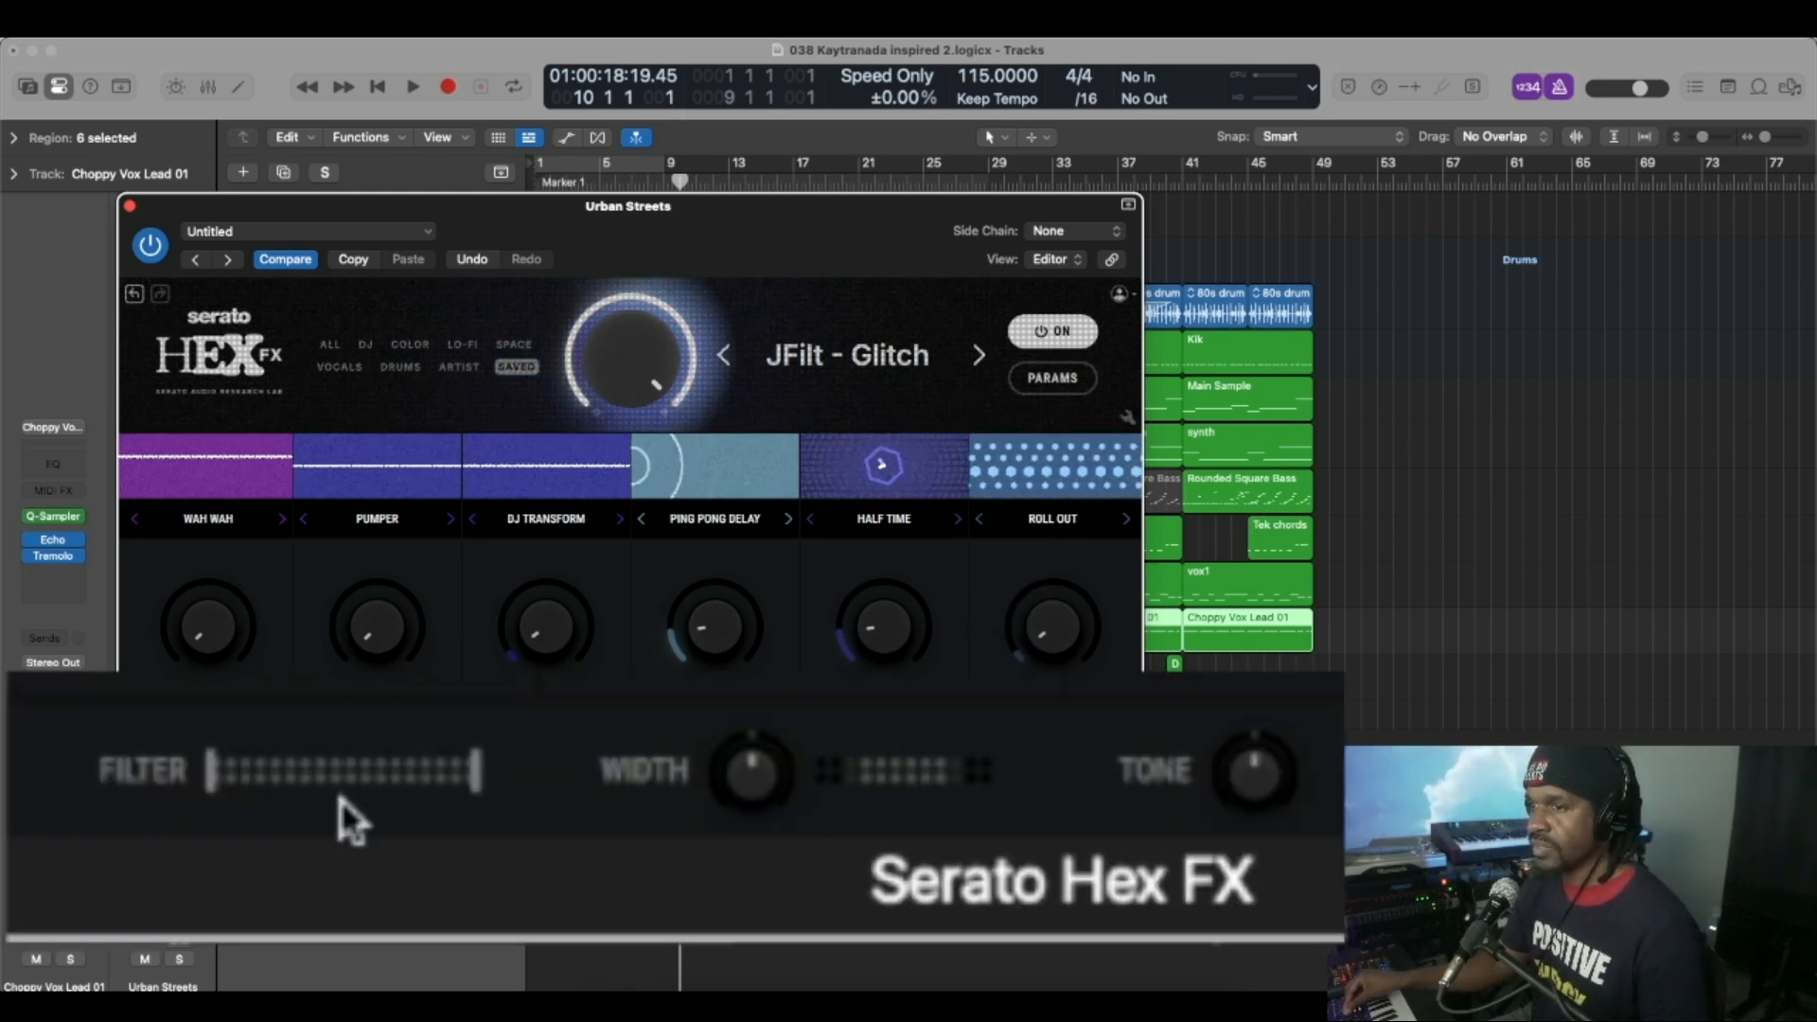
# Play the song from the beginning and lower the upper limit of the Serato Hex FX filter to below 2 kHz leading into bar 32.
pyautogui.click(378, 87)
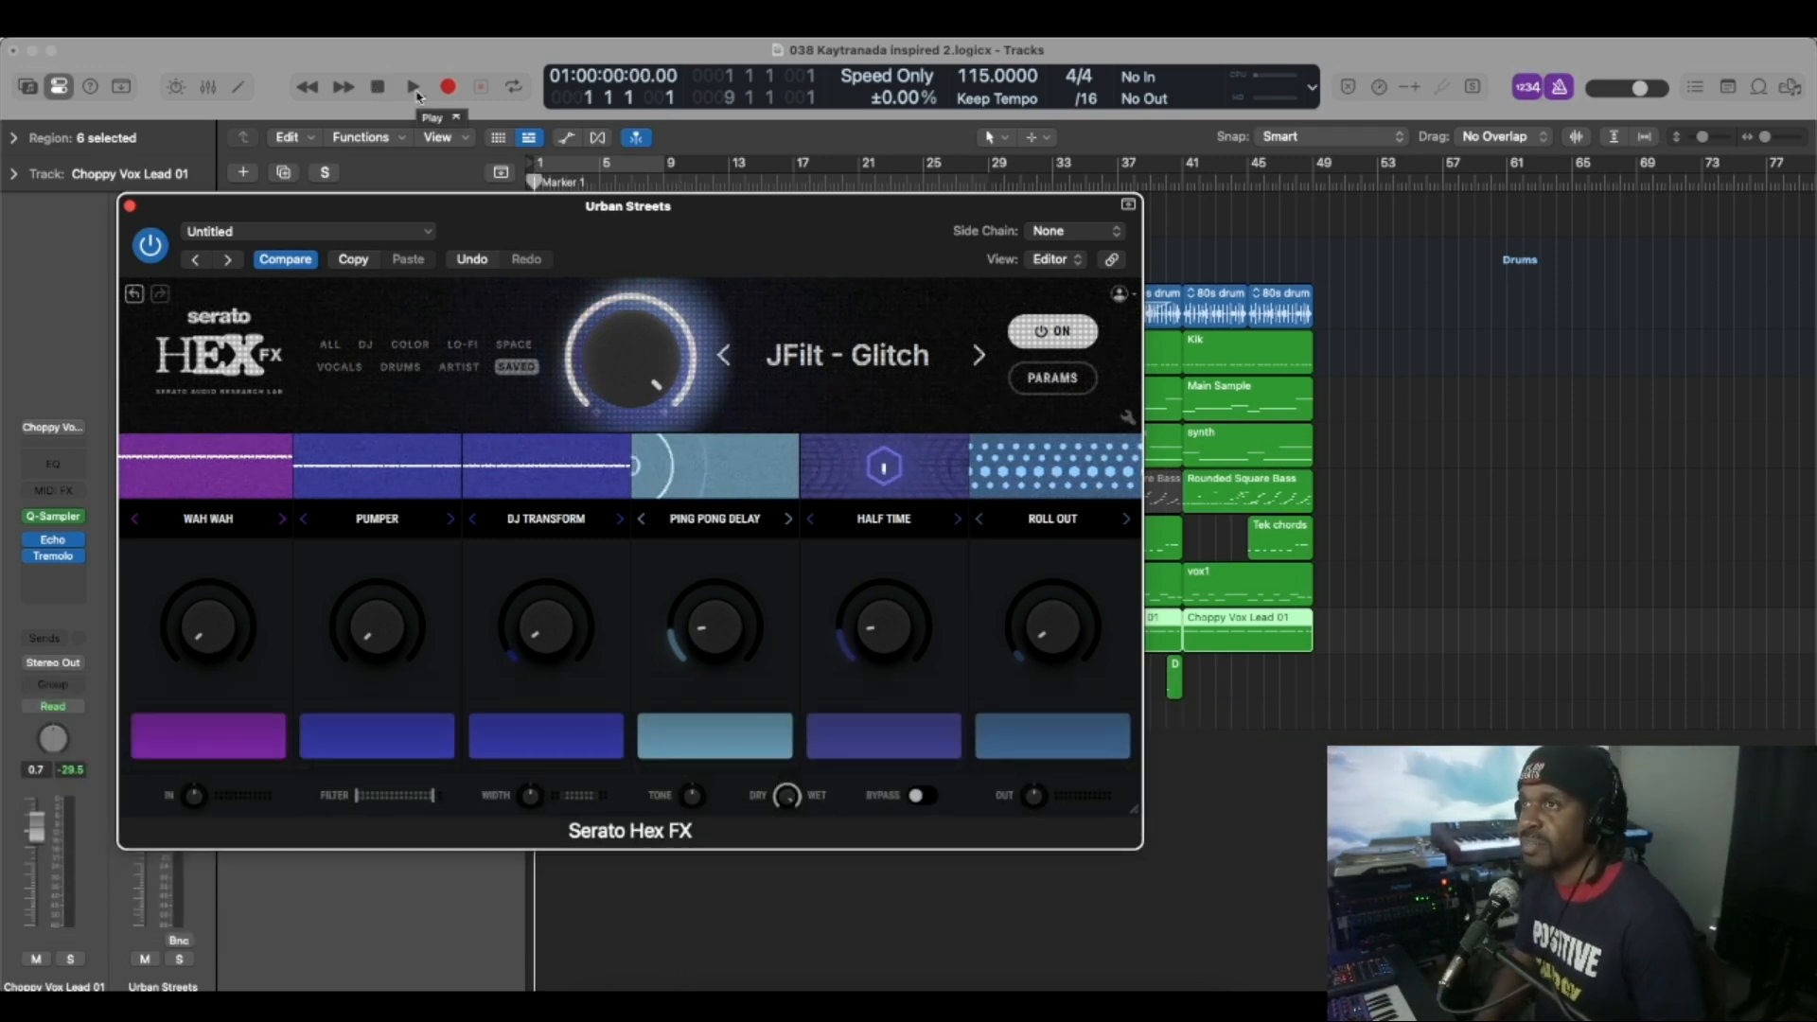
pyautogui.click(414, 88)
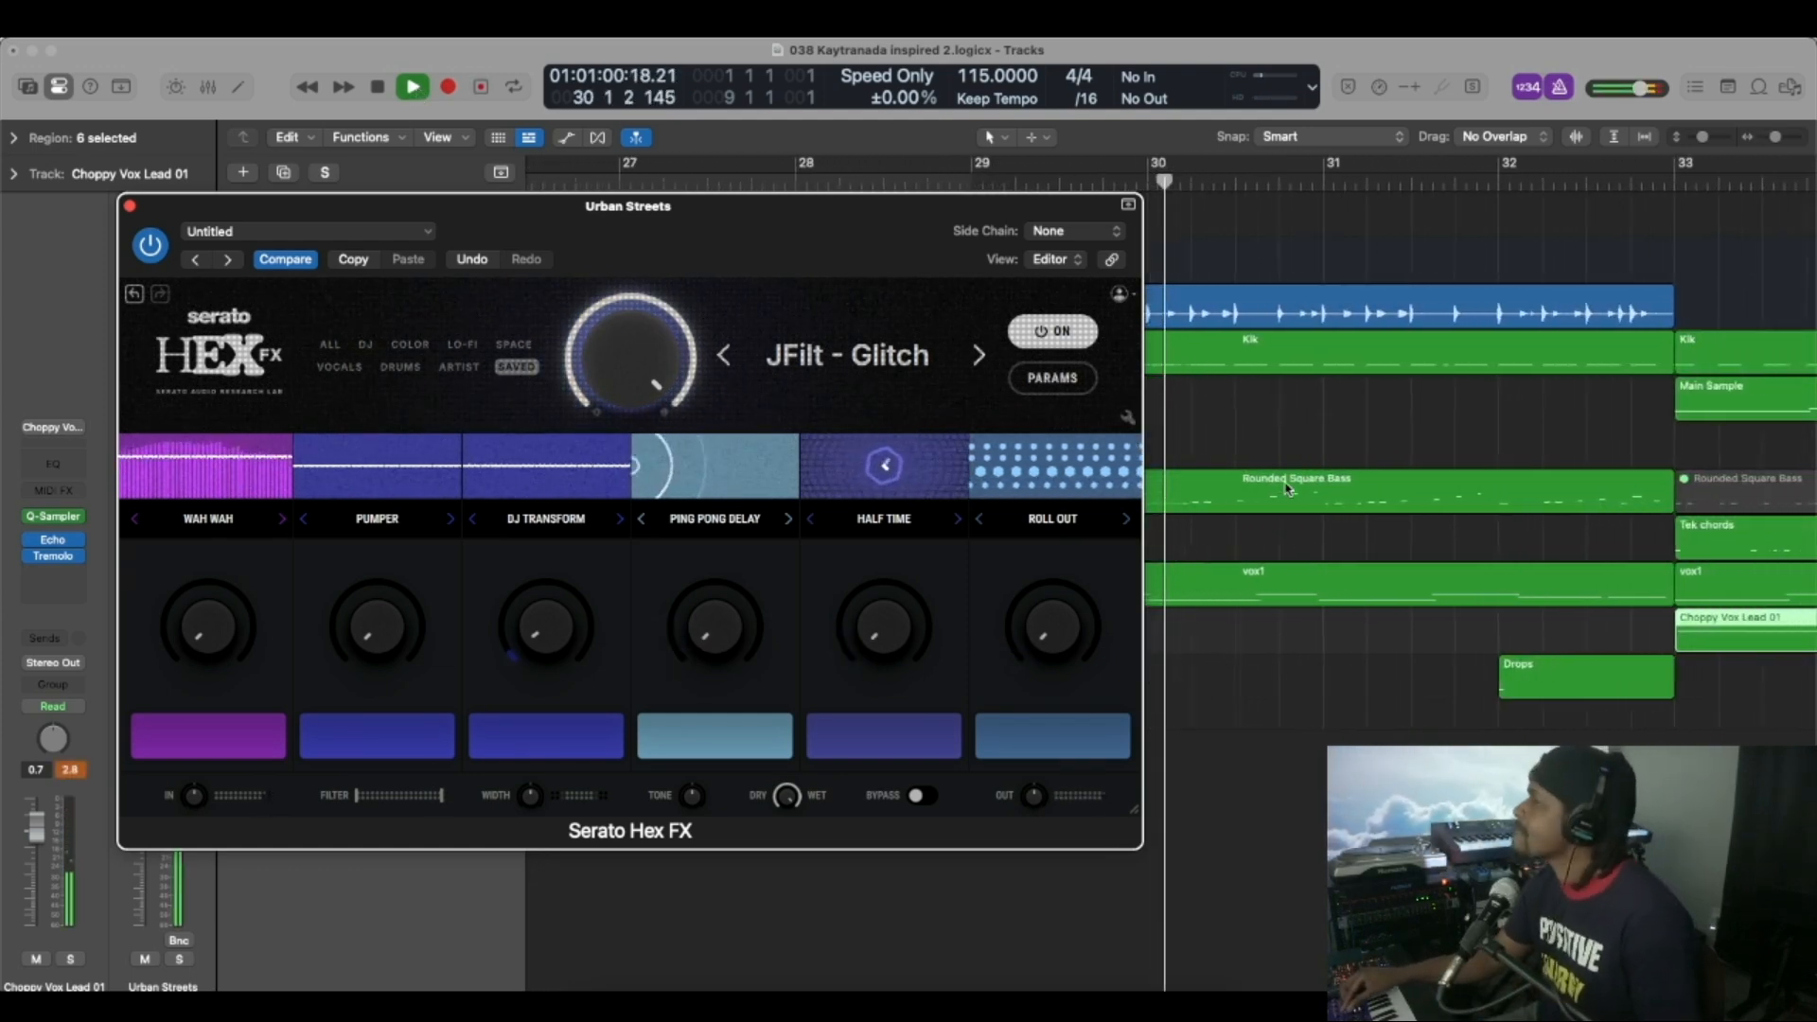
pyautogui.moveTo(443, 795); pyautogui.dragTo(440, 796)
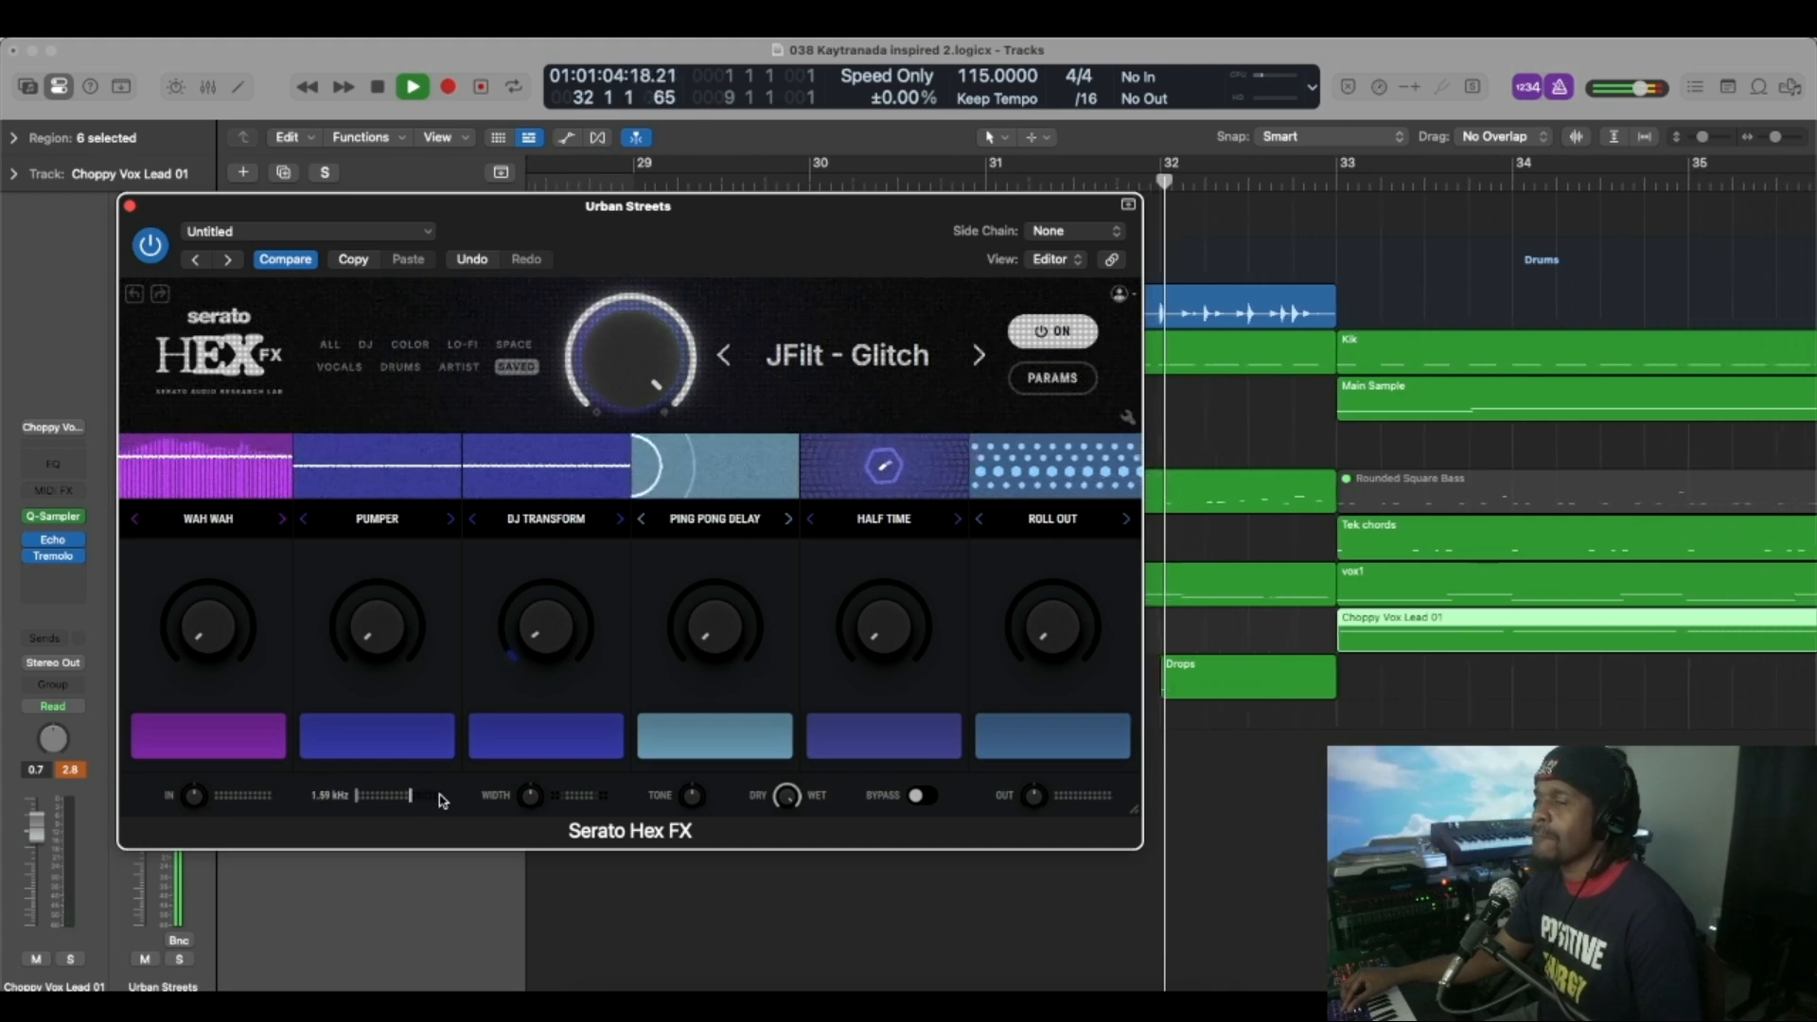